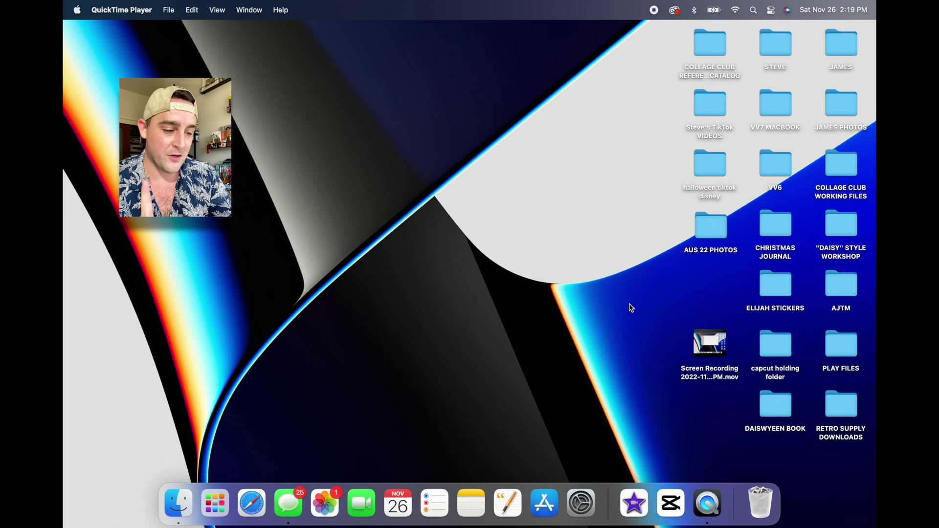
Find and launch Adobe Photoshop 2022, and position its window on the desktop.
left_click(755, 6)
type("photosh")
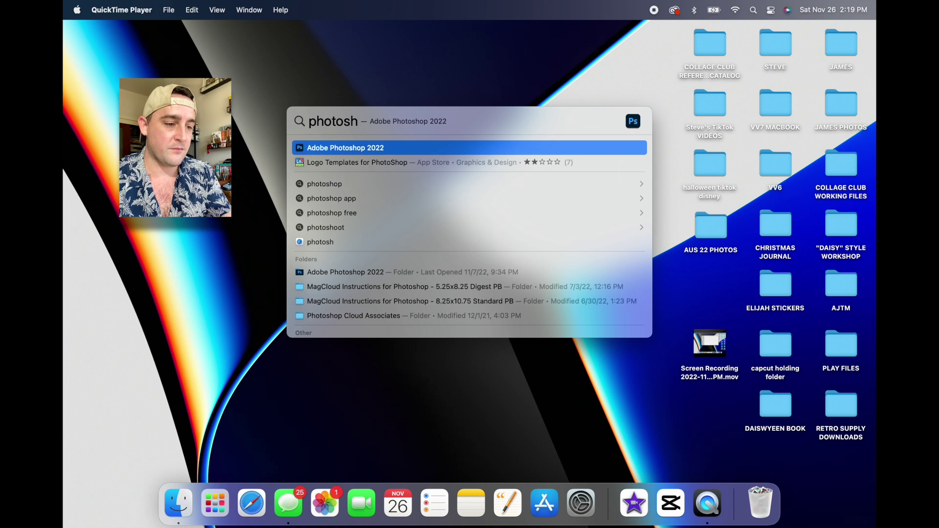
key("Return")
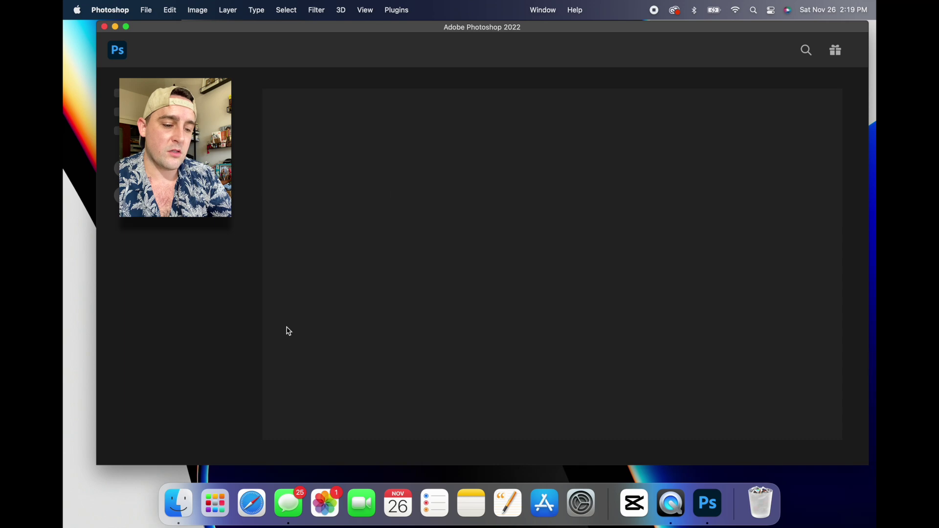
left_click_drag(843, 27, 542, 27)
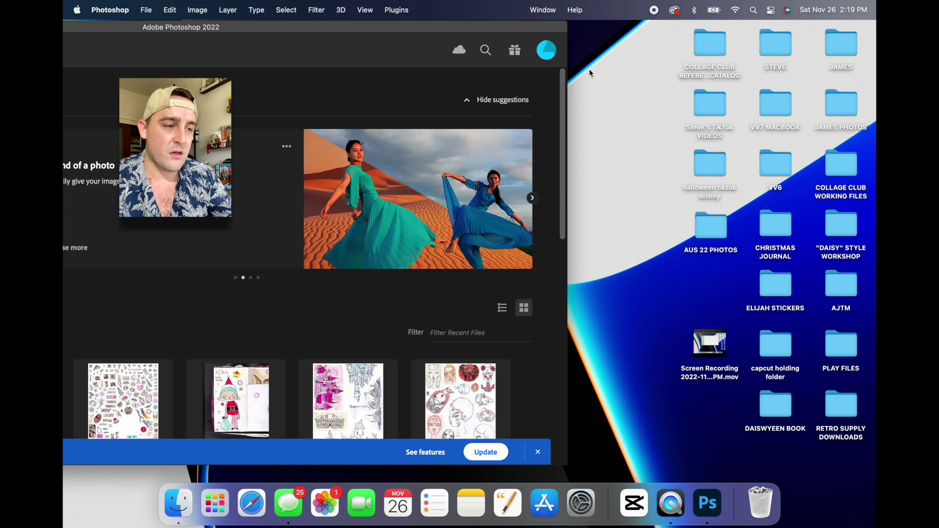
left_click_drag(429, 31, 704, 30)
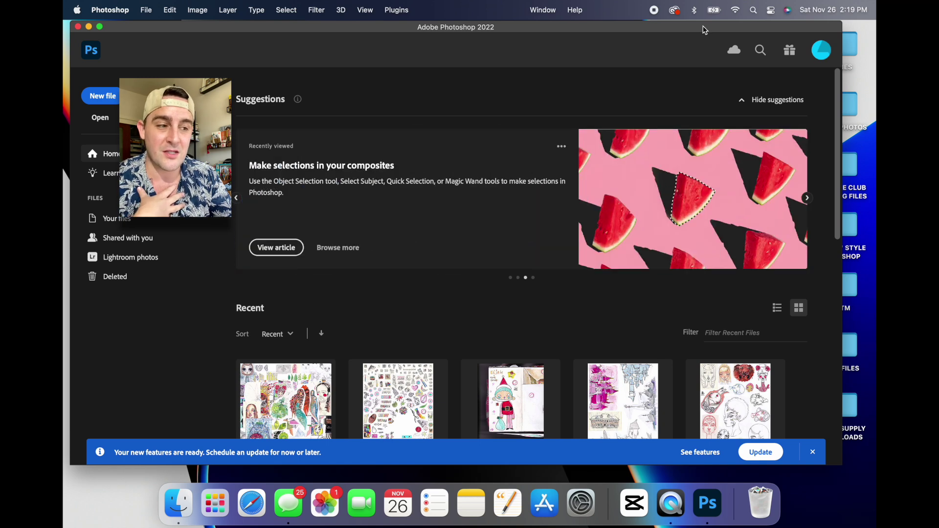
left_click_drag(705, 30, 717, 28)
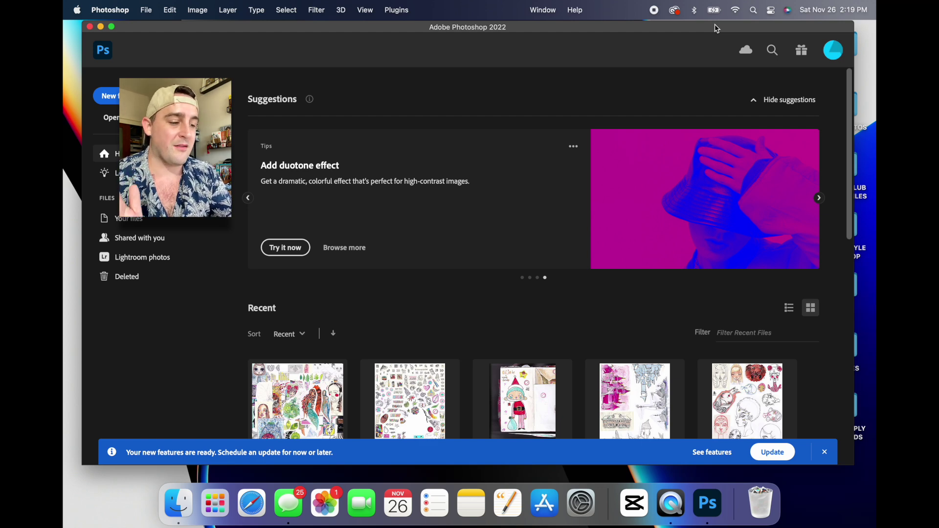
left_click_drag(715, 24, 718, 27)
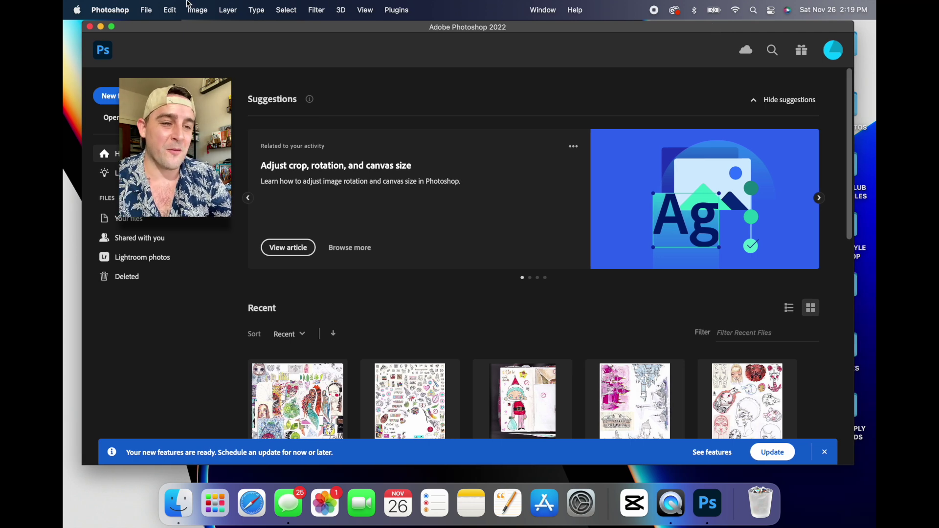
Create a new document in centimeters, 9.6 wide by 2.6 high.
left_click(147, 10)
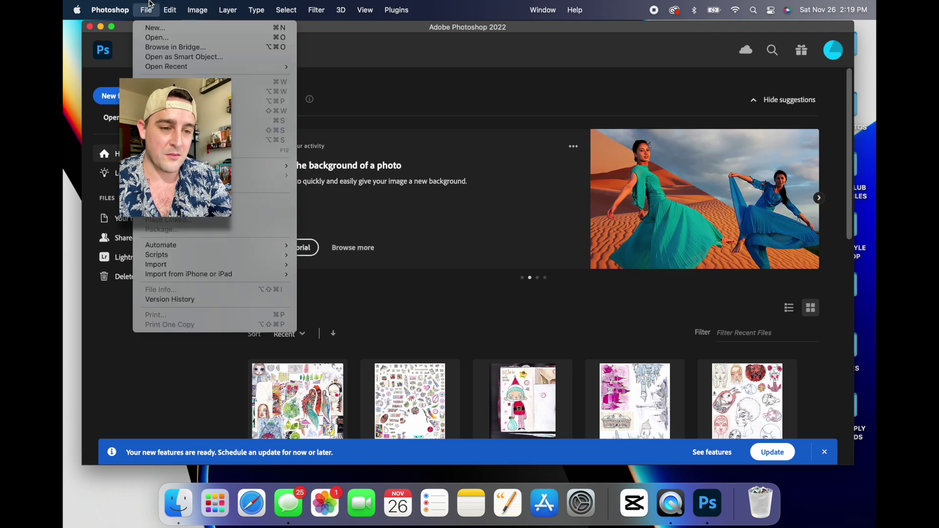
left_click(154, 29)
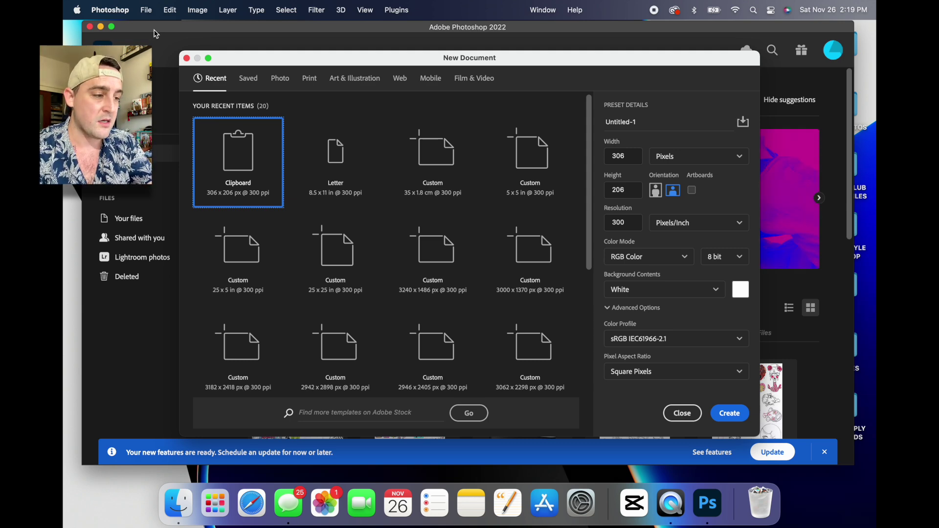
left_click(664, 158)
left_click(674, 212)
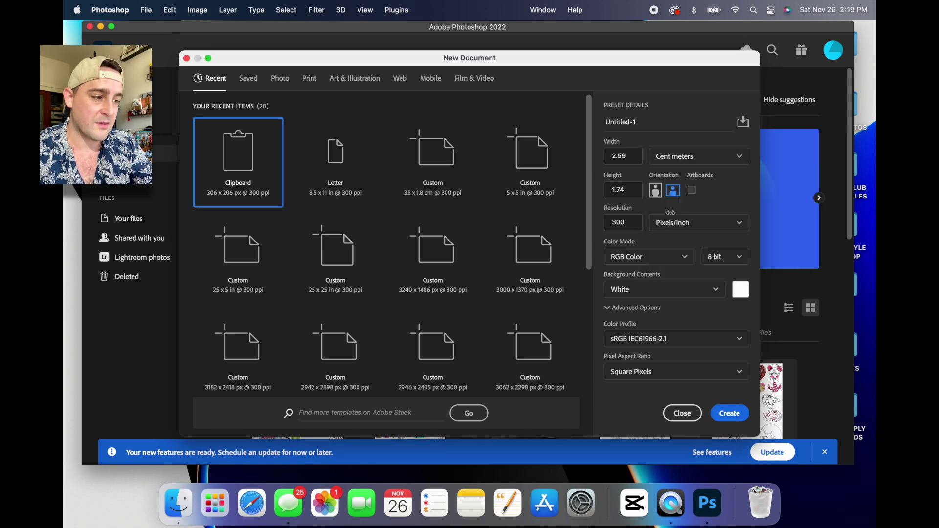
double_click(618, 156)
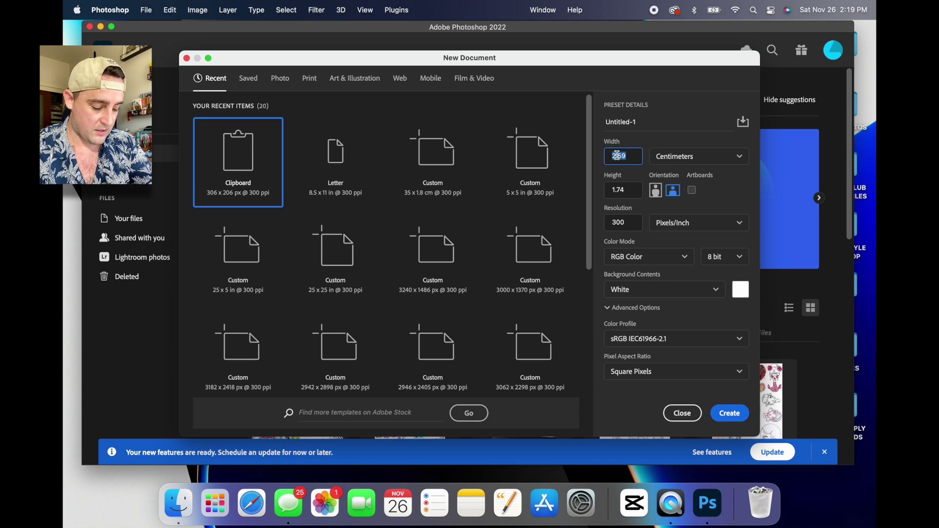
type("9.6")
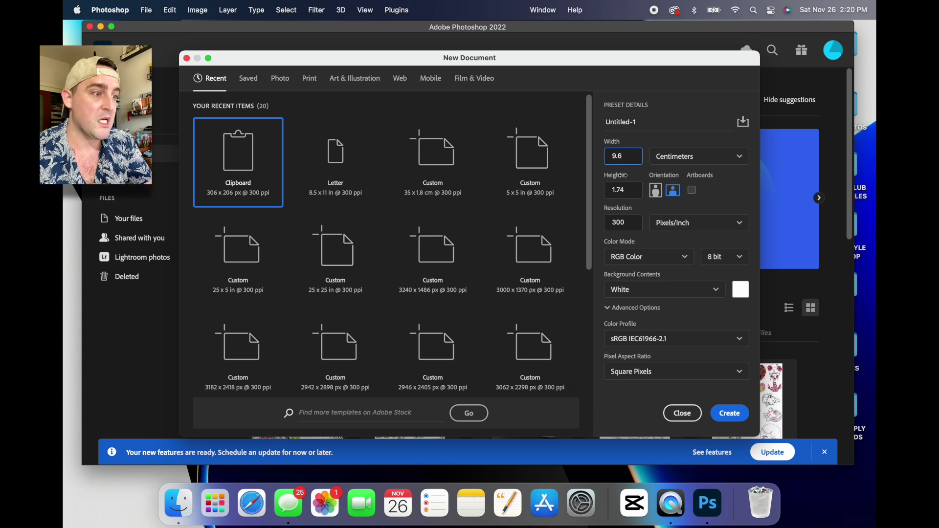
left_click(618, 191)
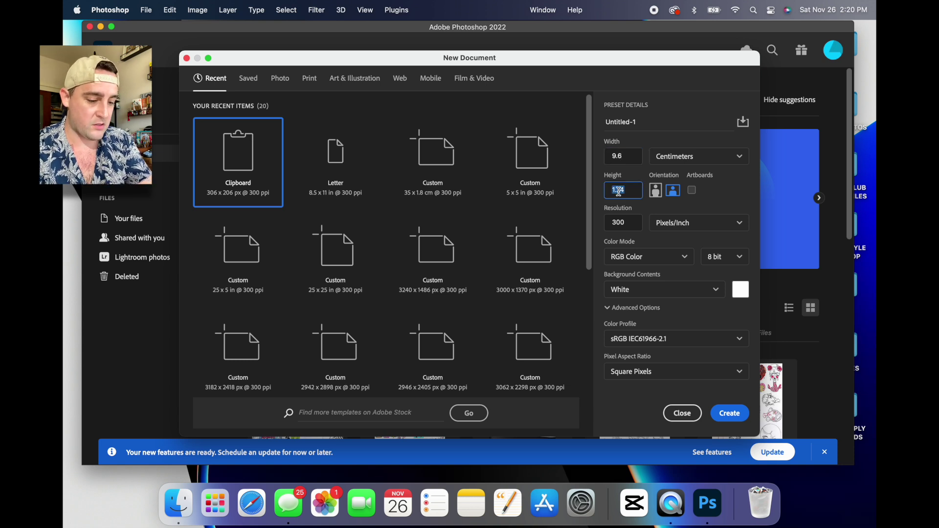
type("2.6")
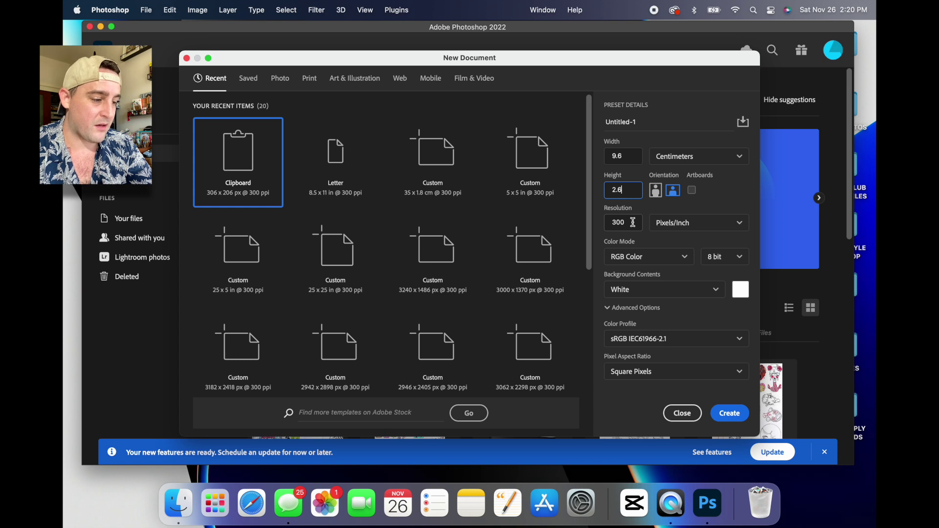
left_click(734, 415)
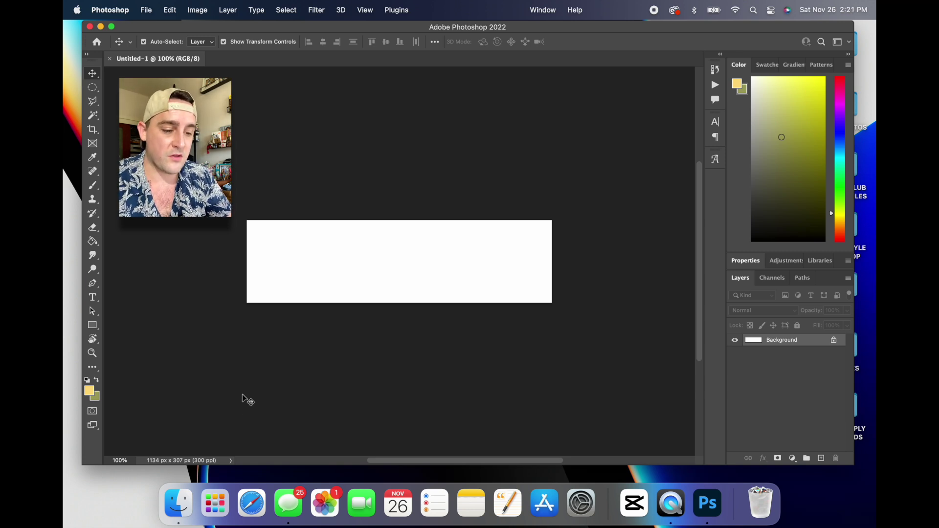
Open the AUS 22 PHOTOS desktop folder in Finder and place its window over the Photoshop window.
left_click_drag(653, 28, 446, 19)
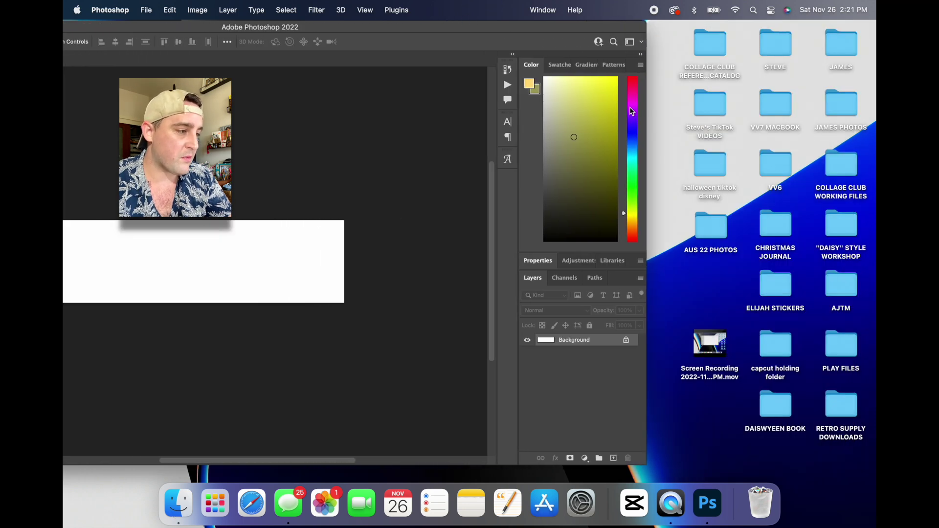
double_click(712, 219)
left_click_drag(400, 29, 407, 29)
left_click(683, 80)
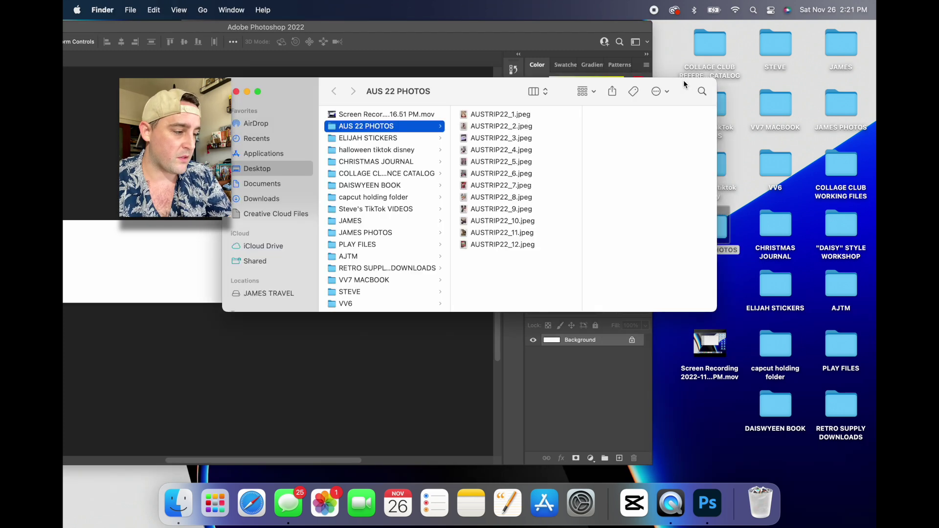
left_click_drag(683, 80, 868, 279)
left_click(580, 30)
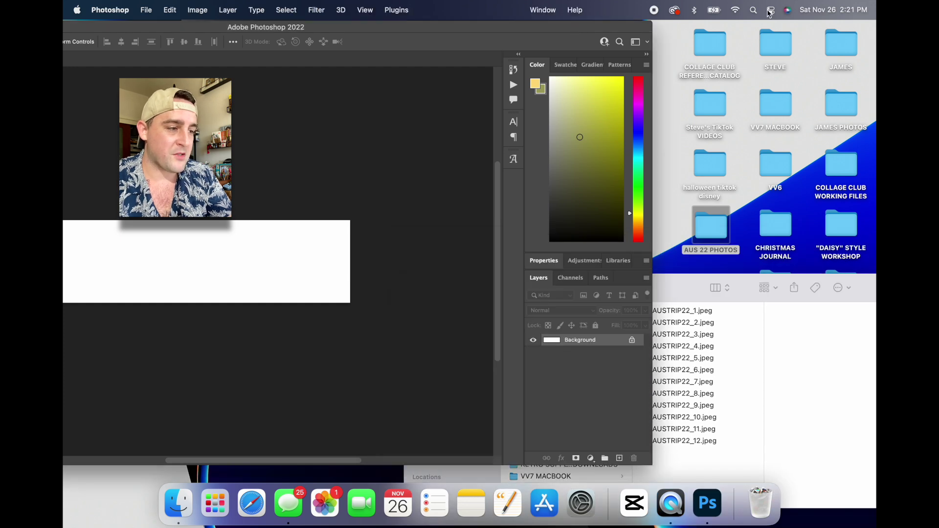
left_click_drag(576, 28, 764, 25)
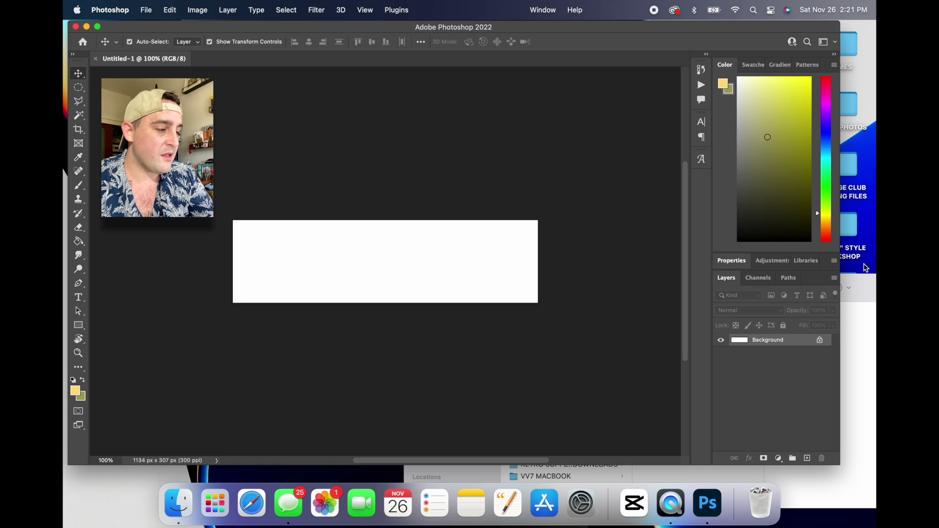
left_click(864, 281)
left_click_drag(820, 5, 825, 45)
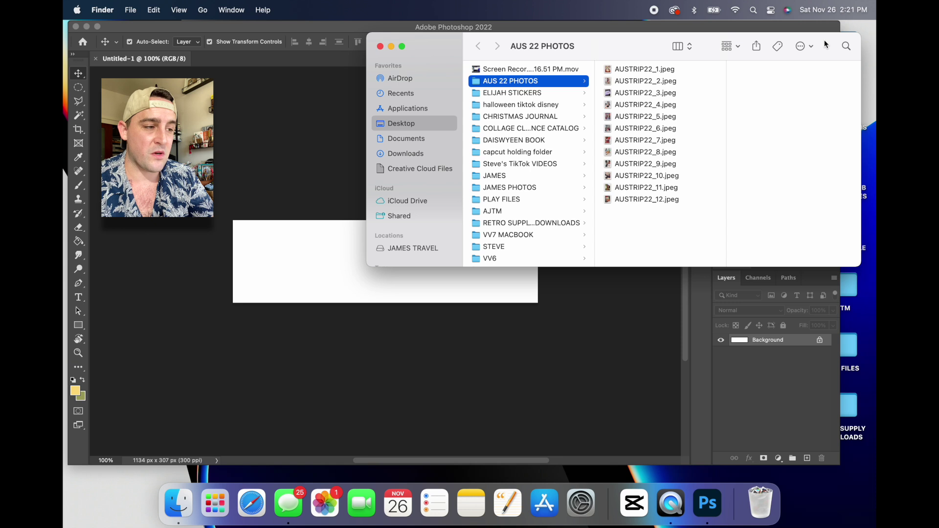
Preview the trip photos AUSTRIP22_1 through AUSTRIP22_6 one after another.
left_click(653, 70)
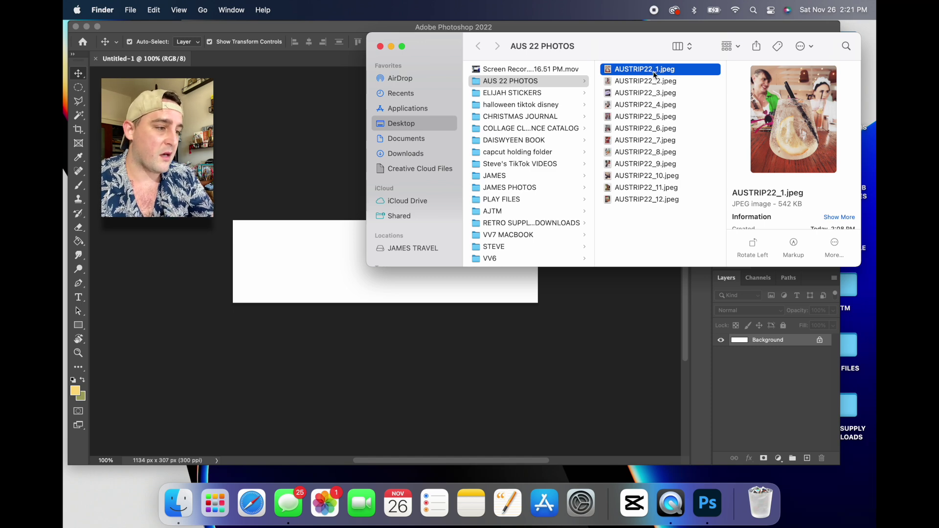
left_click(655, 82)
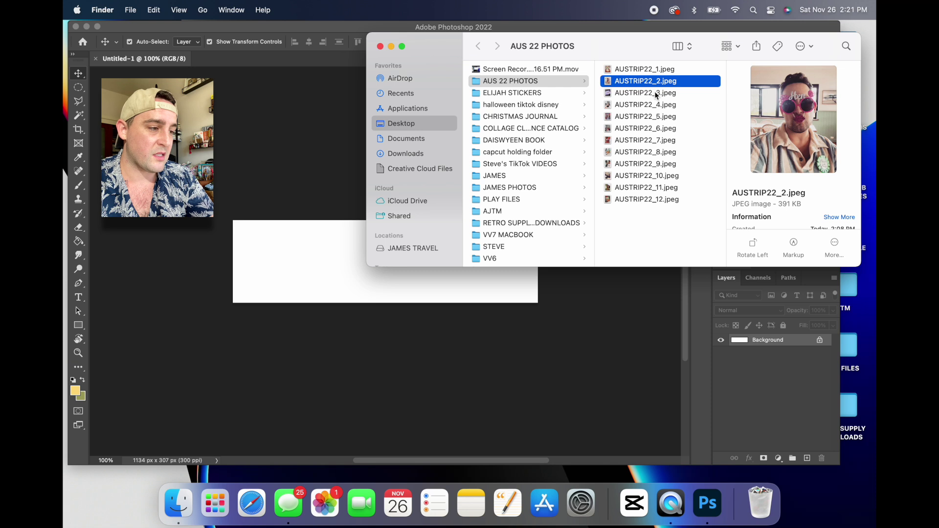
left_click(656, 93)
left_click(668, 106)
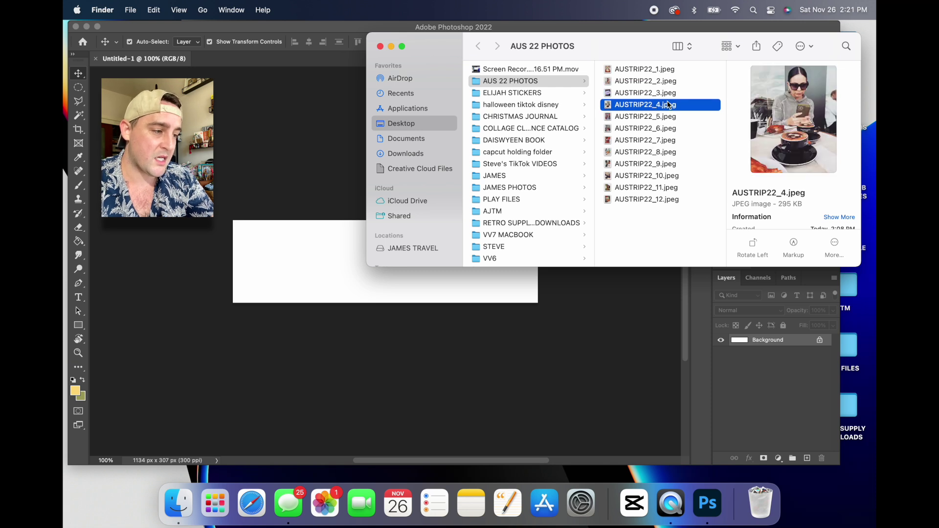
left_click(671, 119)
left_click(670, 130)
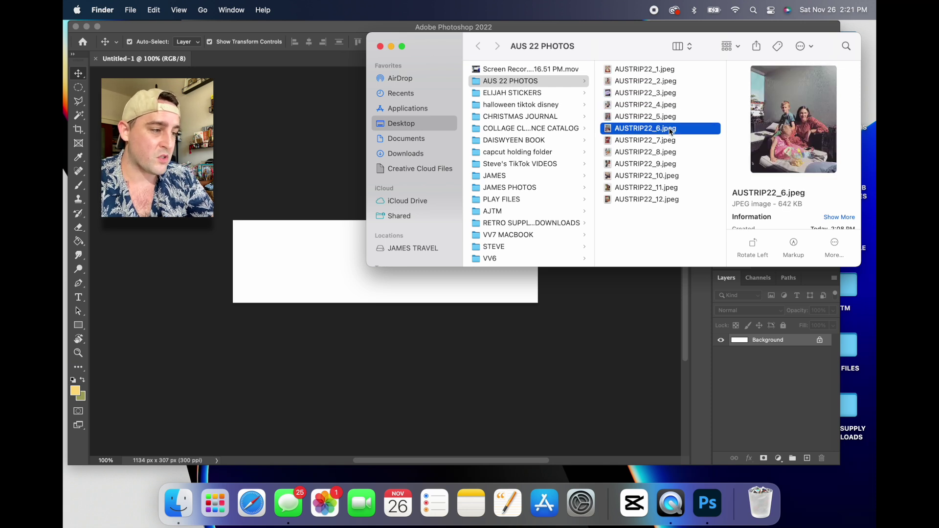
Display the photos folder as icons, then narrow its window and move it to keep part of the canvas uncovered.
left_click(687, 46)
left_click(686, 58)
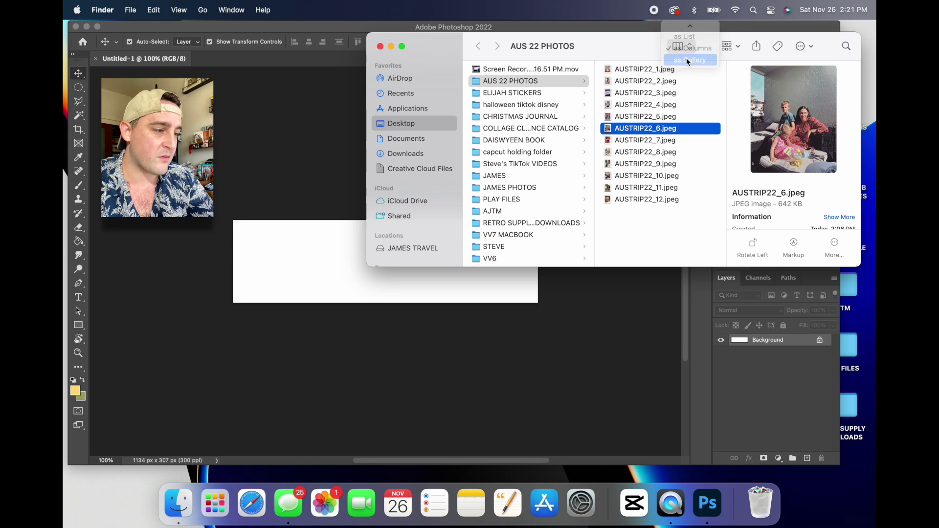
left_click(685, 46)
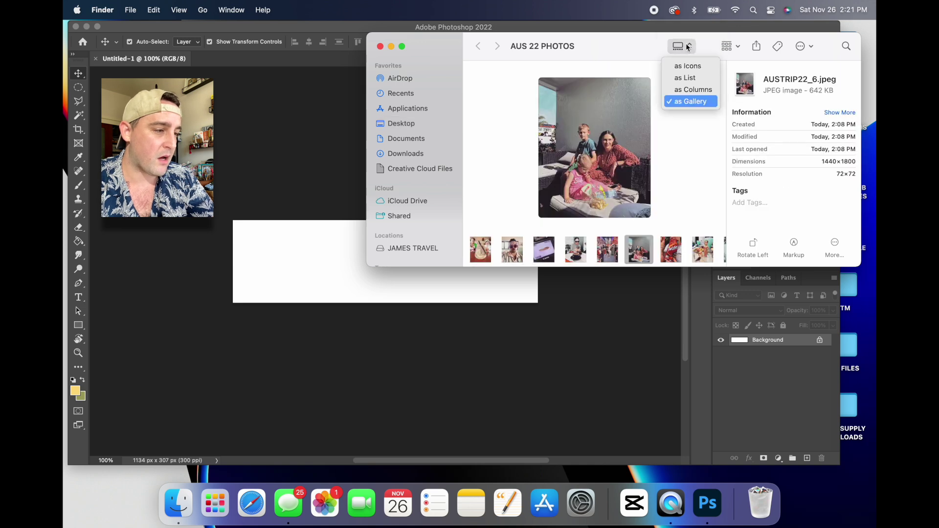
left_click(693, 68)
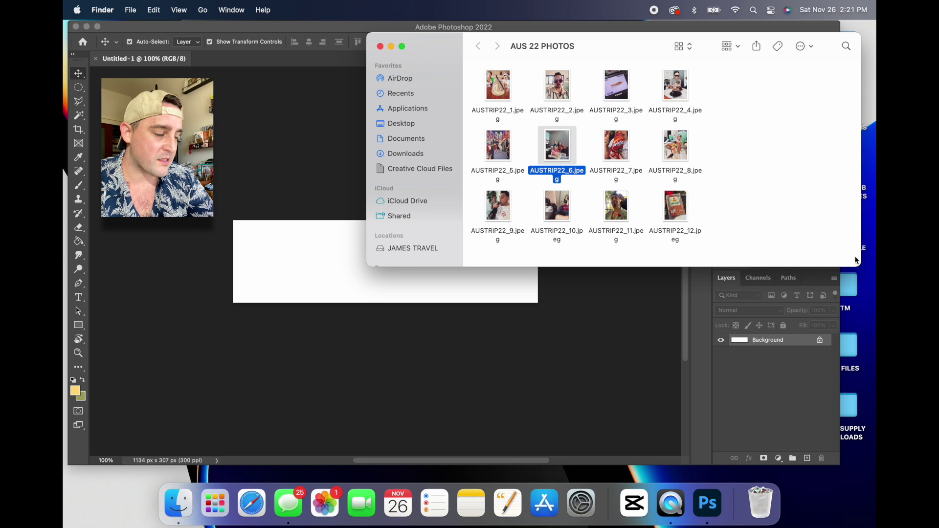
left_click_drag(856, 261, 748, 275)
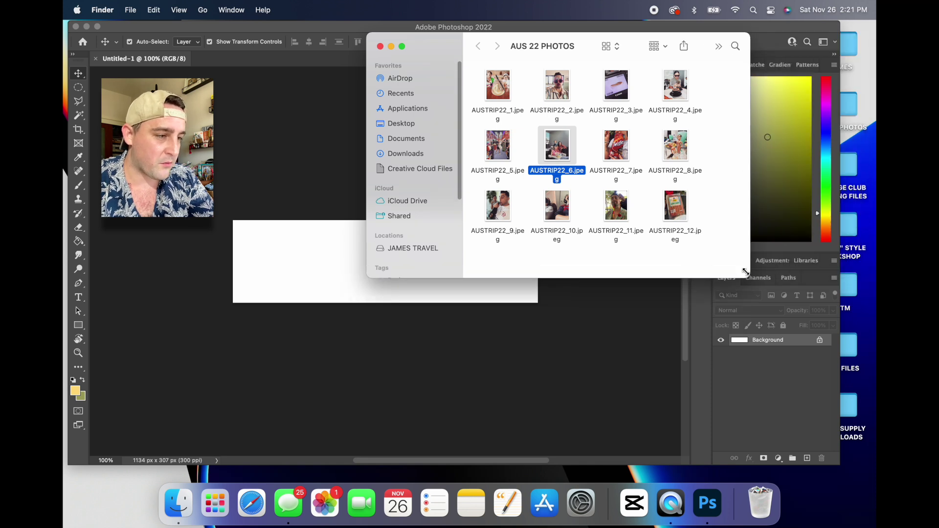
left_click_drag(582, 43, 665, 35)
left_click(799, 166)
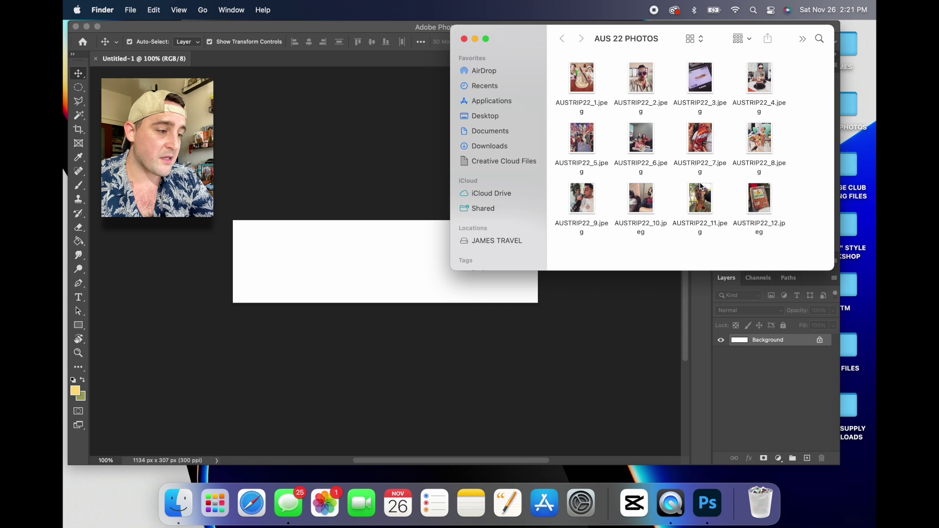
Place photos AUSTRIP22_2, 4, 5, 6, 9 and 10 together from the photos folder onto the blank Photoshop canvas.
left_click(644, 140)
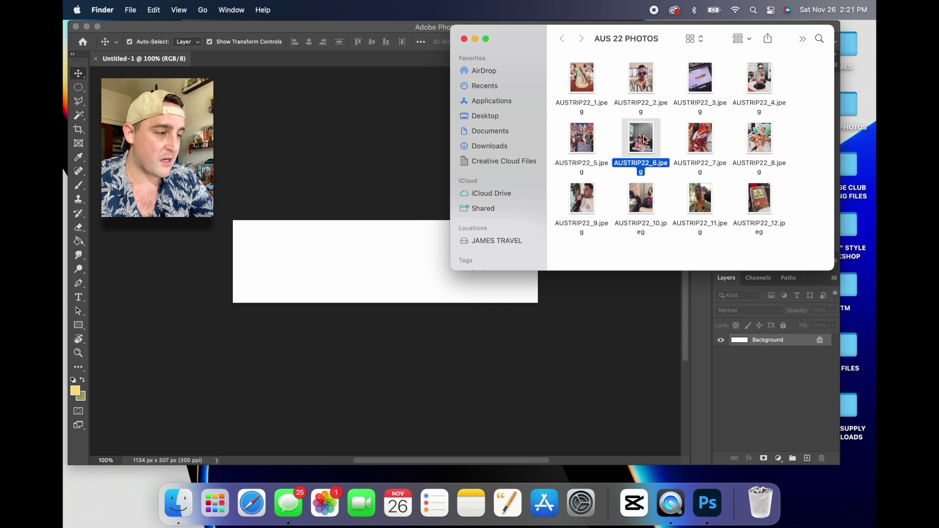
left_click(648, 81, "super")
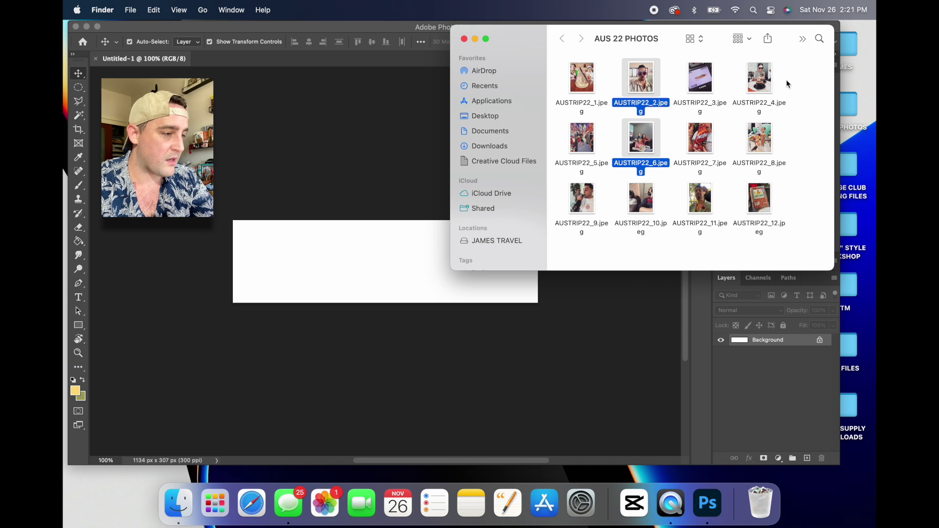
left_click(761, 76, "super")
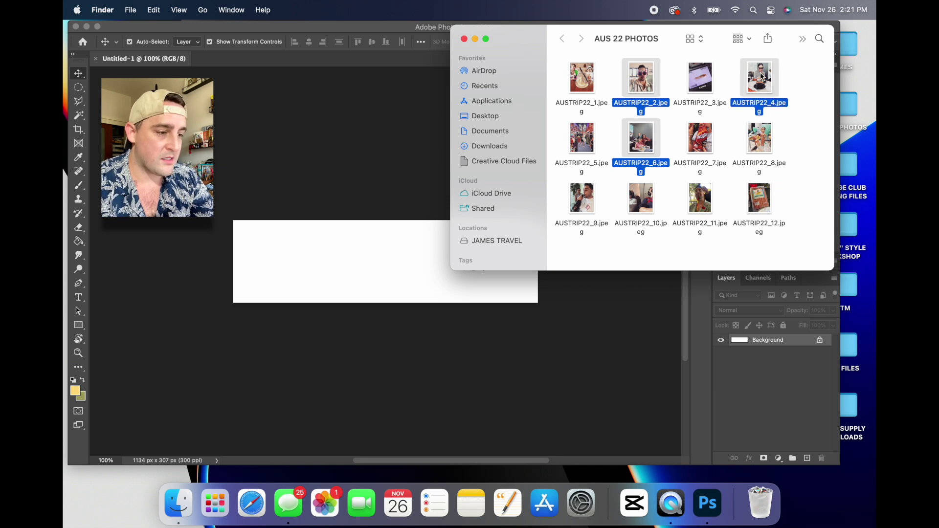
left_click(579, 199, "super")
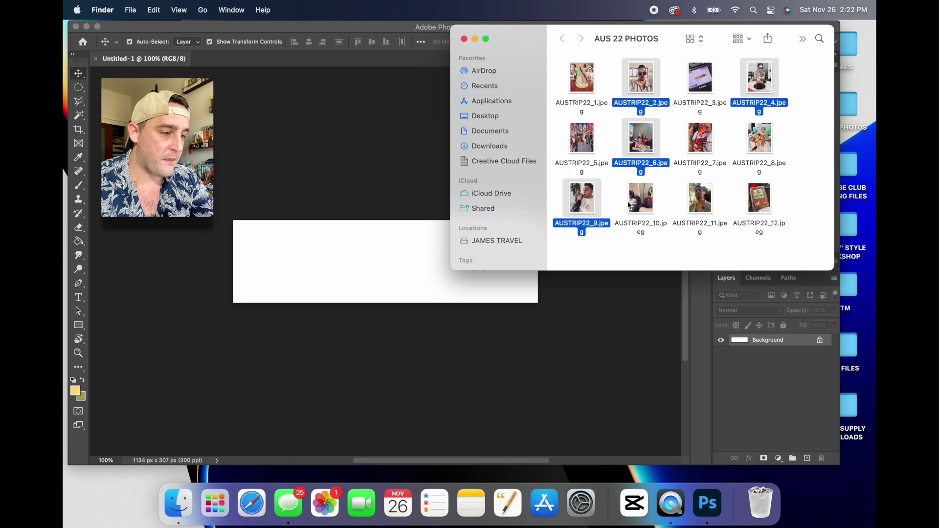
left_click(646, 204, "super")
left_click(583, 139, "super")
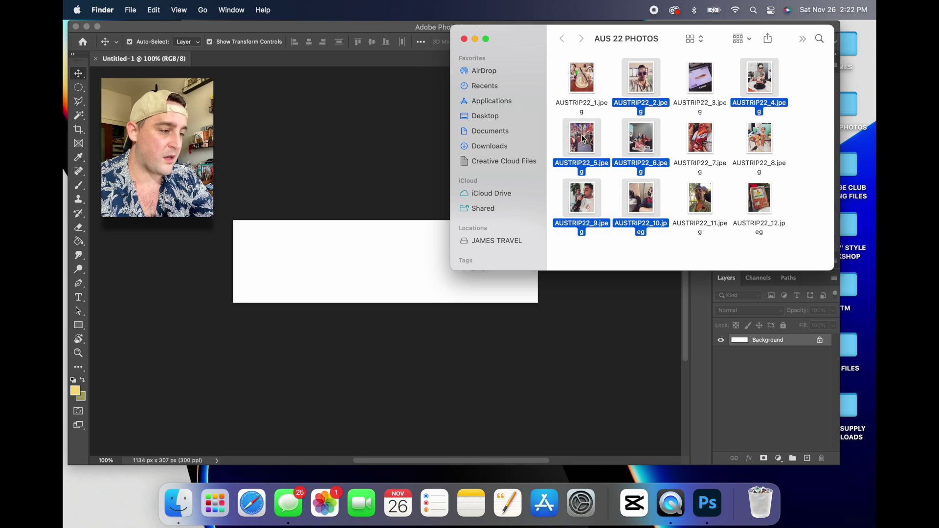
left_click_drag(583, 139, 360, 262)
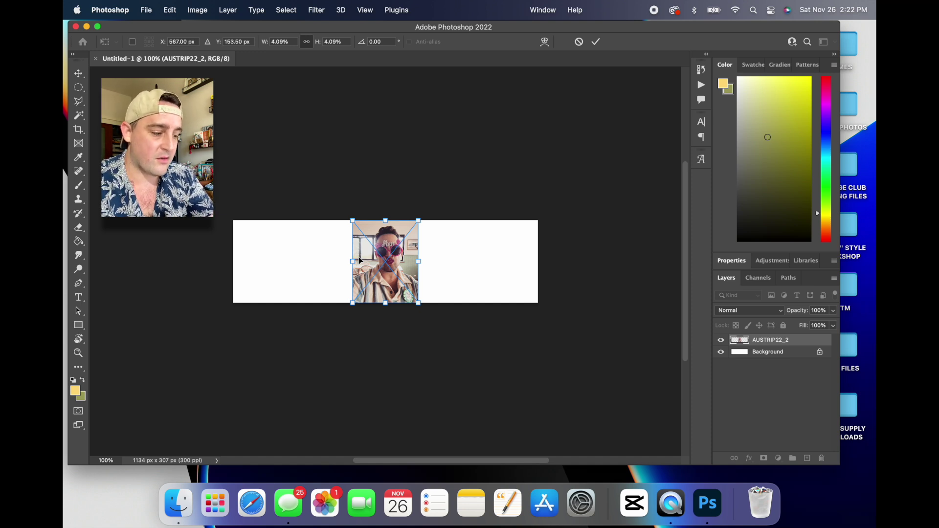
Commit the placement of all six photos at their default size, one after another.
key("Return")
key("Return")
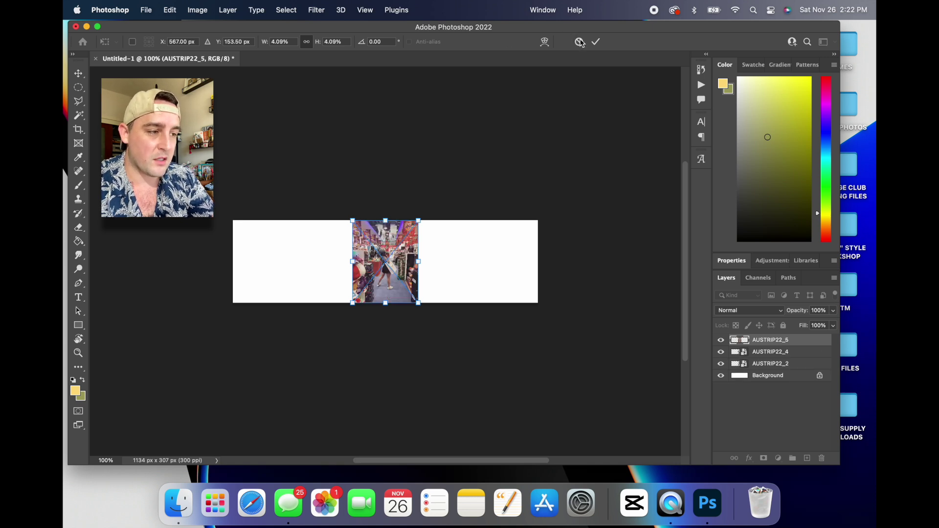
left_click(596, 42)
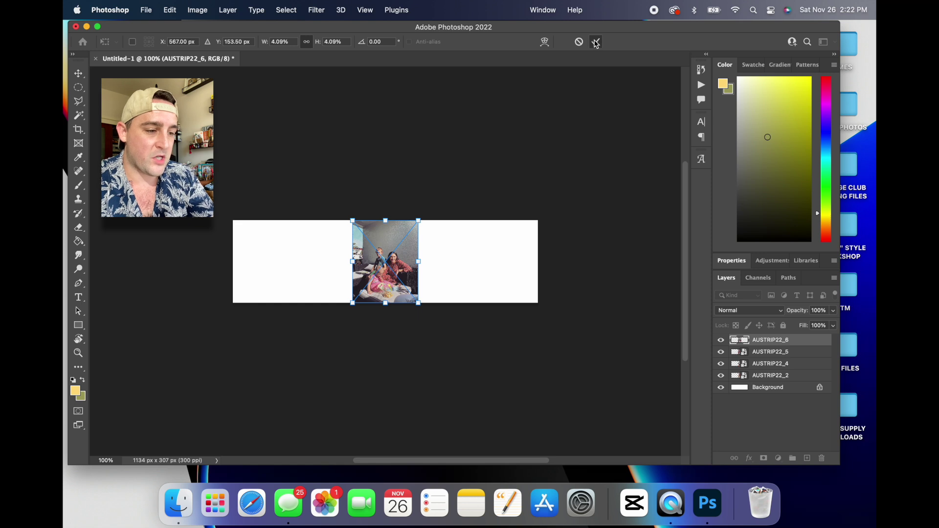
left_click(597, 42)
left_click(597, 42)
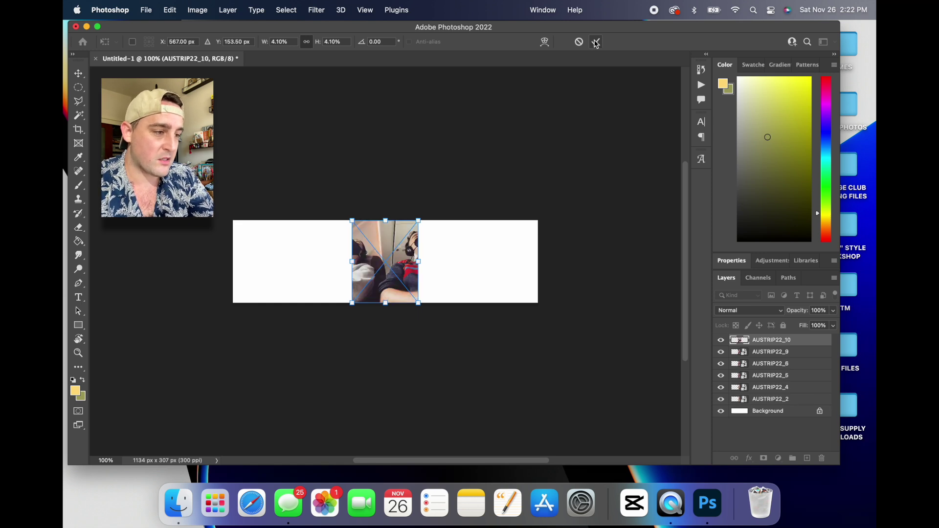
left_click(596, 42)
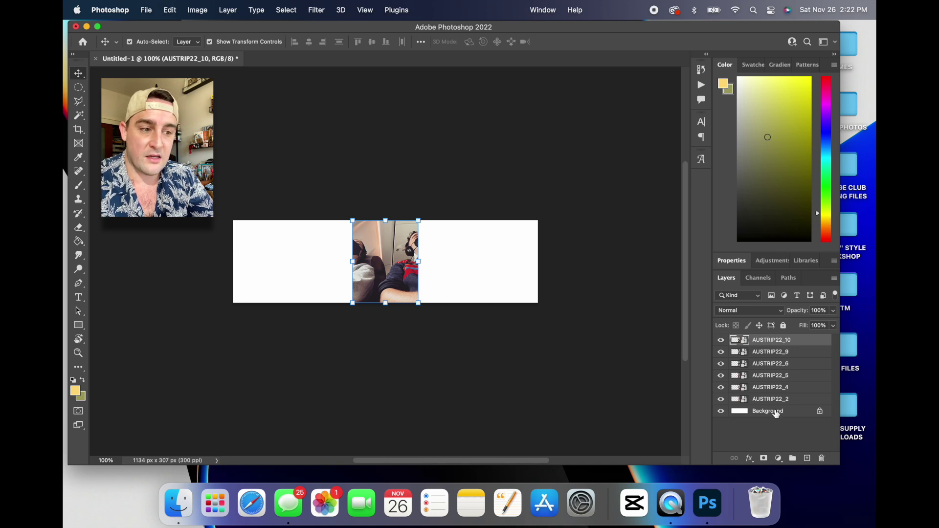
left_click(775, 364)
left_click(777, 344)
left_click(778, 364)
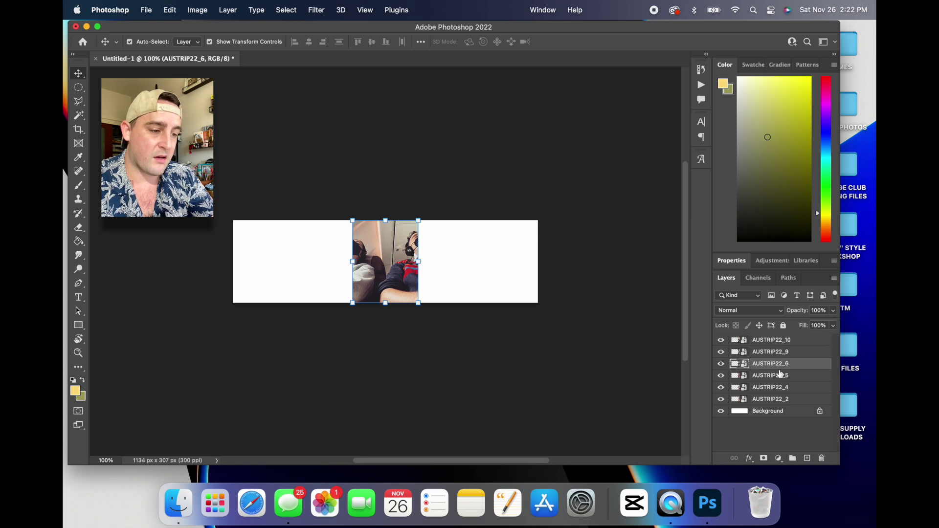
left_click(515, 334)
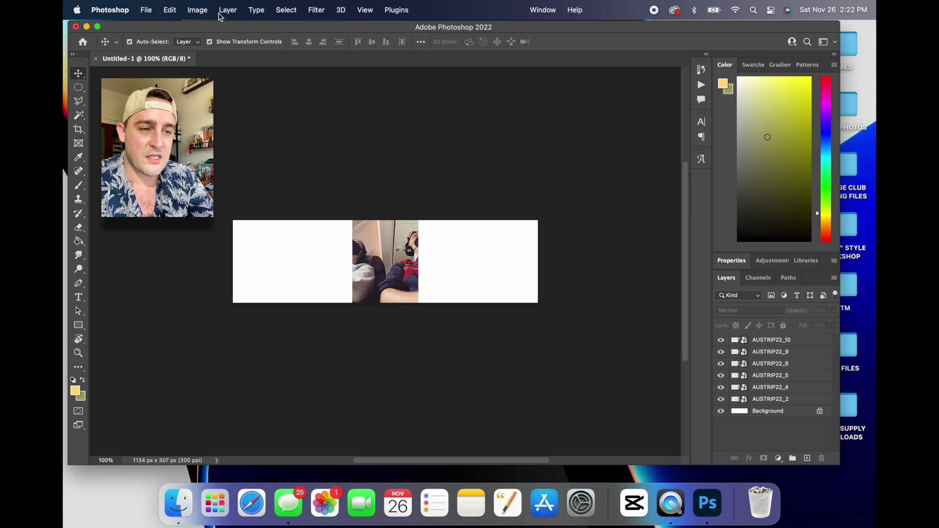
left_click(210, 41)
Spread out the stacked photos: AUSTRIP22_10 to the canvas's left edge, AUSTRIP22_9 to its right edge, AUSTRIP22_6 near AUSTRIP22_9.
left_click_drag(402, 264, 456, 264)
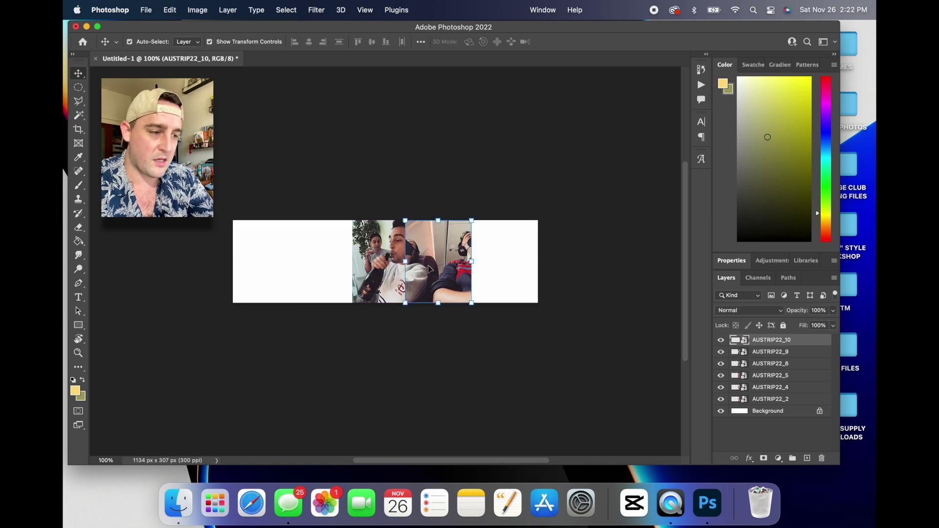
left_click_drag(438, 269, 459, 268)
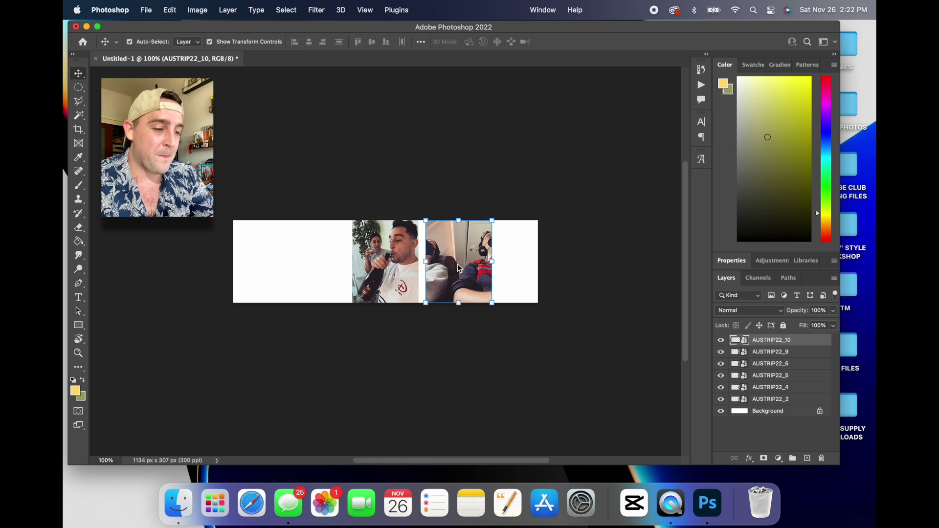
left_click_drag(458, 268, 263, 269)
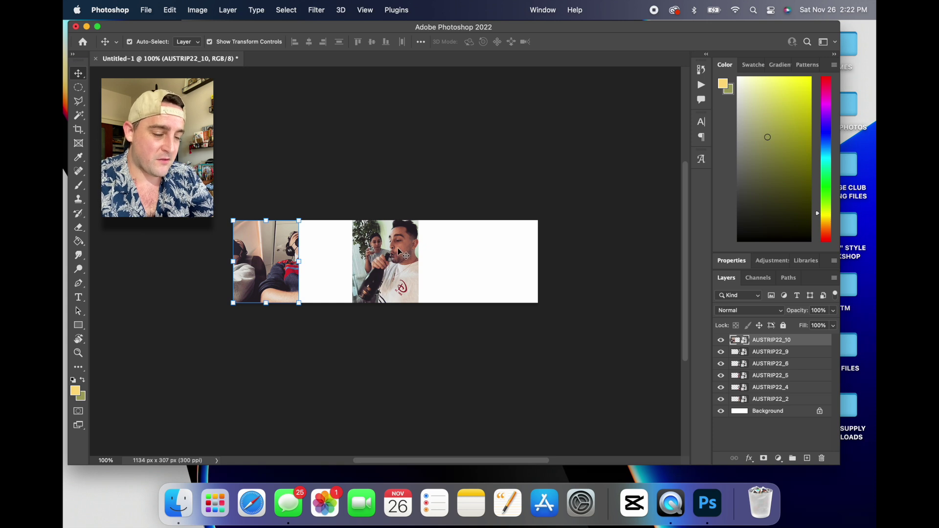
left_click_drag(400, 252, 450, 258)
left_click(313, 9)
mouse_move(289, 4)
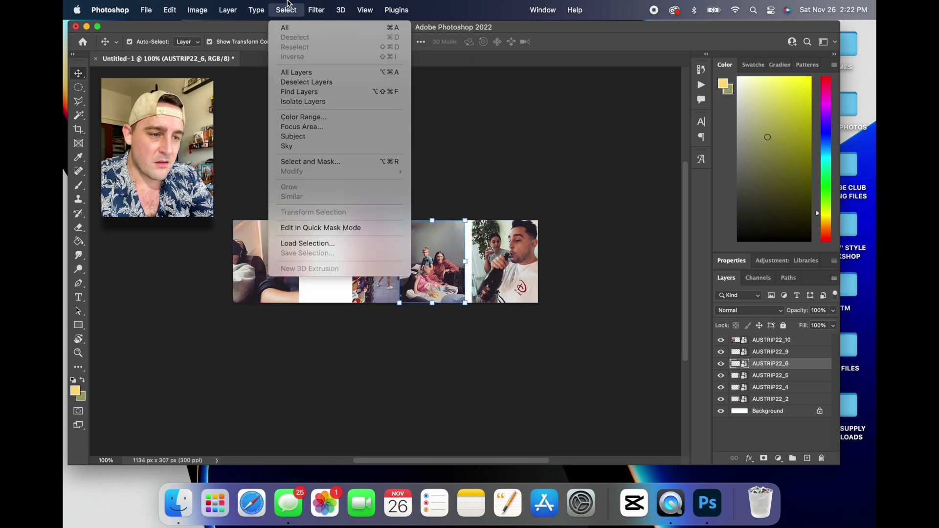
mouse_move(237, 4)
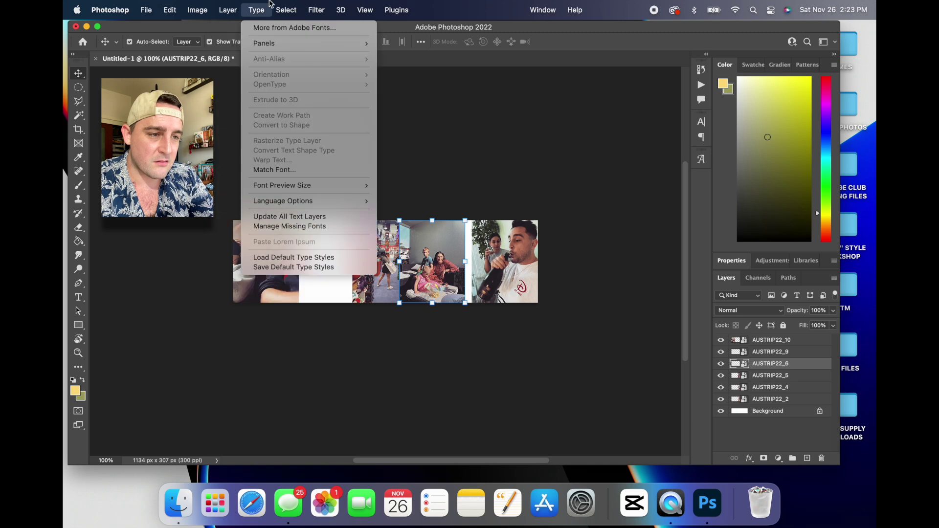
mouse_move(377, 4)
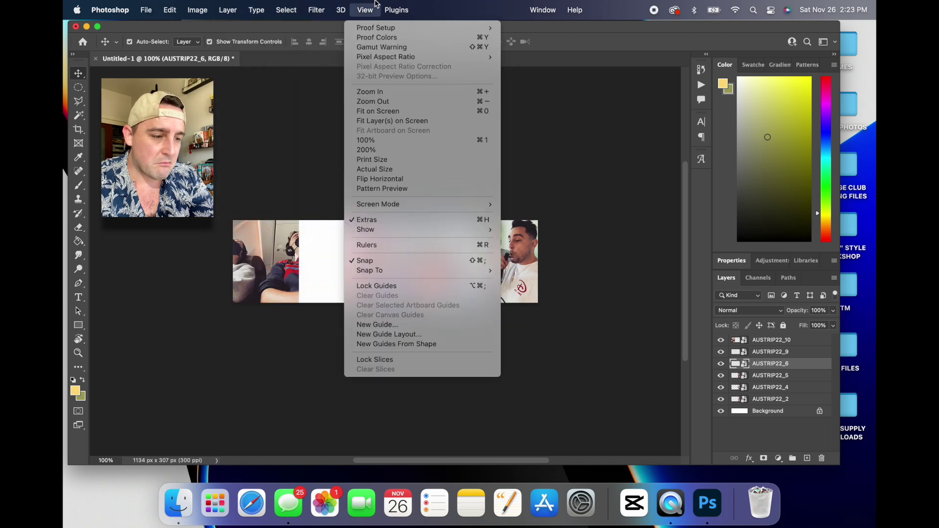
left_click(396, 264)
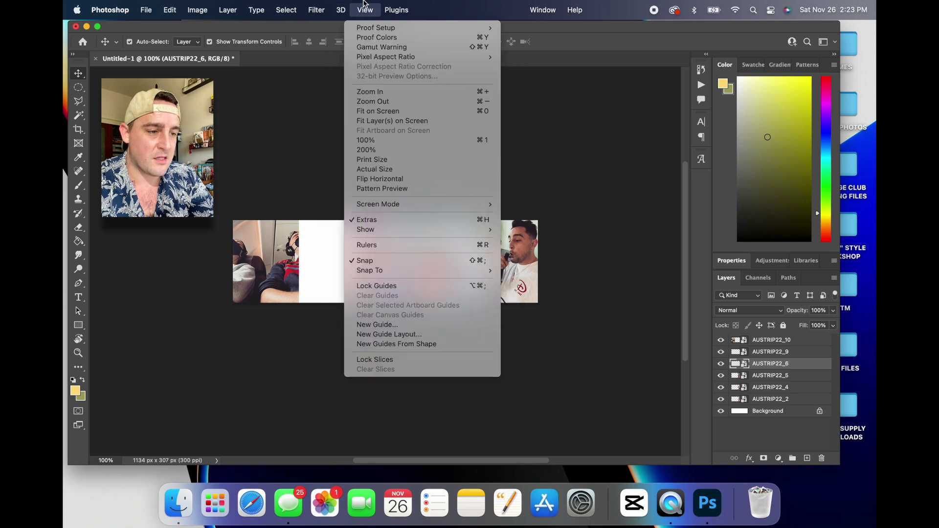
Move AUSTRIP22_6 flush against AUSTRIP22_9, and shift AUSTRIP22_5 and AUSTRIP22_4 left to close the gap beside AUSTRIP22_10.
left_click_drag(430, 277, 439, 275)
left_click(430, 167)
left_click_drag(385, 247, 366, 245)
left_click(394, 142)
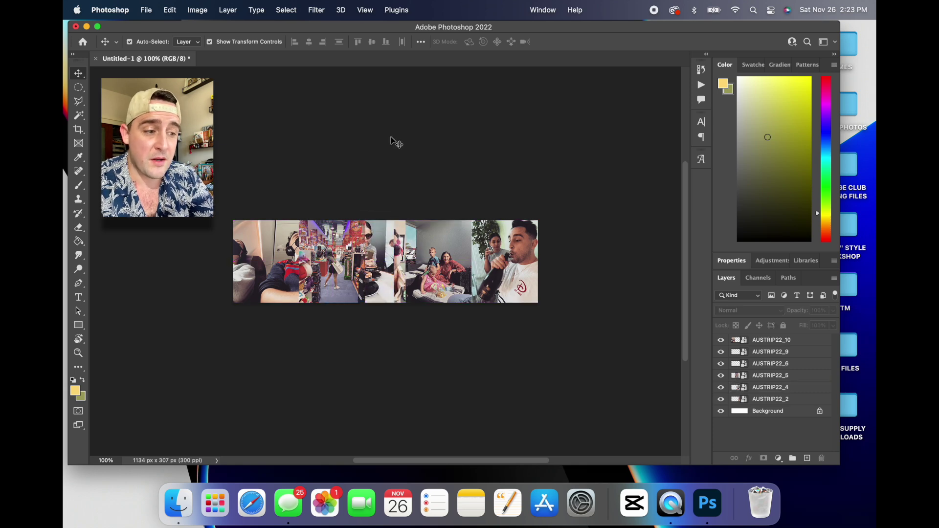
Shrink AUSTRIP22_9 to about half size in the canvas's lower-right corner and shift AUSTRIP22_6 right toward it.
left_click(510, 272)
left_click_drag(505, 221, 528, 275)
key("Return")
left_click(578, 292)
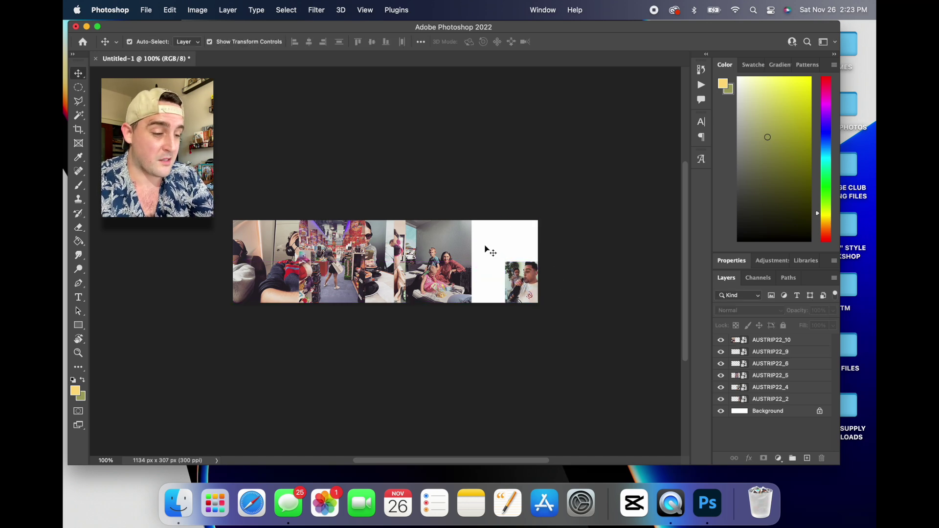
mouse_move(443, 255)
left_mouse_down()
mouse_move(477, 199)
mouse_move(495, 205)
mouse_move(460, 251)
left_mouse_up()
left_click(590, 297)
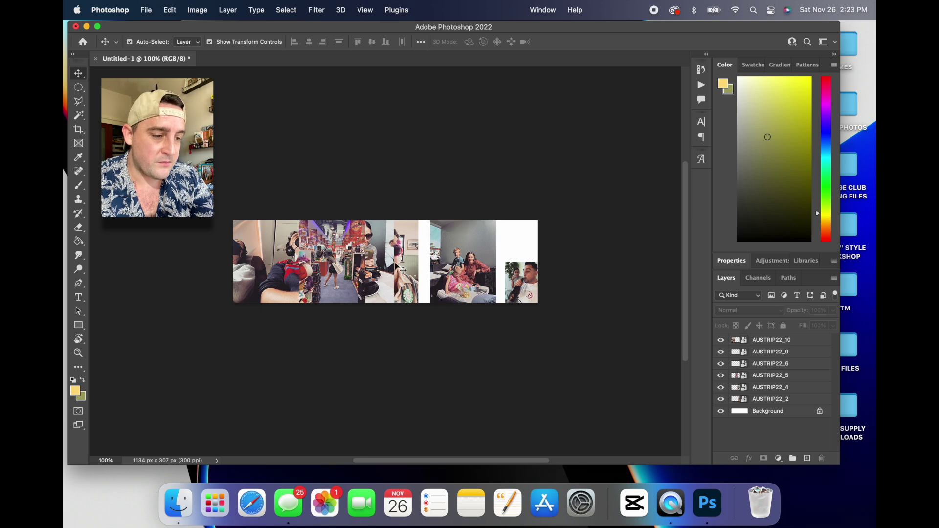
Move AUSTRIP22_4 to the canvas's upper-right corner and shrink it to about half size, directly above AUSTRIP22_9.
left_click_drag(384, 270, 525, 233)
key("super+t")
key("Return")
left_click(579, 253)
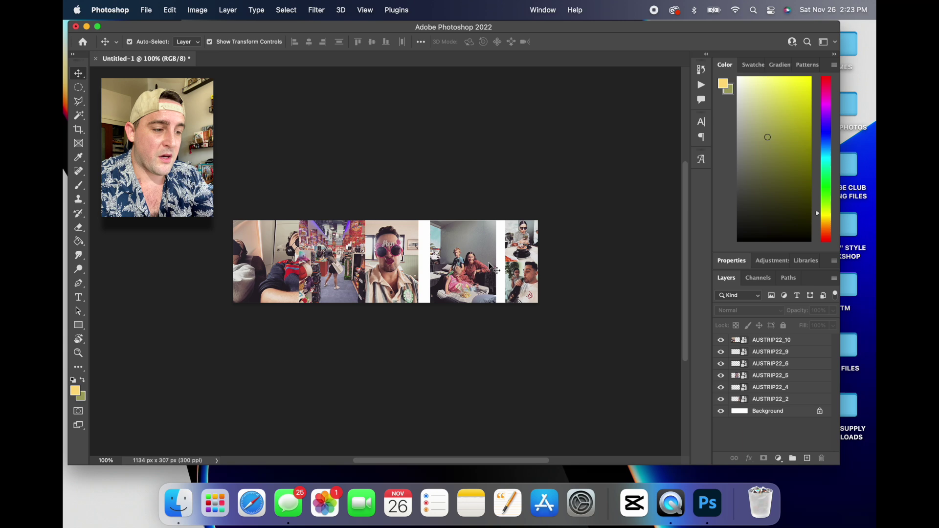
Enlarge AUSTRIP22_6 to about 5.8% scale, letting it extend above the canvas and keeping its lower edge on the canvas bottom.
left_click_drag(485, 262, 473, 185)
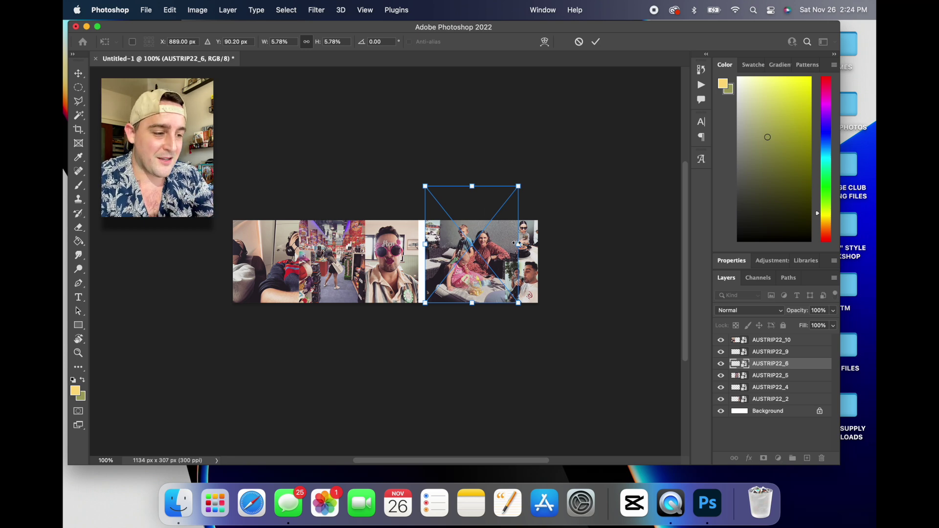
key("Return")
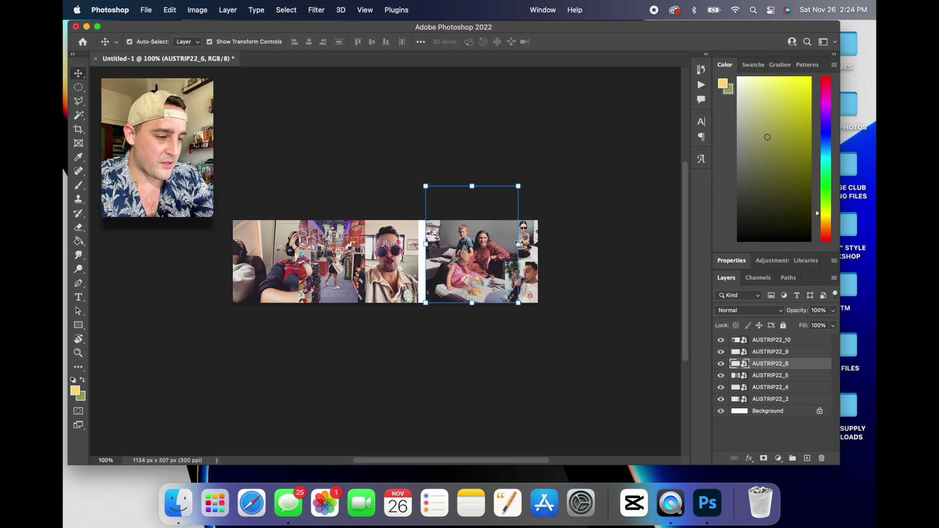
left_click(560, 248)
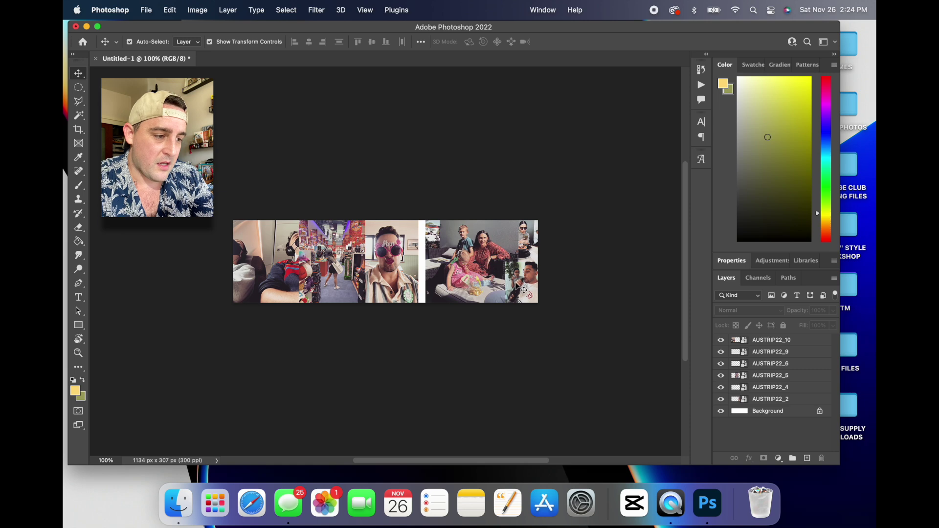
Reorder the AUSTRIP22_6 layer to just above Background and shift that photo slightly right behind the two small photos.
left_click(517, 285)
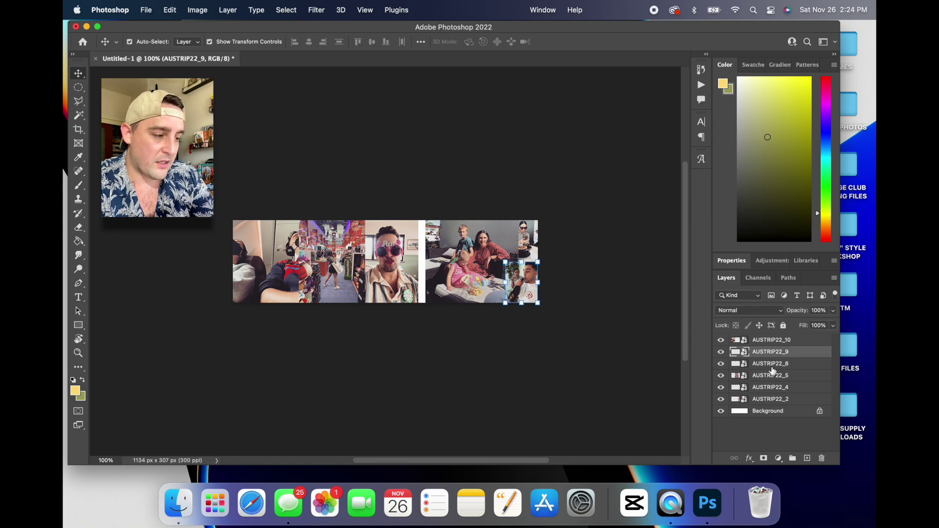
left_click(483, 242)
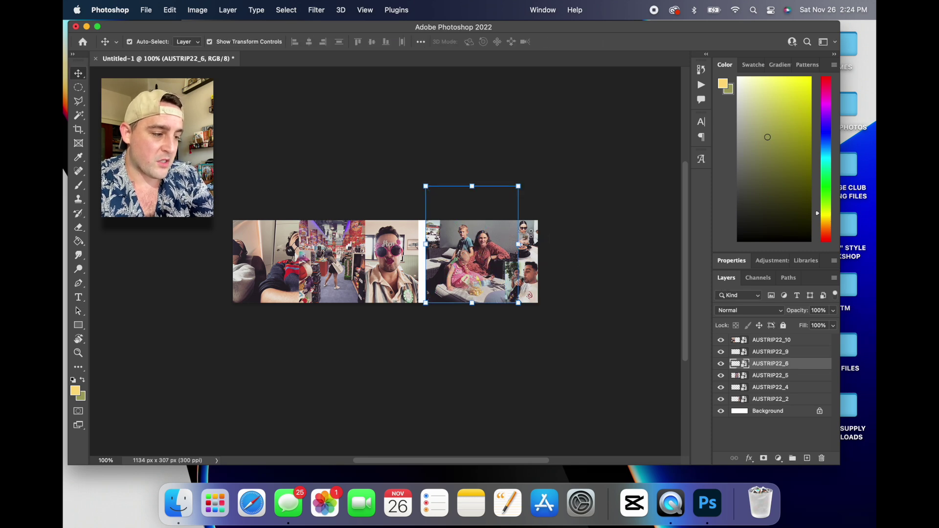
left_click(769, 345)
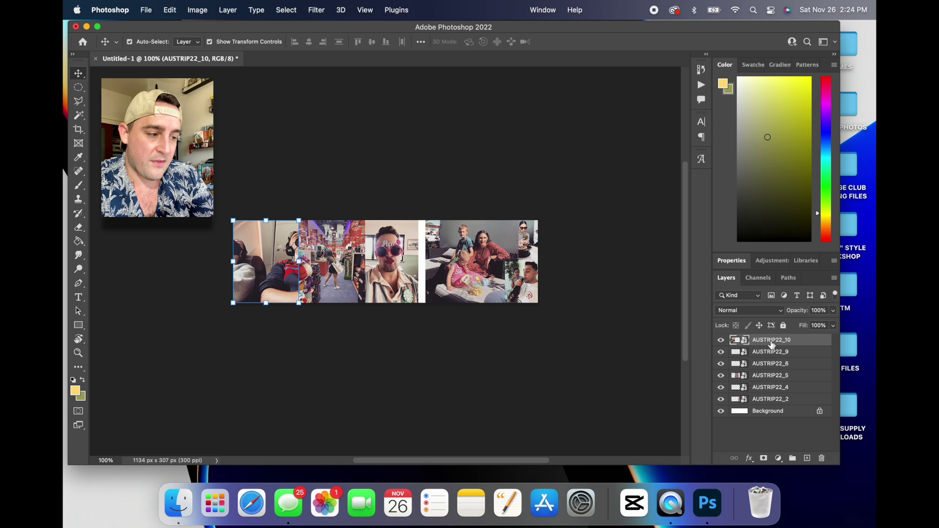
mouse_move(246, 270)
left_mouse_down()
mouse_move(491, 268)
mouse_move(245, 268)
left_mouse_up()
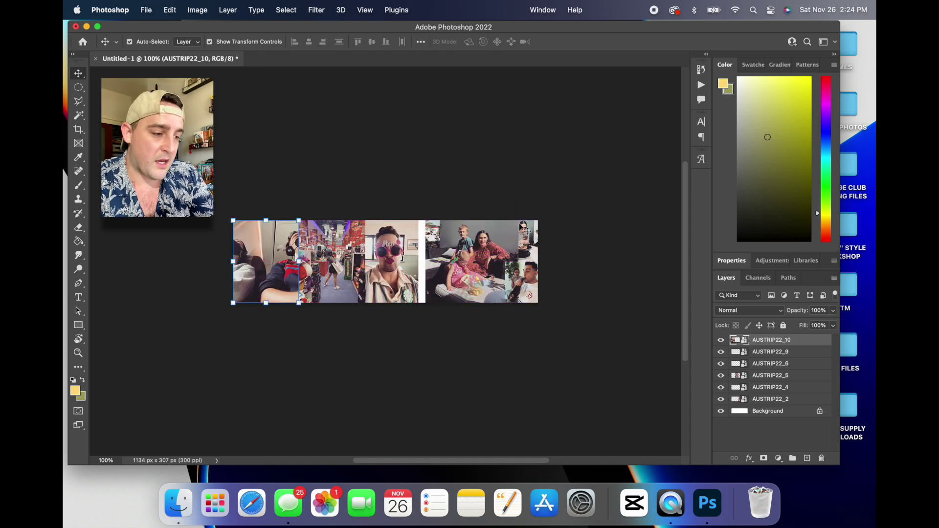
left_click_drag(533, 203, 524, 212)
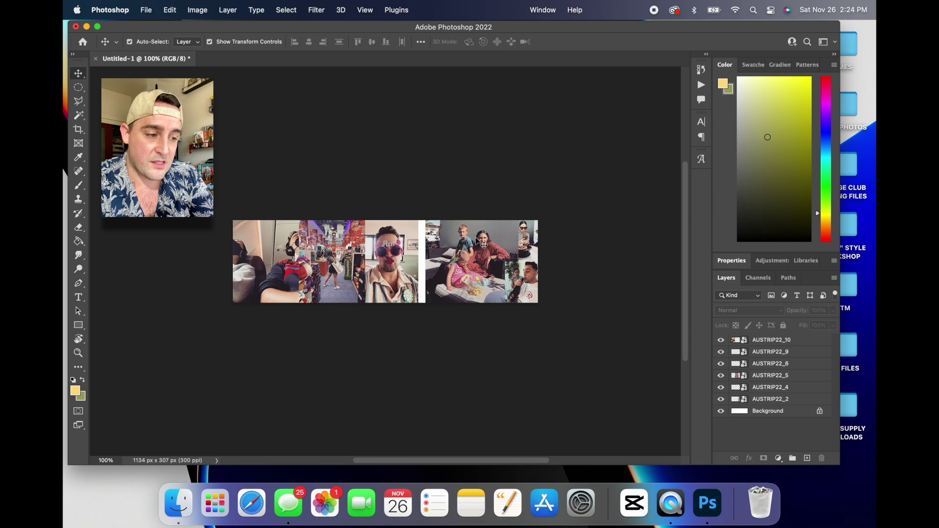
left_click(482, 243)
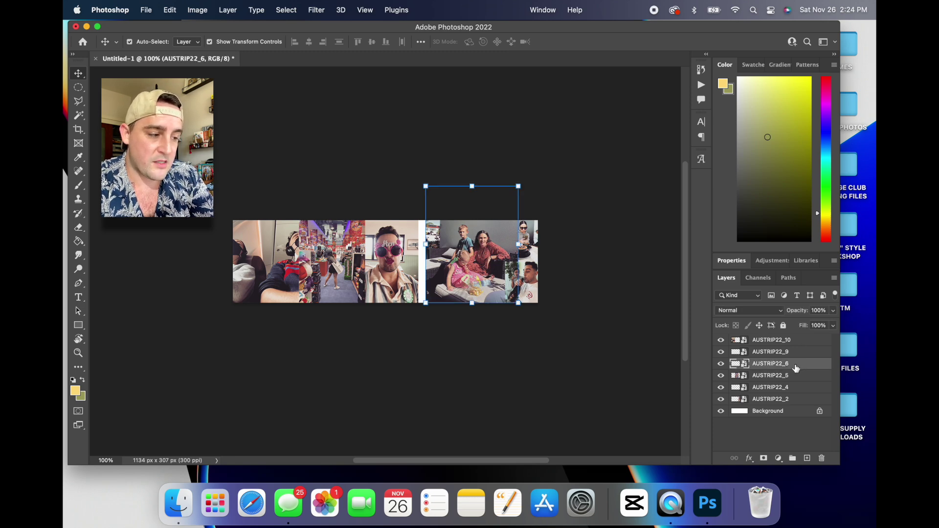
left_click_drag(796, 369, 800, 408)
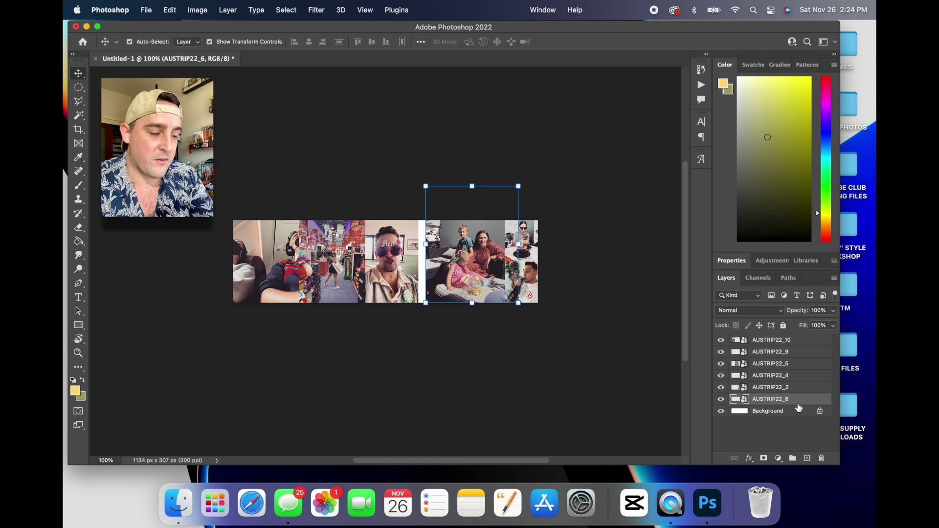
mouse_move(456, 263)
left_mouse_down()
mouse_move(510, 265)
mouse_move(362, 267)
mouse_move(465, 266)
left_mouse_up()
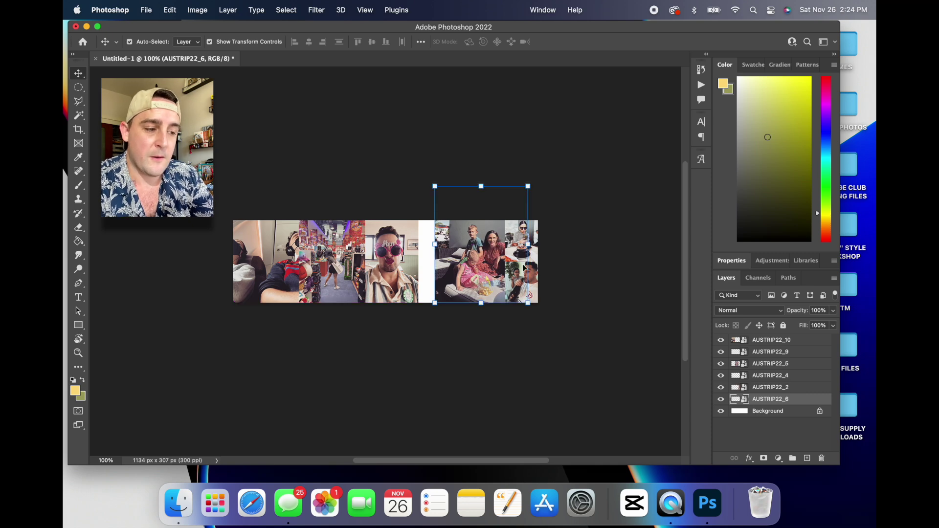
left_click(599, 290)
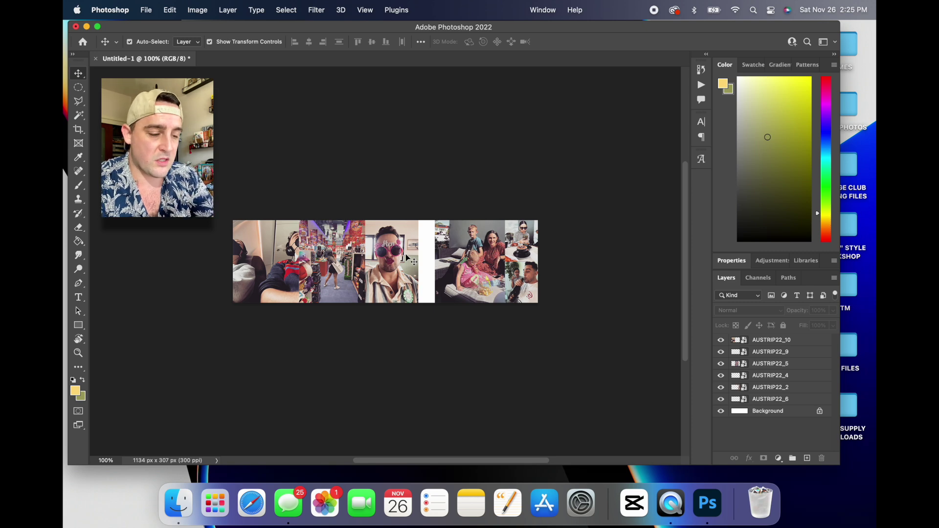
Shift AUSTRIP22_2 right to meet AUSTRIP22_6 and select a full-height strip over its right edge with the Rectangular Marquee.
left_click_drag(407, 259, 444, 255)
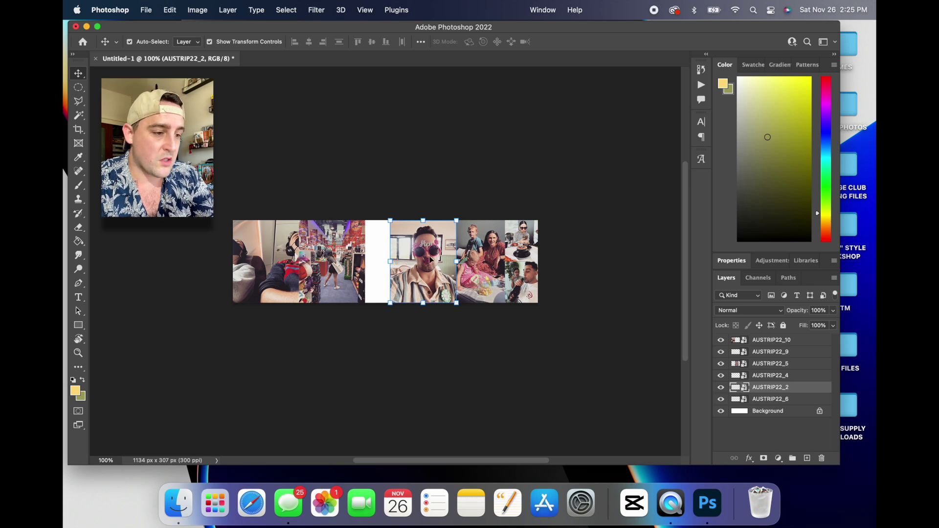
left_click_drag(78, 87, 108, 89)
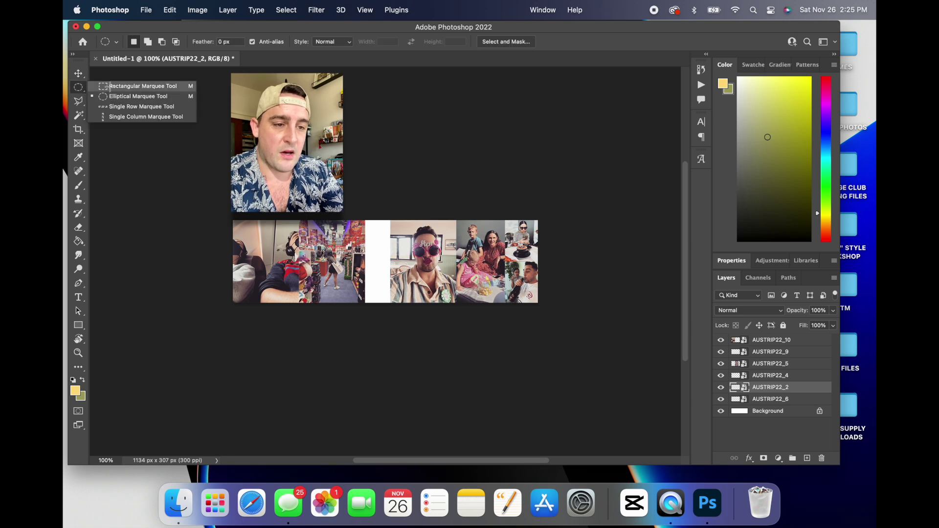
left_click(108, 88)
left_click_drag(509, 185, 446, 334)
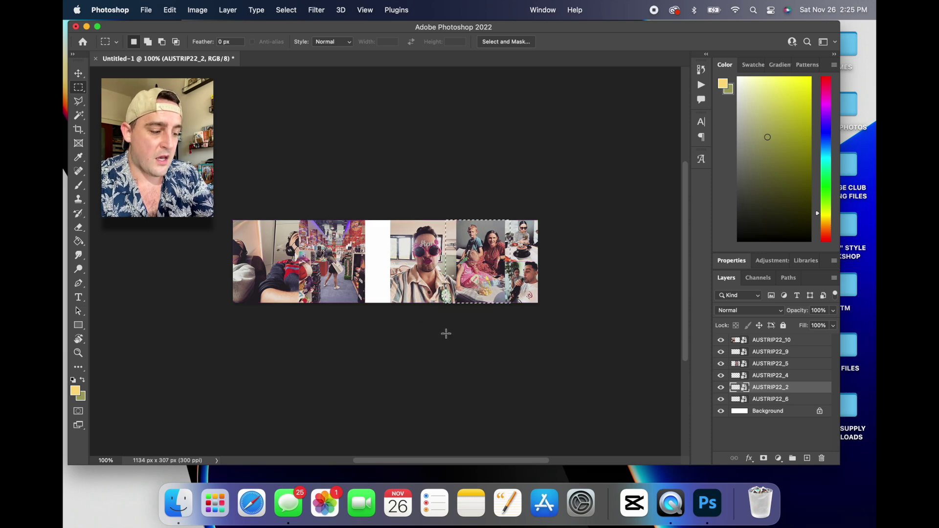
Try to delete the selected strip from the AUSTRIP22_2 smart object.
key("BackSpace")
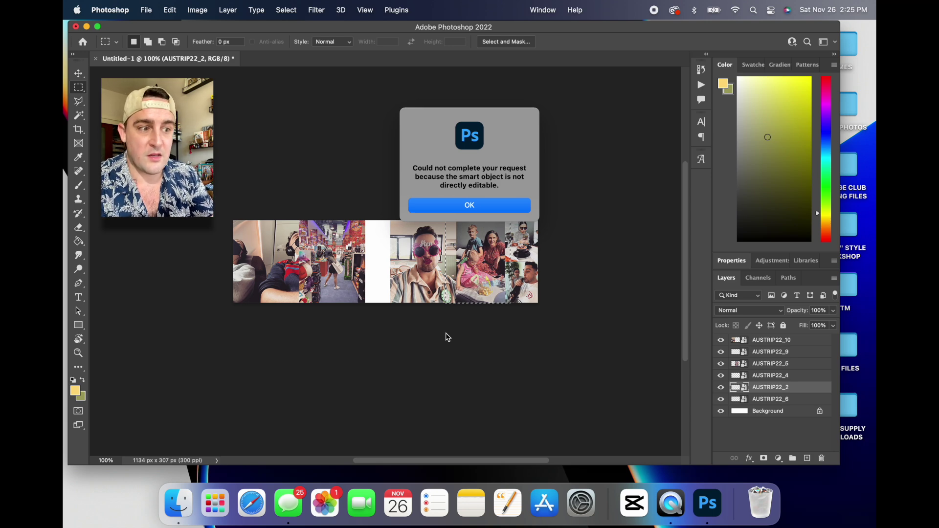
left_click(470, 205)
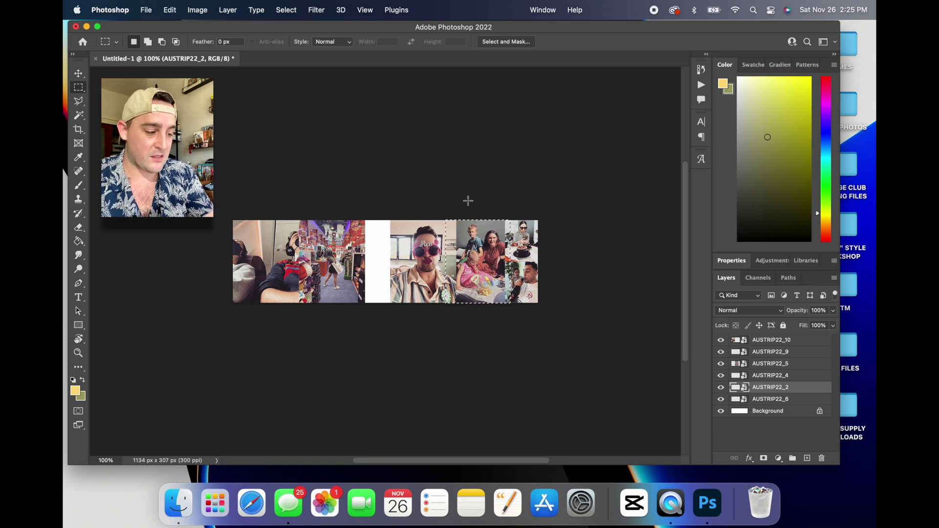
key("BackSpace")
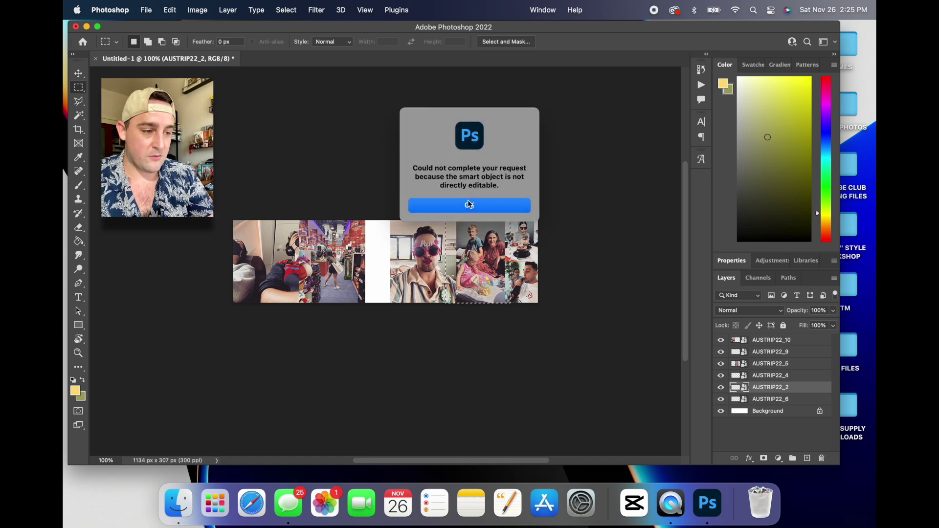
left_click(470, 205)
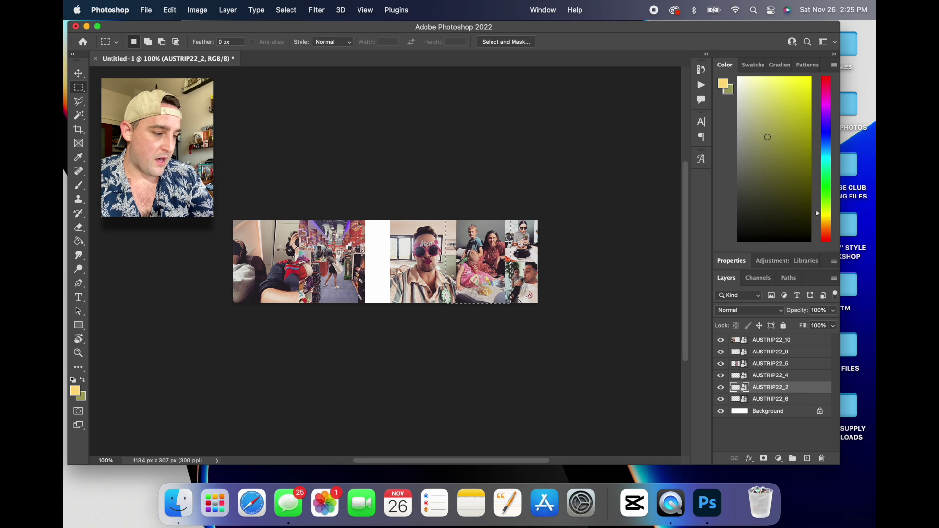
Rasterize the AUSTRIP22_2 layer, delete the selected strip from its right edge and deselect.
right_click(793, 392)
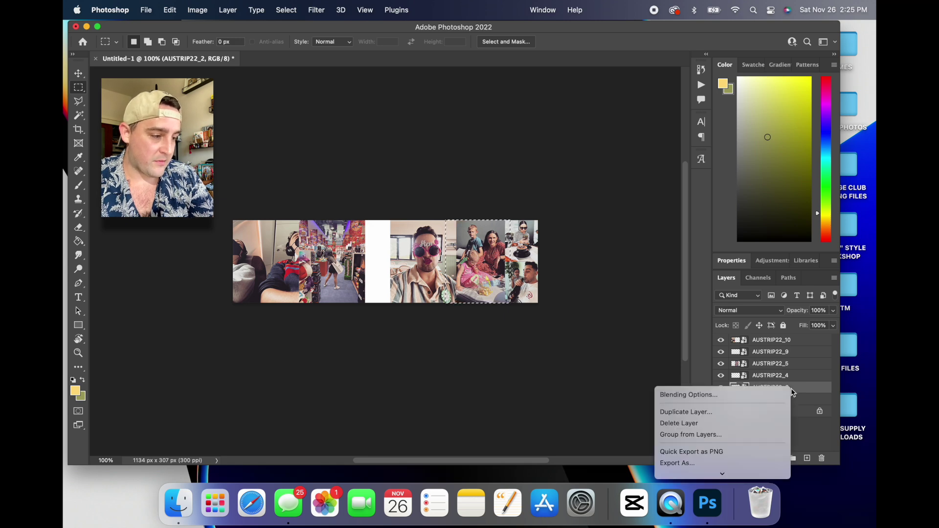
scroll(751, 412, "down", 5)
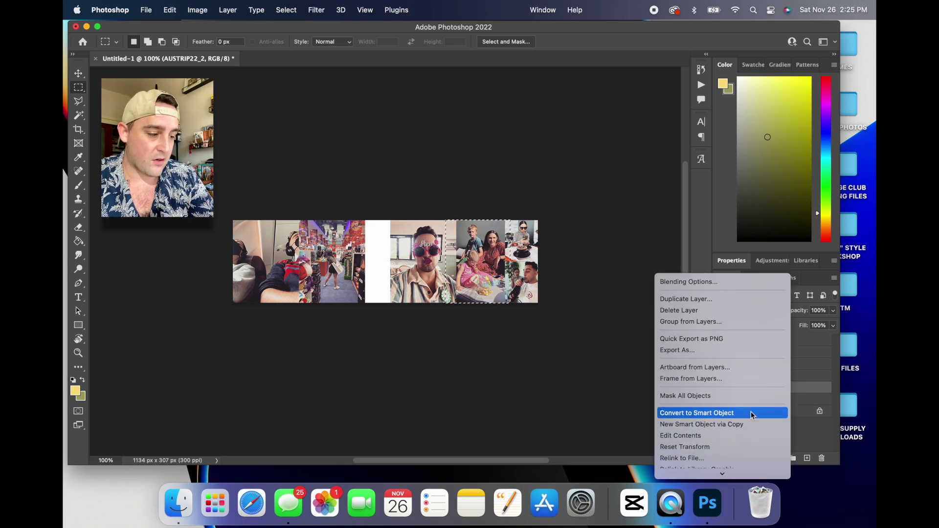
scroll(750, 412, "down", 3)
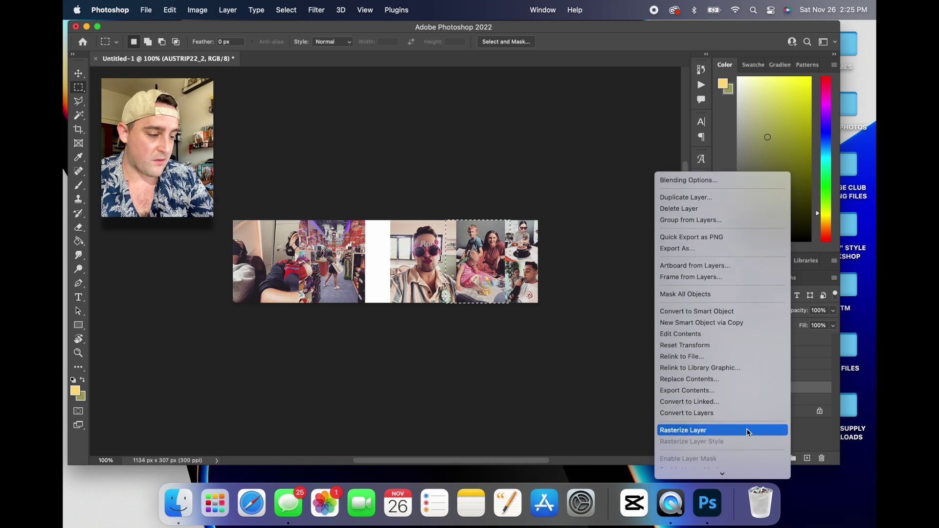
left_click(748, 432)
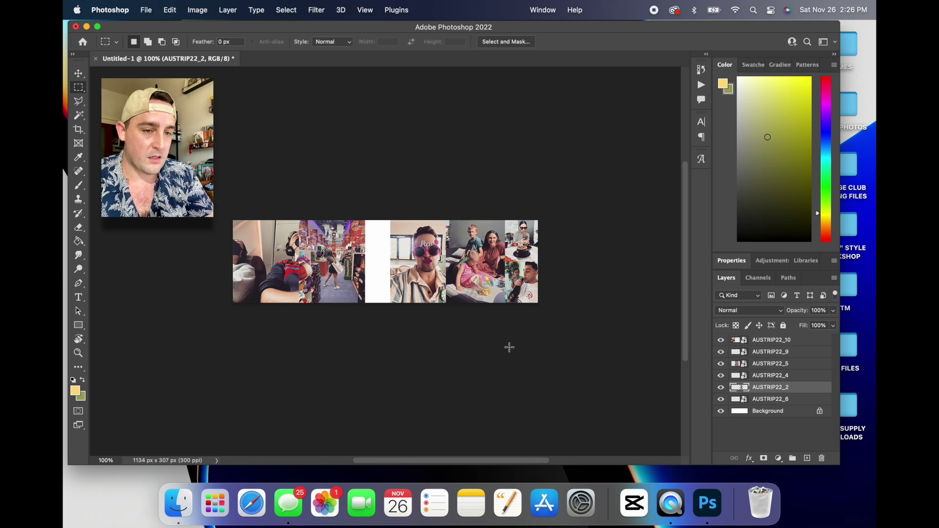
Shift AUSTRIP22_2 slightly right against the family photo and cut a full-height strip off its left edge.
left_click(79, 76)
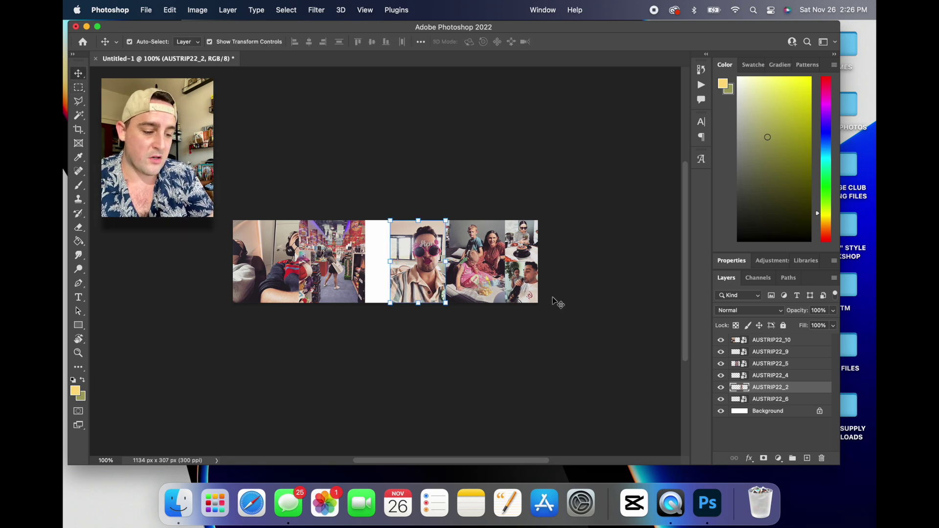
mouse_move(411, 263)
left_mouse_down()
mouse_move(424, 261)
mouse_move(391, 262)
mouse_move(417, 260)
left_mouse_up()
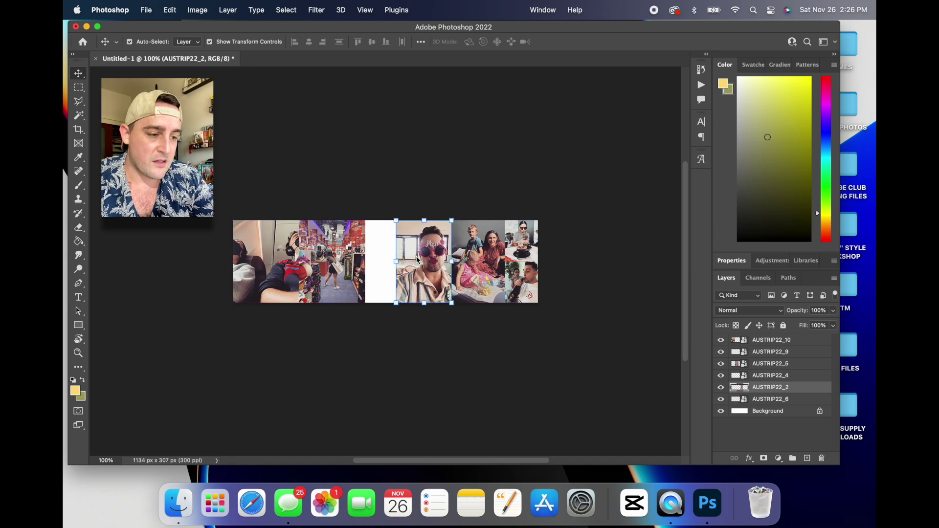
key("m")
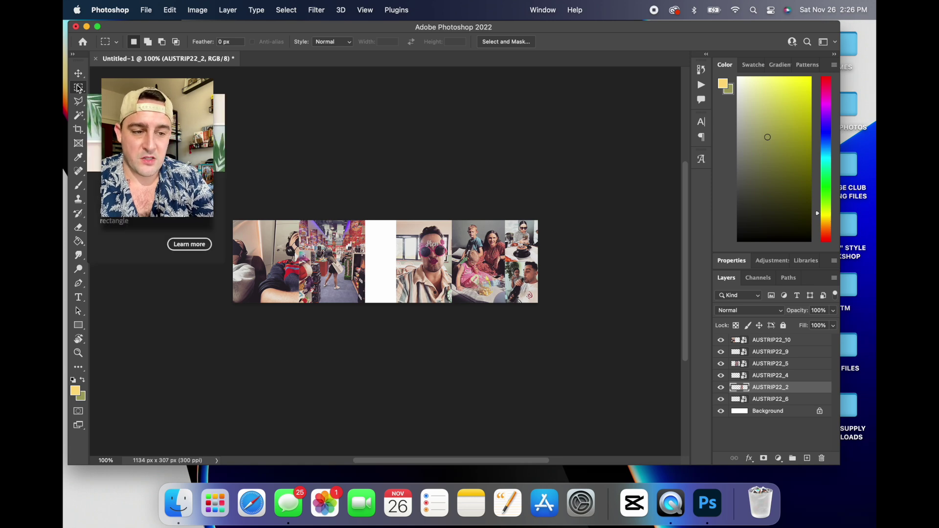
left_click_drag(389, 193, 411, 342)
key("Delete")
key("cmd+d")
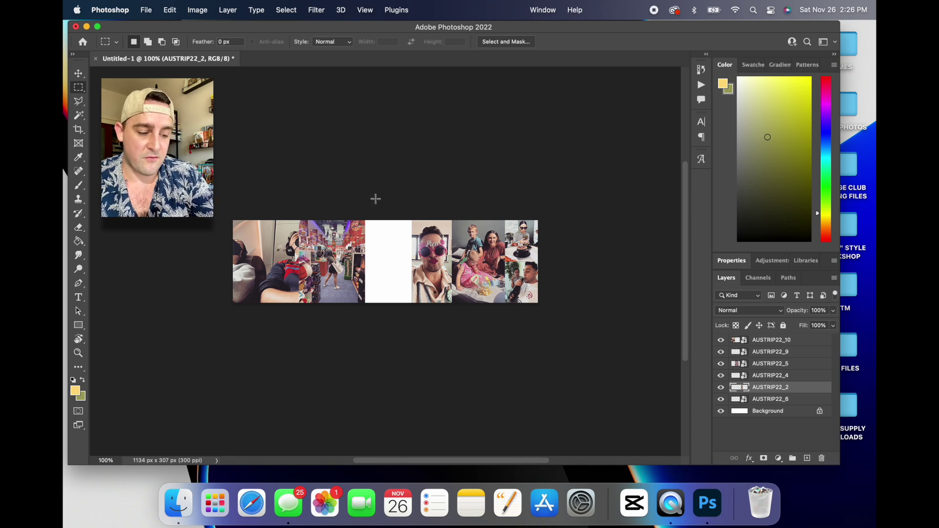
key("v")
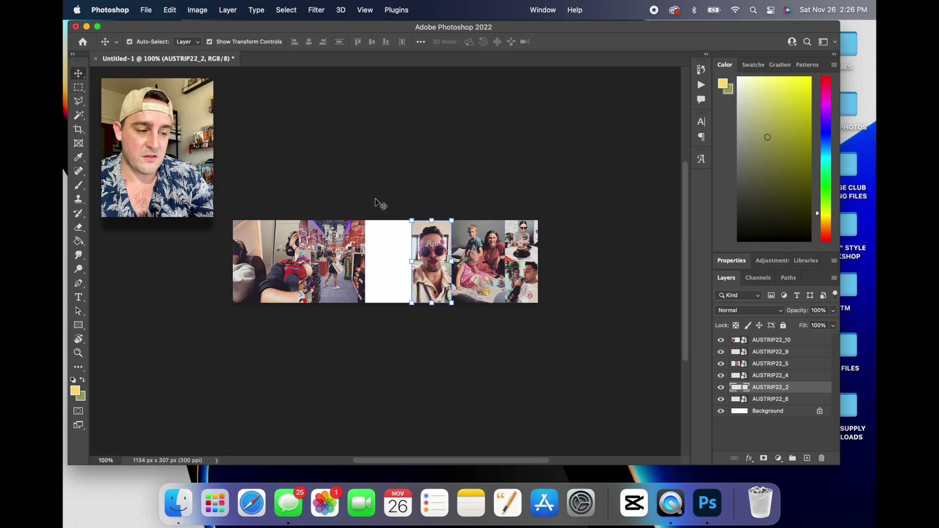
left_click(360, 200)
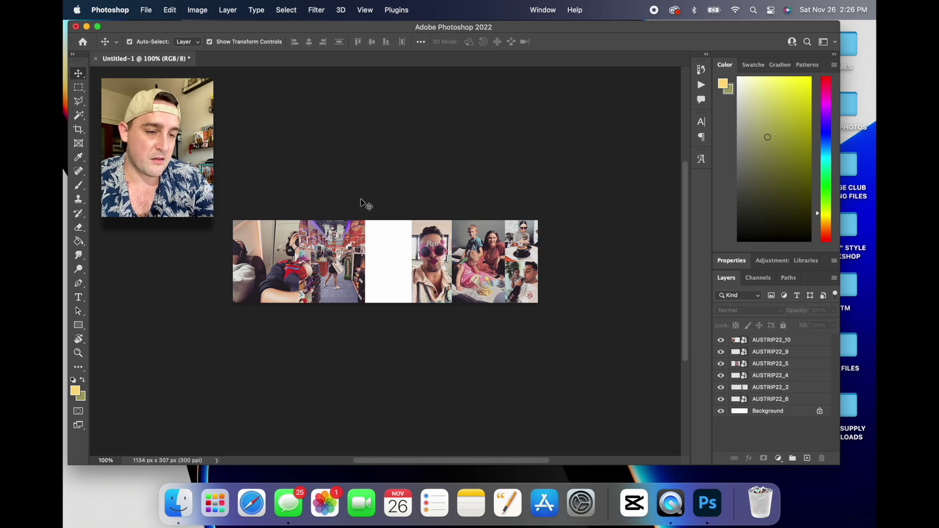
left_click(80, 86)
left_click(81, 72)
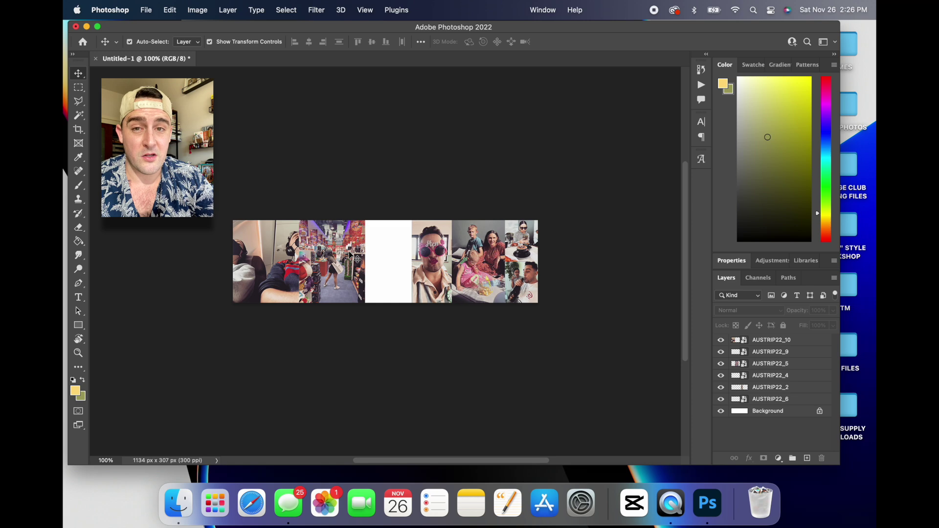
Enlarge AUSTRIP22_5 to about 6.85% scale, centred on the shopper and extending above and below the canvas.
left_click_drag(351, 255, 368, 254)
key("ctrl+t")
left_click_drag(352, 221, 380, 244)
left_click_drag(364, 190, 362, 163)
mouse_move(378, 259)
left_mouse_down()
mouse_move(401, 265)
mouse_move(389, 263)
left_mouse_up()
left_click_drag(441, 168, 424, 182)
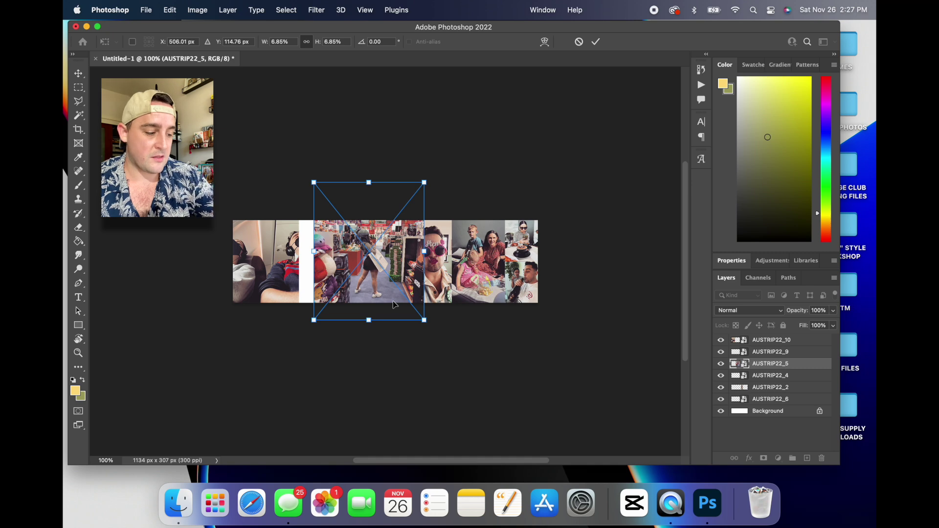
key("Return")
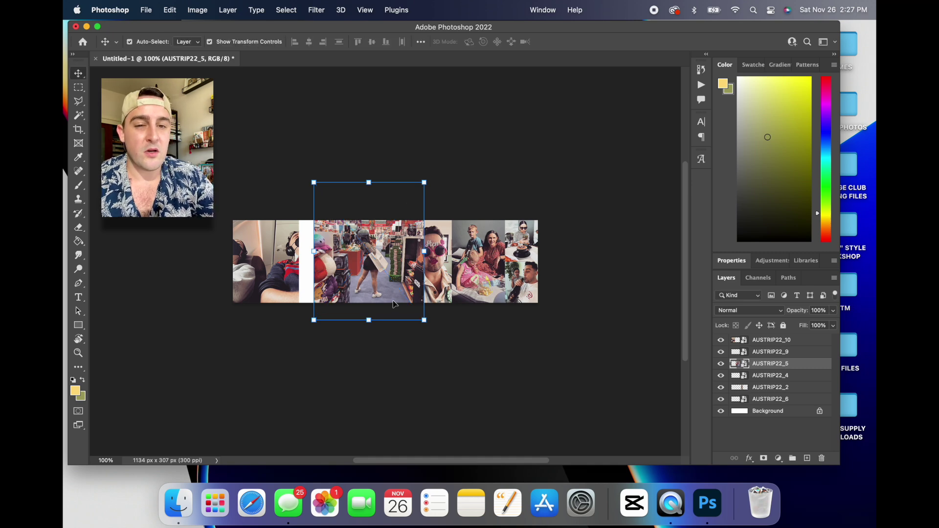
Reorder the AUSTRIP22_5 layer to just above Background and shift that photo right so it tucks behind AUSTRIP22_2.
left_click_drag(386, 270, 360, 257)
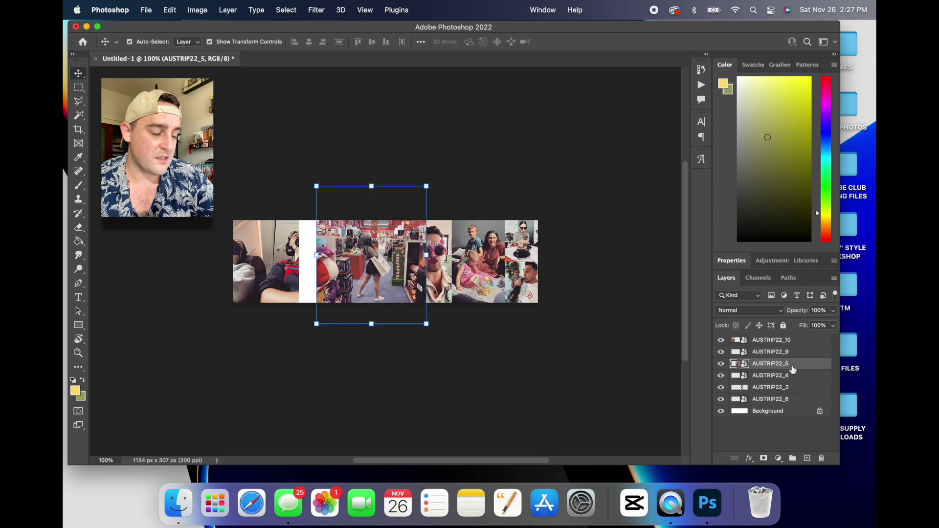
left_click_drag(793, 370, 796, 405)
left_click_drag(384, 268, 392, 263)
left_click(292, 170)
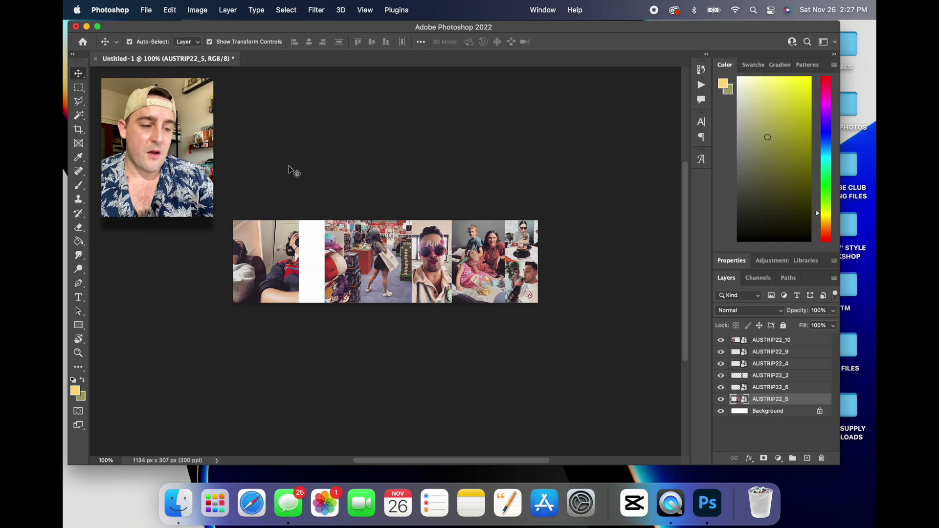
Swap the two left photos, moving AUSTRIP22_10 beside AUSTRIP22_2 and AUSTRIP22_5 to the canvas's left edge.
mouse_move(298, 250)
left_mouse_down()
mouse_move(306, 252)
mouse_move(289, 253)
mouse_move(296, 255)
left_mouse_up()
left_click(304, 177)
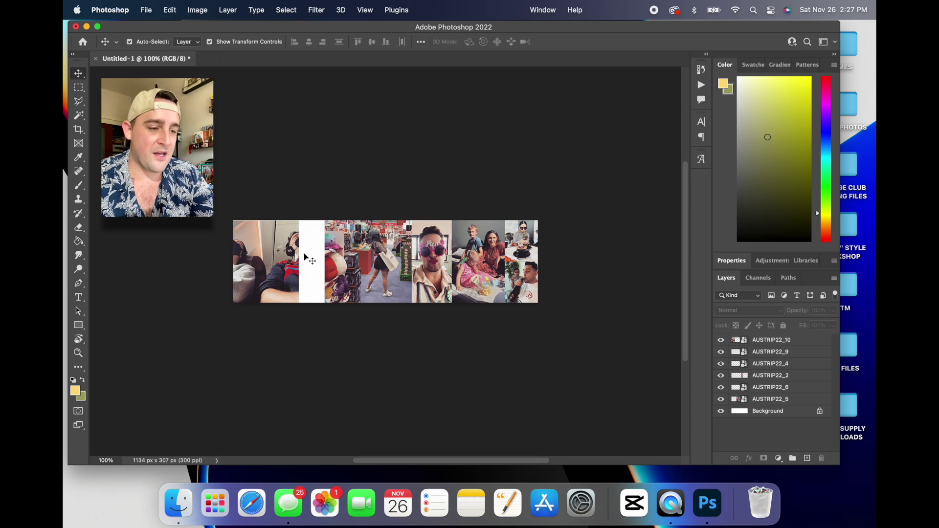
left_click_drag(273, 256, 386, 255)
left_click_drag(304, 254, 237, 253)
left_click_drag(346, 250, 345, 253)
key("Return")
left_click(407, 202)
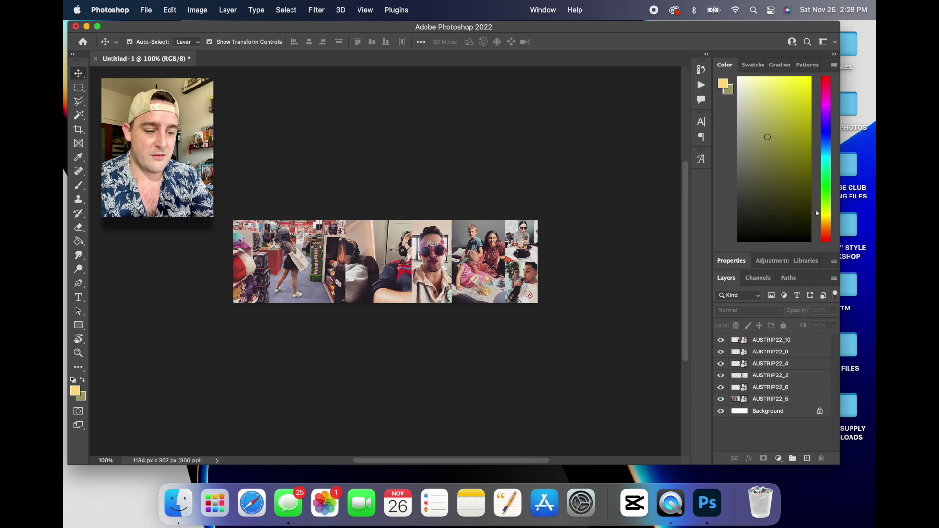
Place AUSTRIP22_1 from the AUS 22 PHOTOS folder at 4.52% scale between AUSTRIP22_5 and AUSTRIP22_2, covering AUSTRIP22_10.
left_click(191, 507)
left_click(608, 75)
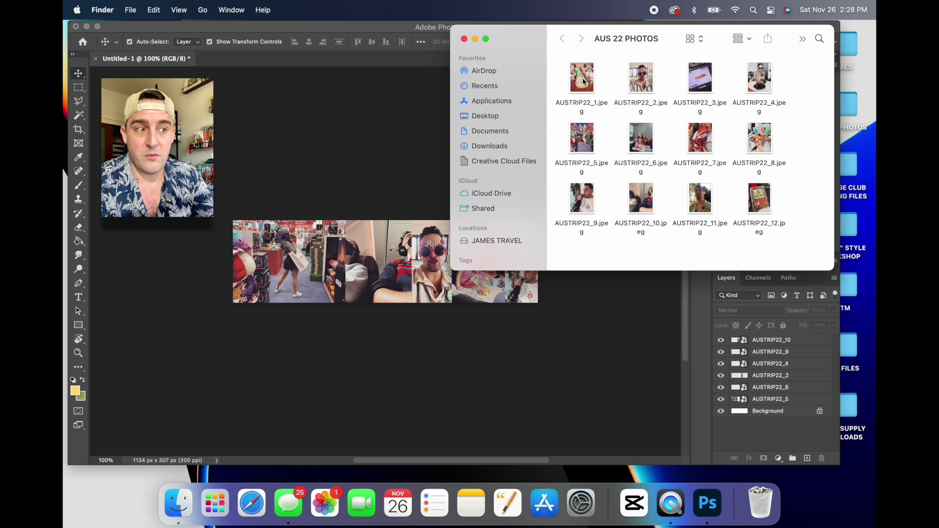
left_click_drag(584, 82, 283, 272)
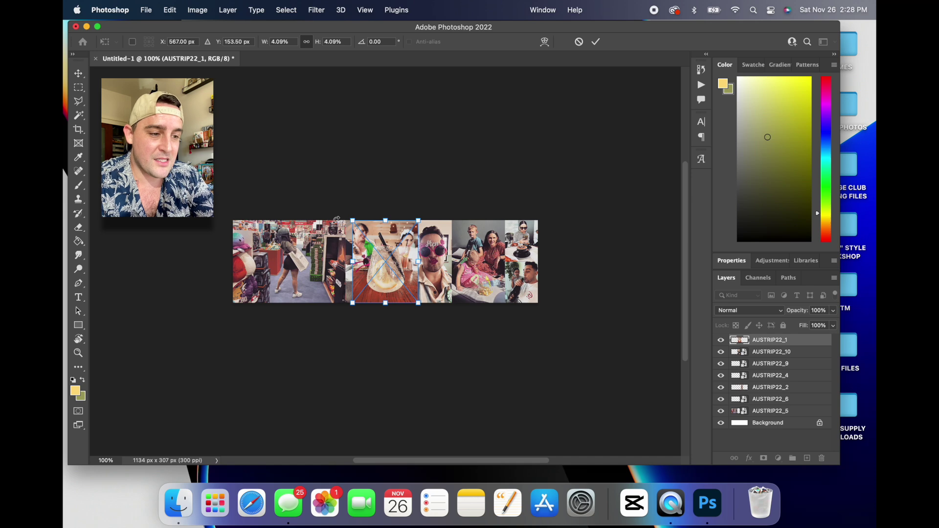
left_click_drag(386, 217, 386, 208)
left_click_drag(391, 245, 383, 247)
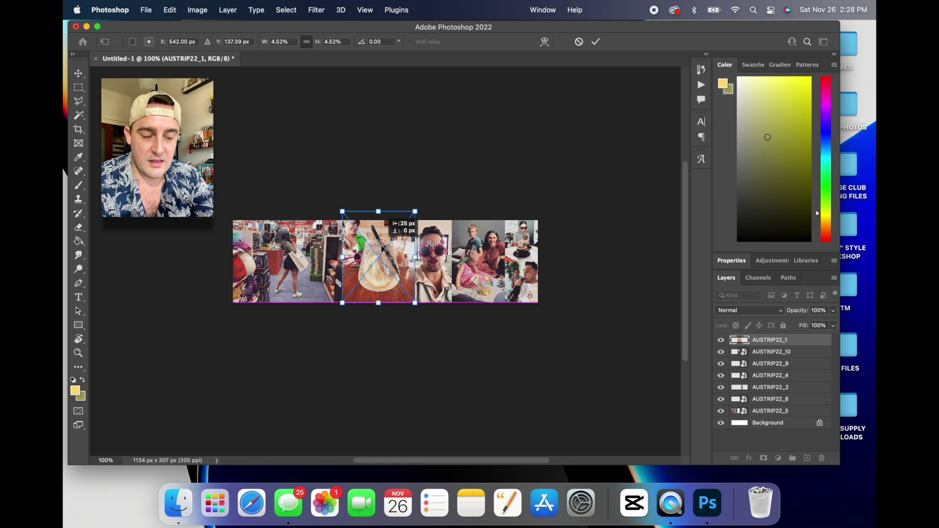
left_click_drag(382, 248, 383, 248)
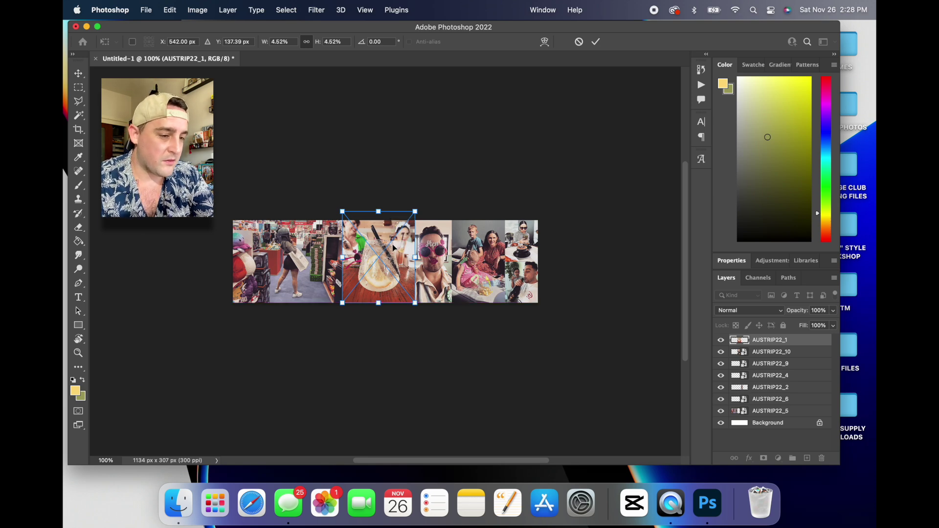
key("Return")
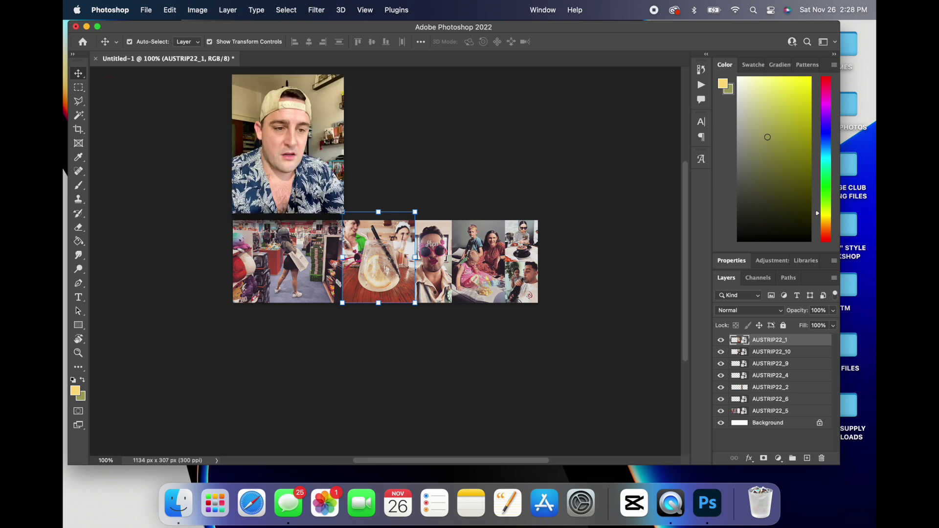
Select only the drink and straw in AUSTRIP22_1 with the Object Selection tool and copy the selection.
left_click(80, 116)
right_click(80, 117)
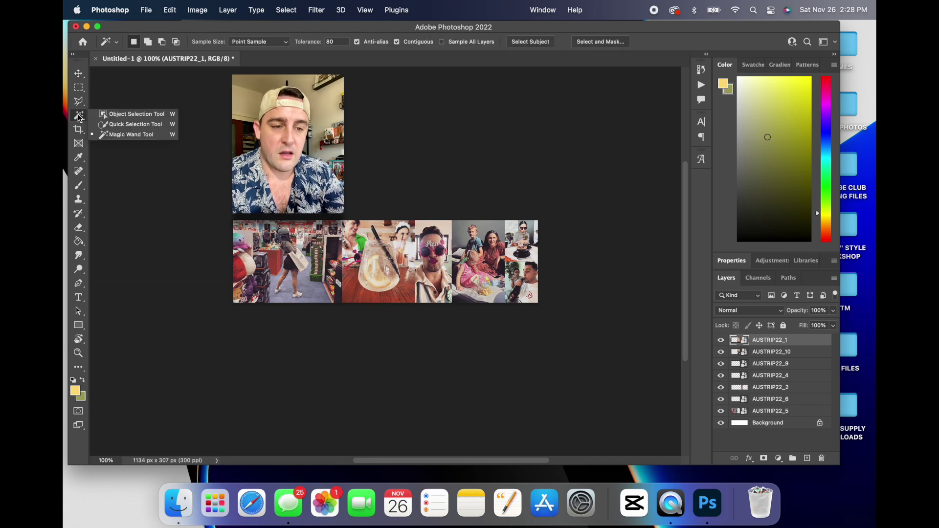
left_click(109, 116)
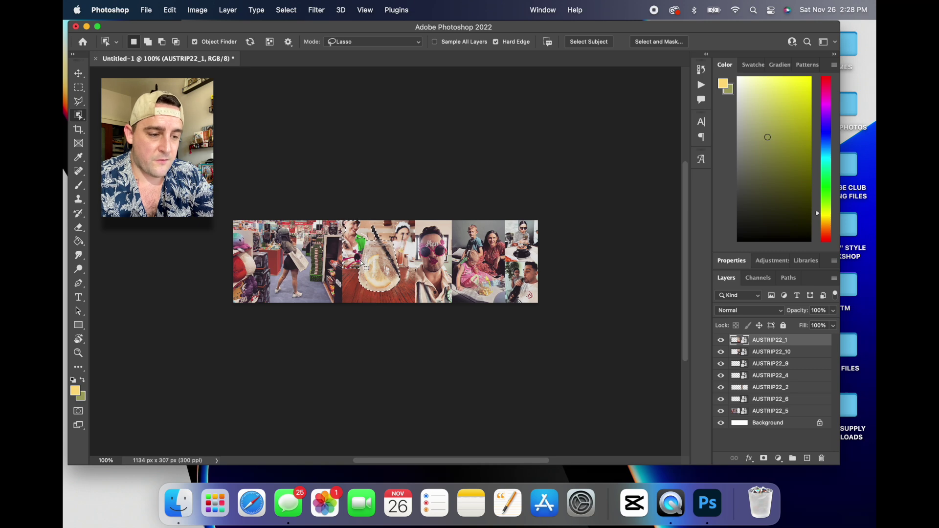
key("alt")
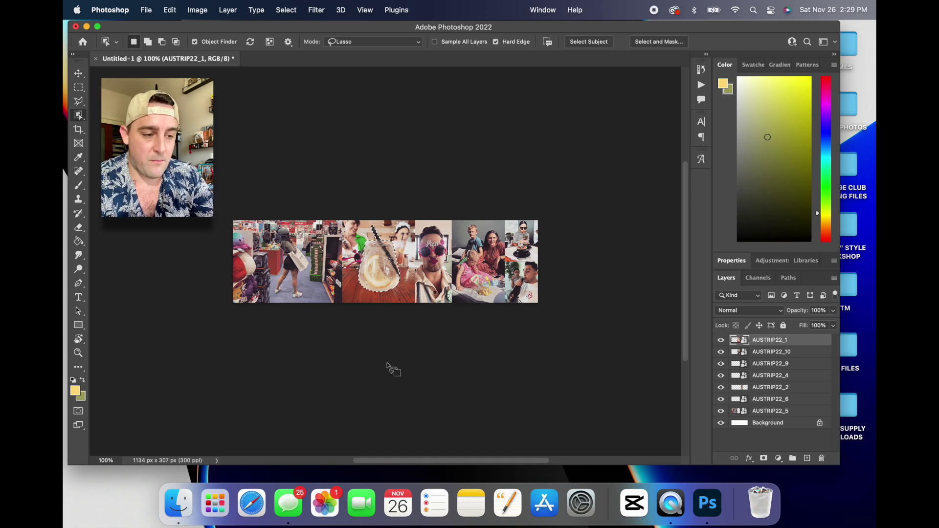
left_click(152, 4)
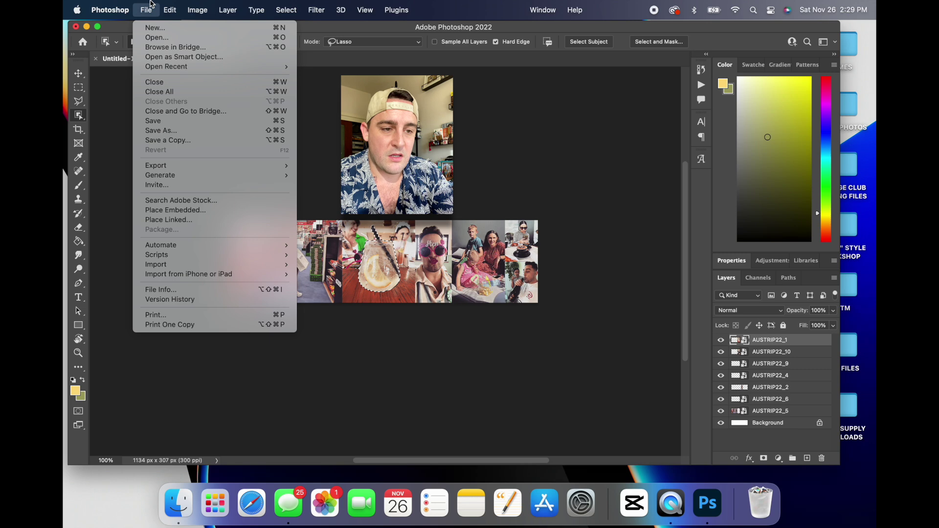
mouse_move(171, 4)
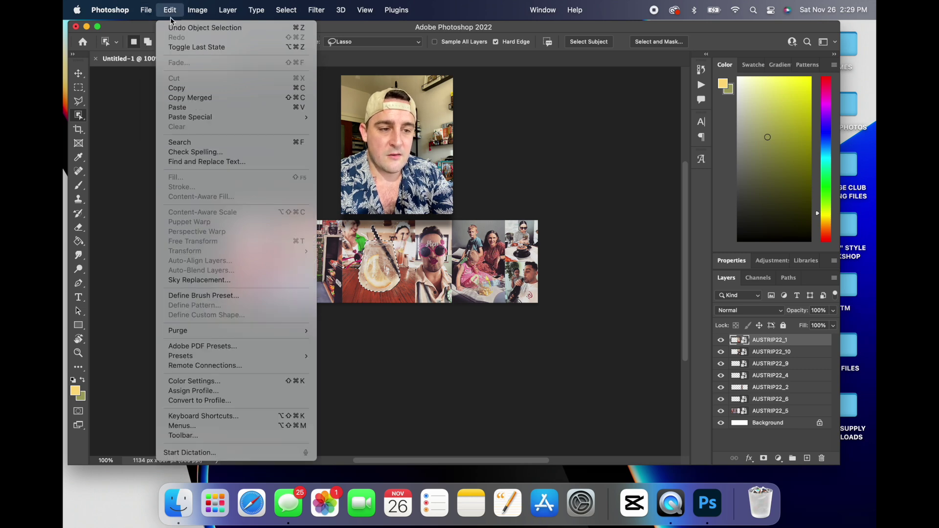
left_click(181, 87)
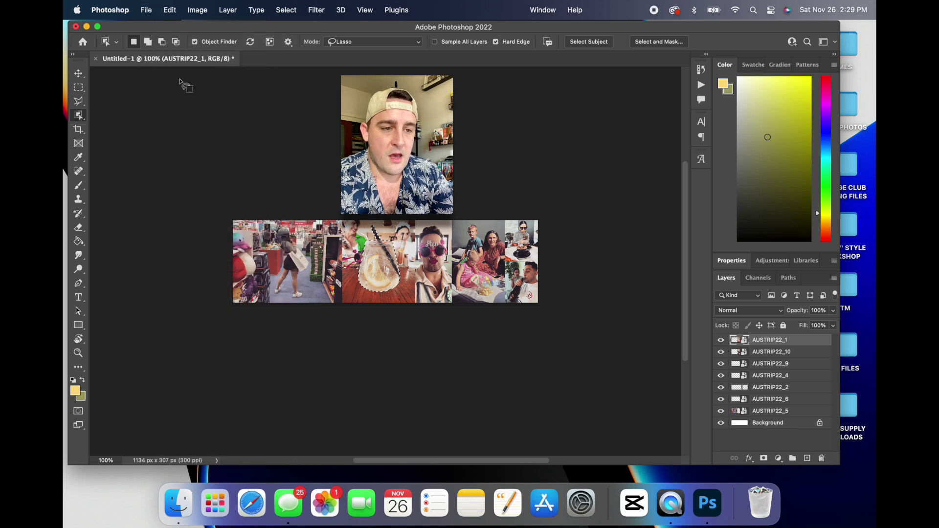
Paste the copied drink as its own layer, move it over AUSTRIP22_2, and delete the AUSTRIP22_1 photo.
left_click(170, 10)
left_click(181, 107)
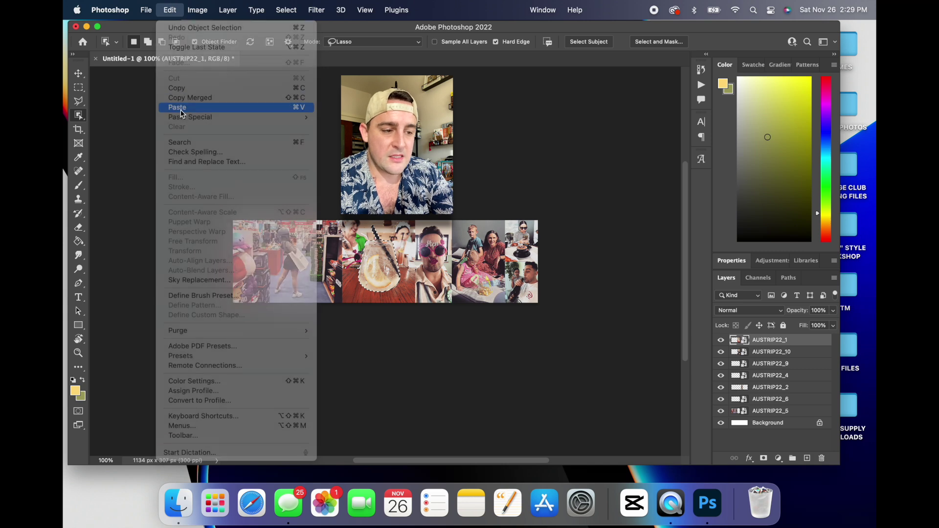
left_click(78, 73)
left_click_drag(373, 265, 414, 247)
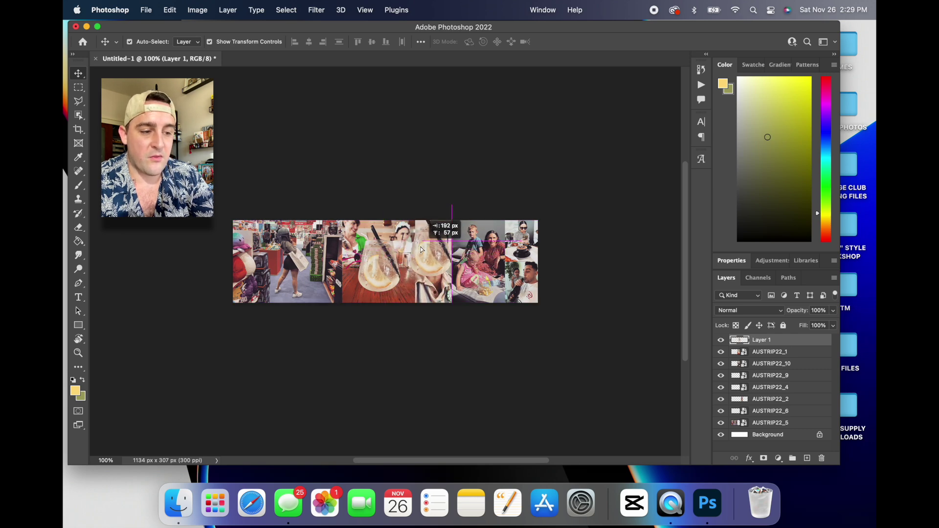
key("Delete")
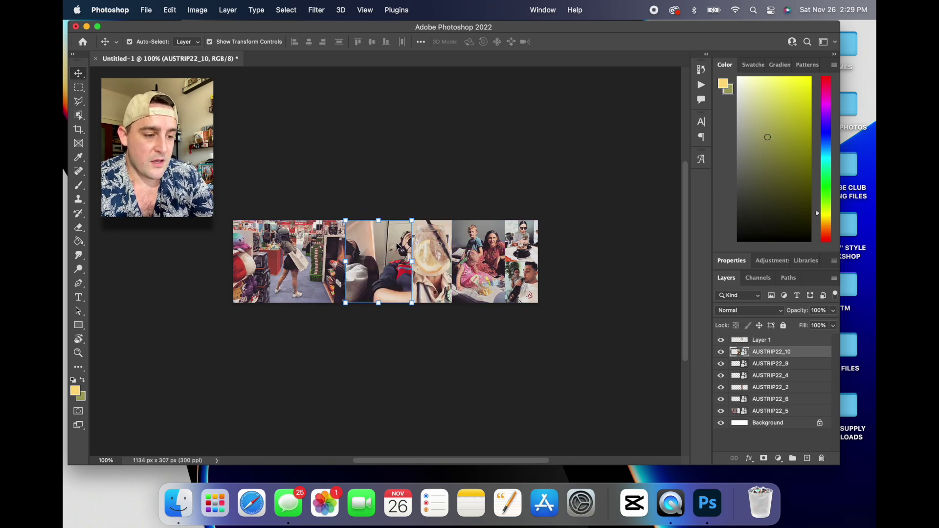
Reposition the cut-out drink between AUSTRIP22_10 and AUSTRIP22_2 and trim its stray top and left edges with rectangular selections.
left_click_drag(433, 252, 400, 271)
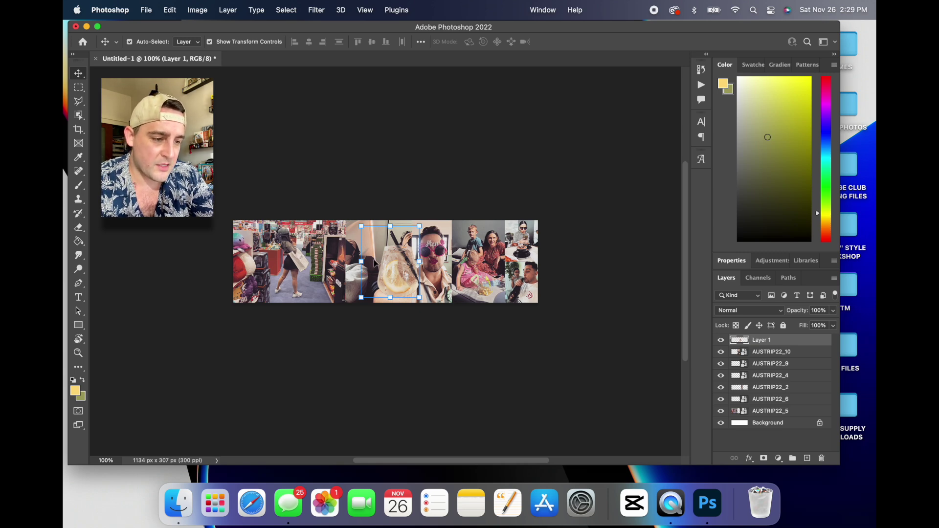
key("m")
left_click_drag(325, 220, 455, 232)
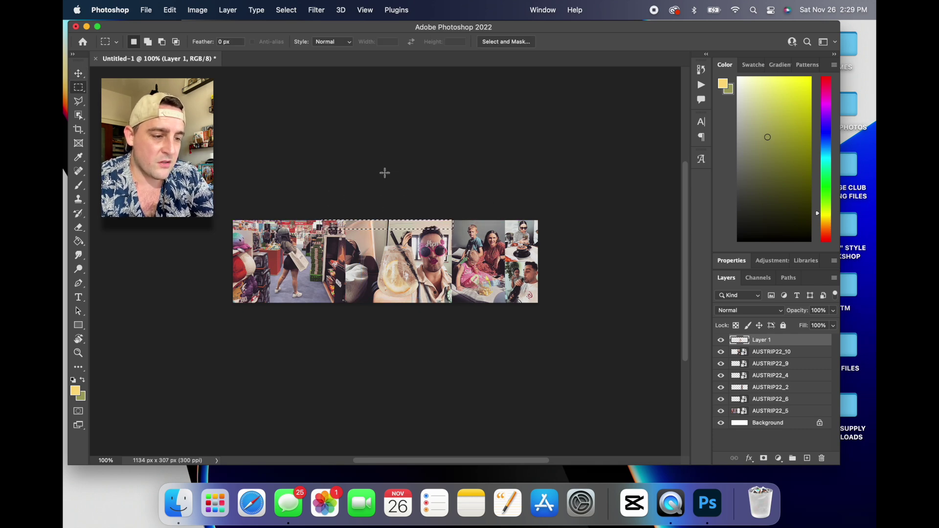
left_click_drag(329, 174, 376, 359)
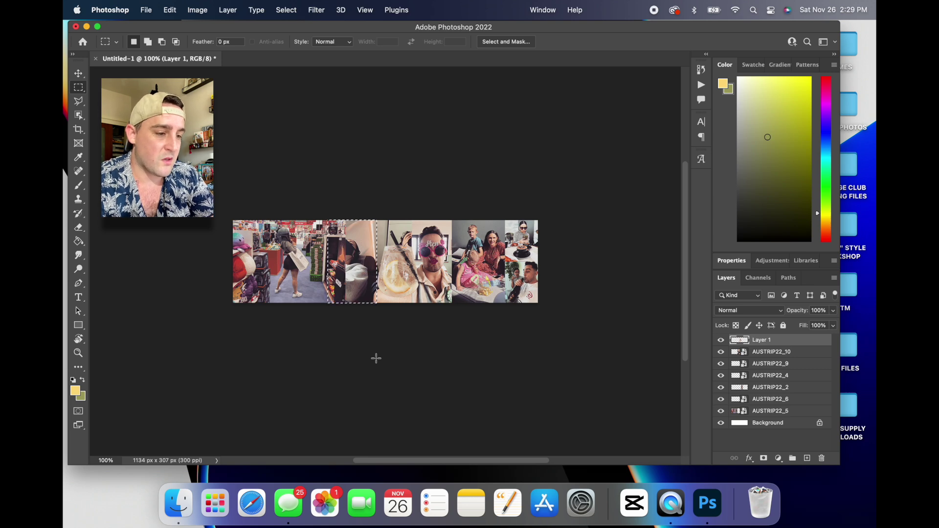
left_click(415, 161)
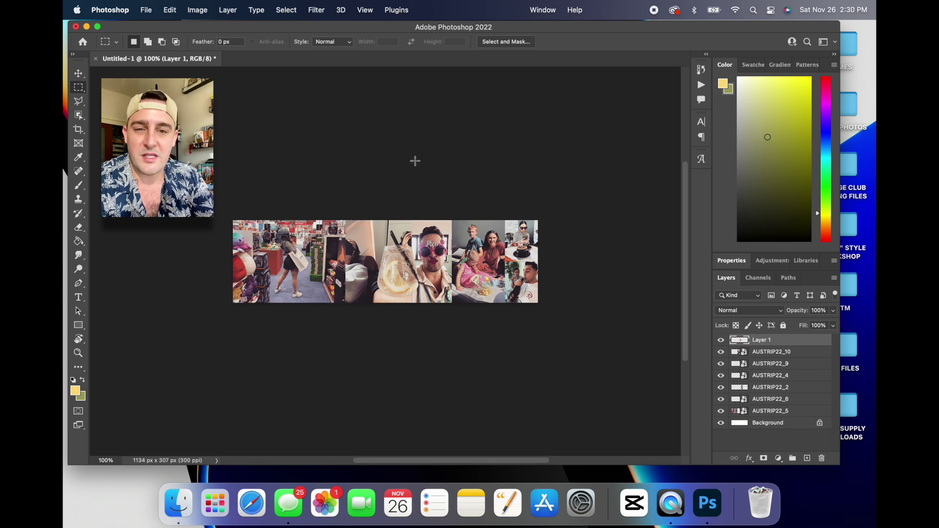
left_click(83, 231)
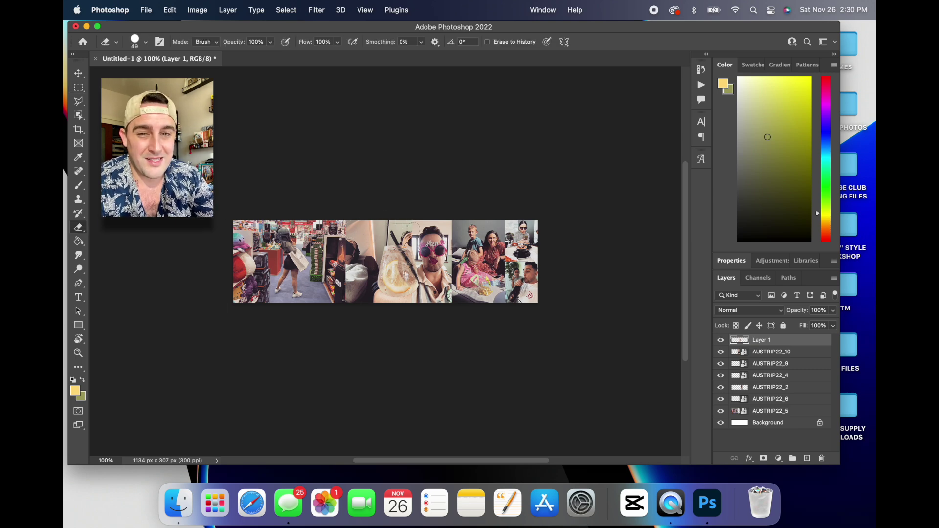
Move the cut-out drink left so it sits over the middle of the AUSTRIP22_10 photo.
key("v")
left_click_drag(399, 265, 377, 259)
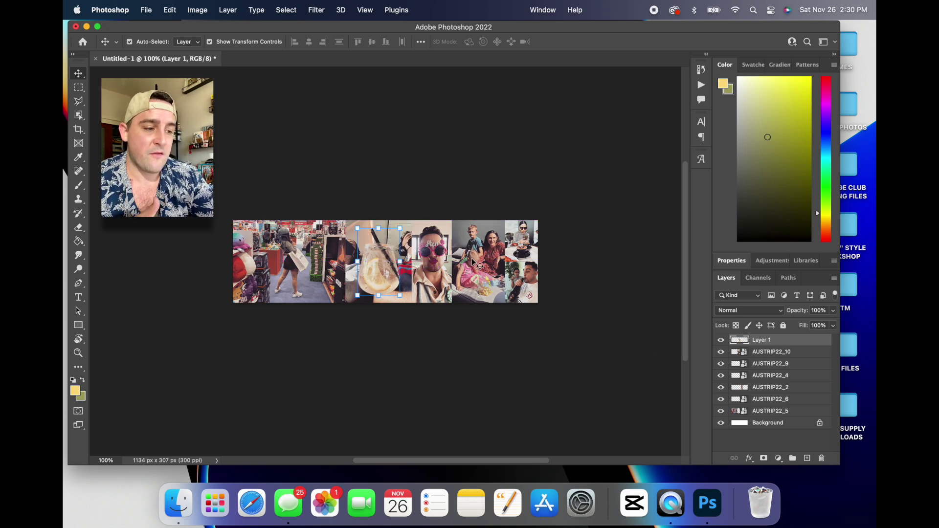
mouse_move(385, 257)
left_mouse_down()
mouse_move(476, 230)
mouse_move(515, 263)
mouse_move(387, 260)
left_mouse_up()
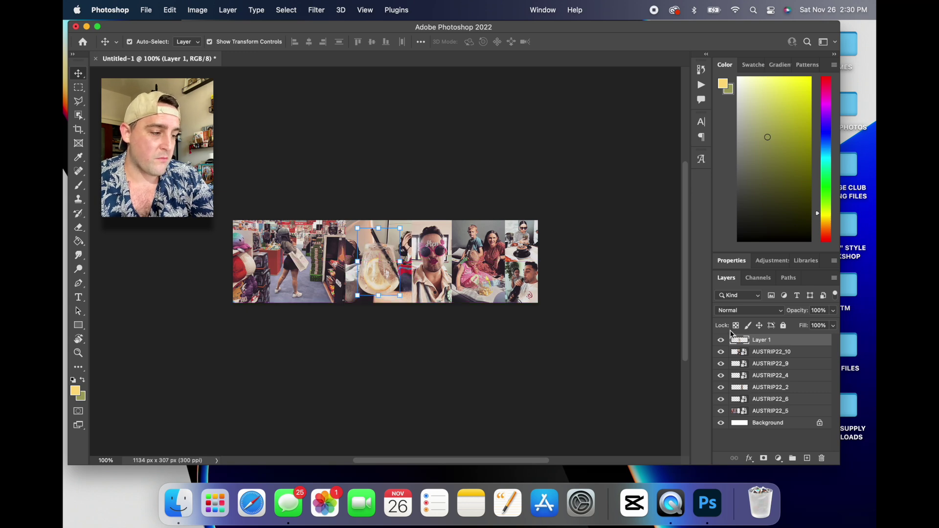
Add a Drop Shadow layer style to the drink's Layer 1 and set its opacity to 72%.
double_click(786, 344)
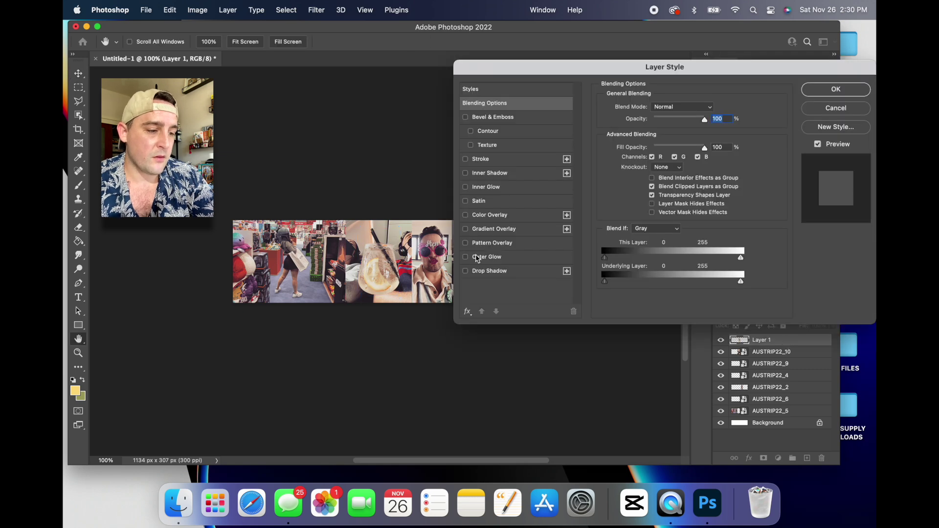
left_click(465, 272)
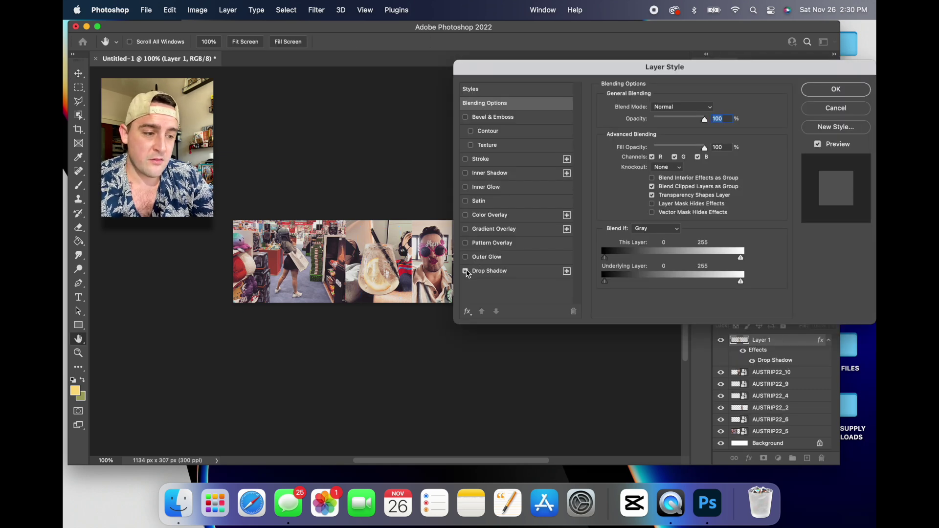
left_click_drag(730, 67, 729, 46)
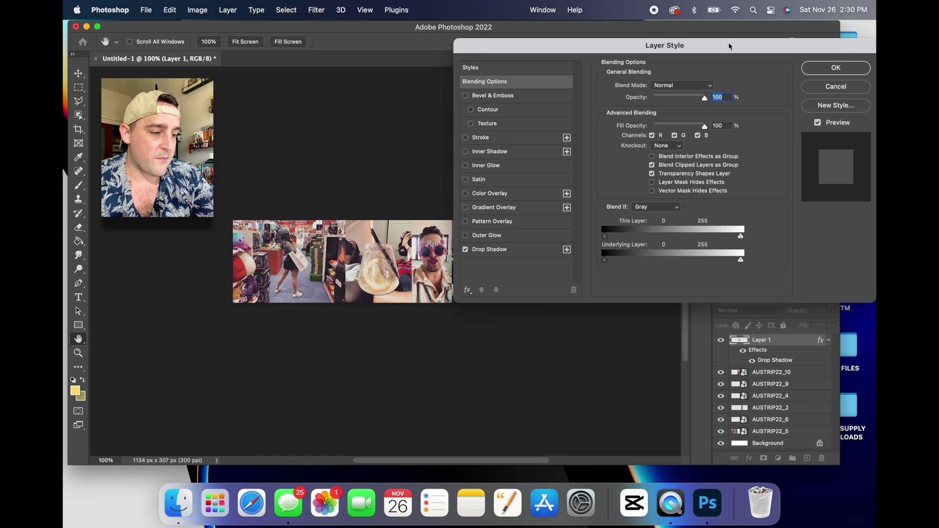
left_click(512, 250)
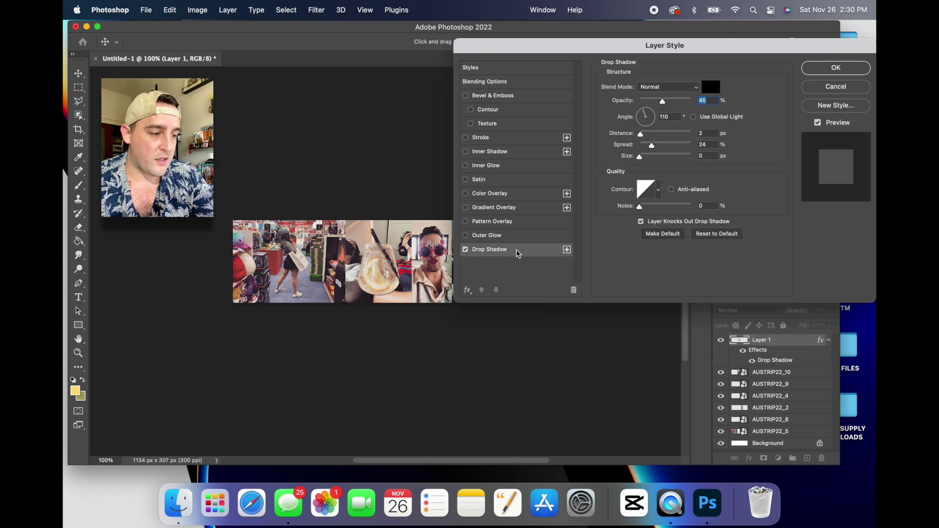
mouse_move(663, 101)
left_mouse_down()
mouse_move(654, 103)
mouse_move(719, 104)
mouse_move(676, 103)
left_mouse_up()
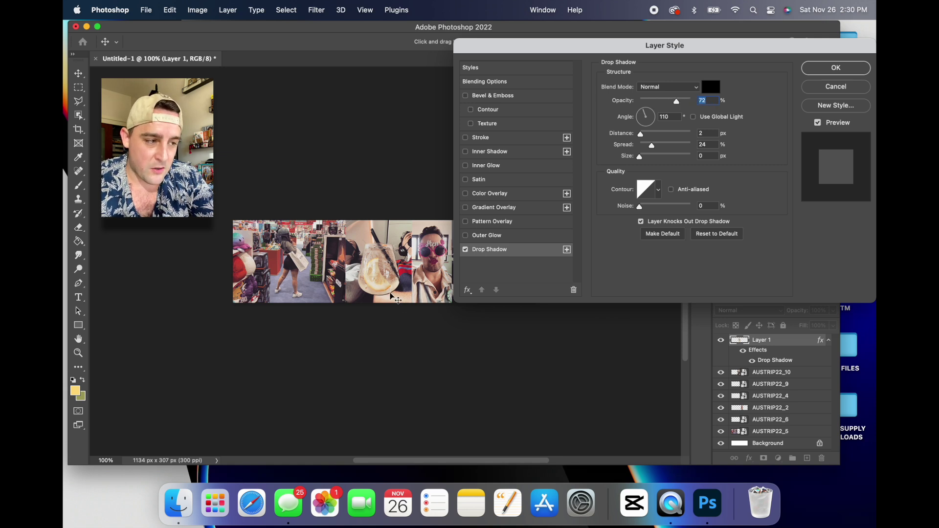
Set the drop shadow's size to 43 px, spread to 51%, distance to 24 px and angle to 118°.
left_click_drag(639, 157, 669, 146)
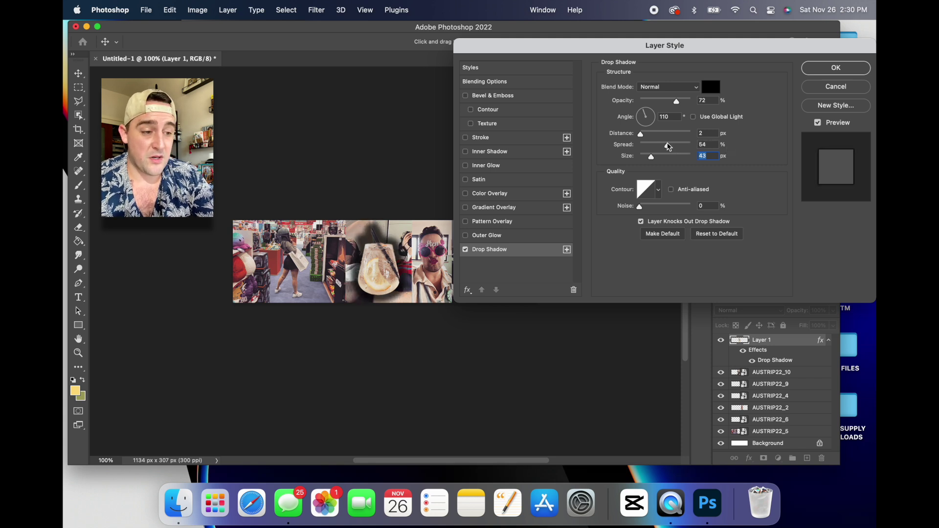
left_click(667, 146)
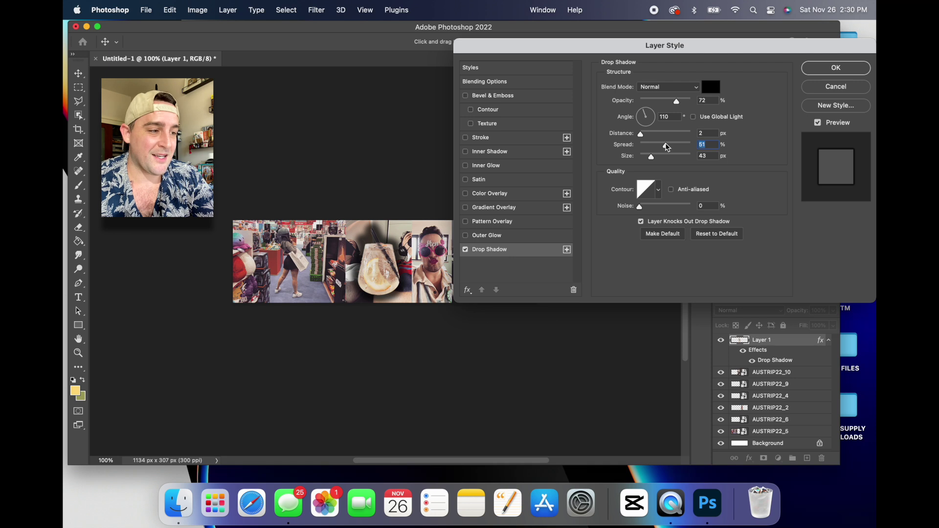
left_click_drag(651, 136, 643, 114)
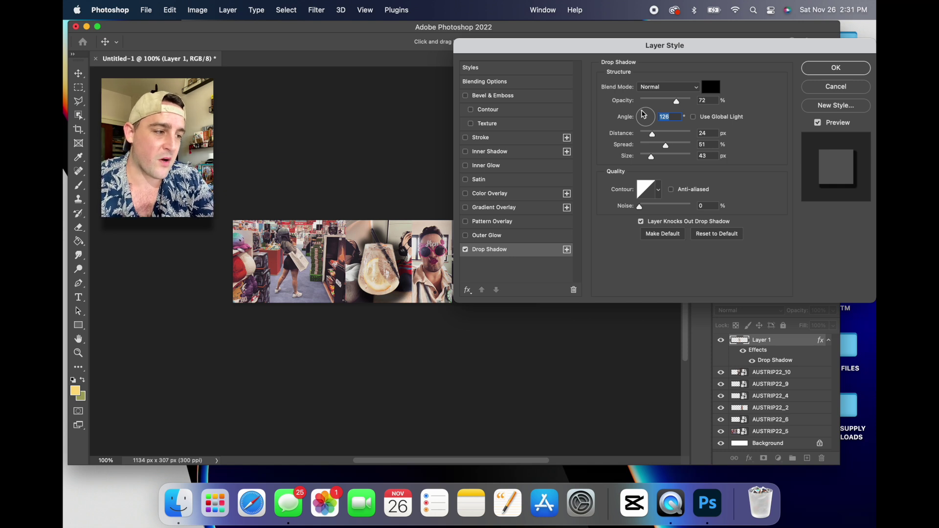
left_click_drag(643, 114, 643, 114)
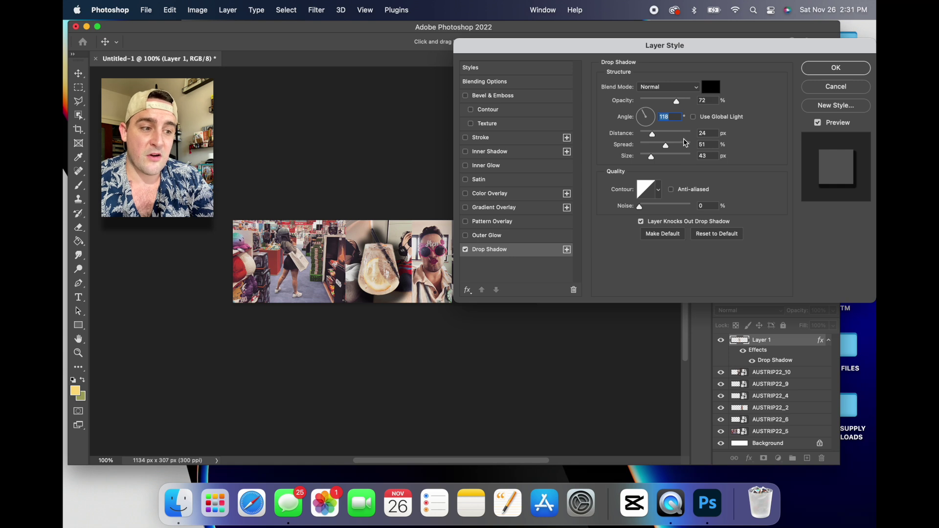
Reduce the drop shadow's opacity to 44% and look through its blend mode options.
left_click(649, 102)
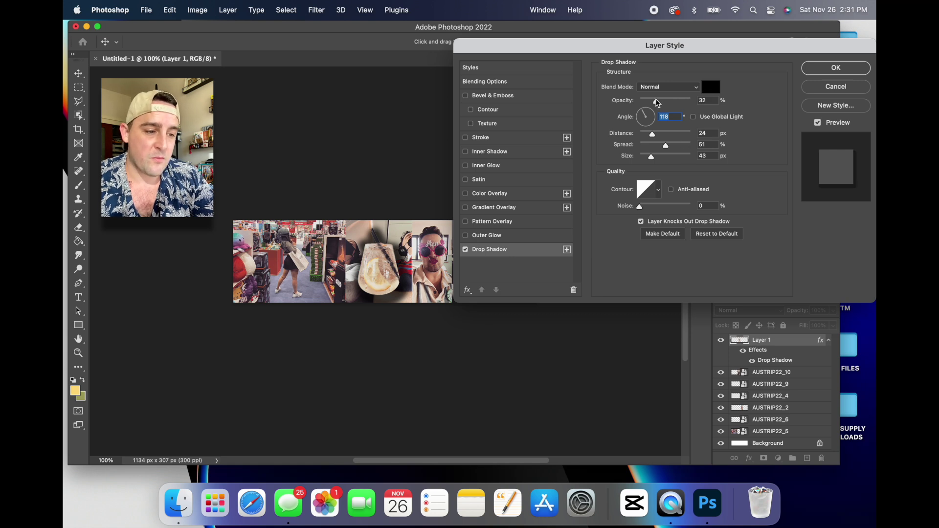
mouse_move(648, 101)
left_mouse_down()
mouse_move(713, 100)
mouse_move(648, 103)
mouse_move(663, 100)
left_mouse_up()
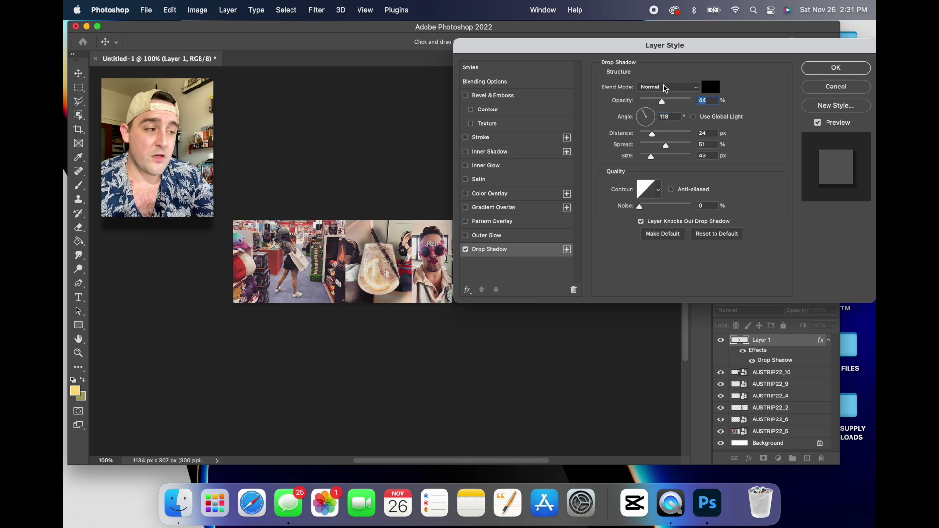
left_click(666, 89)
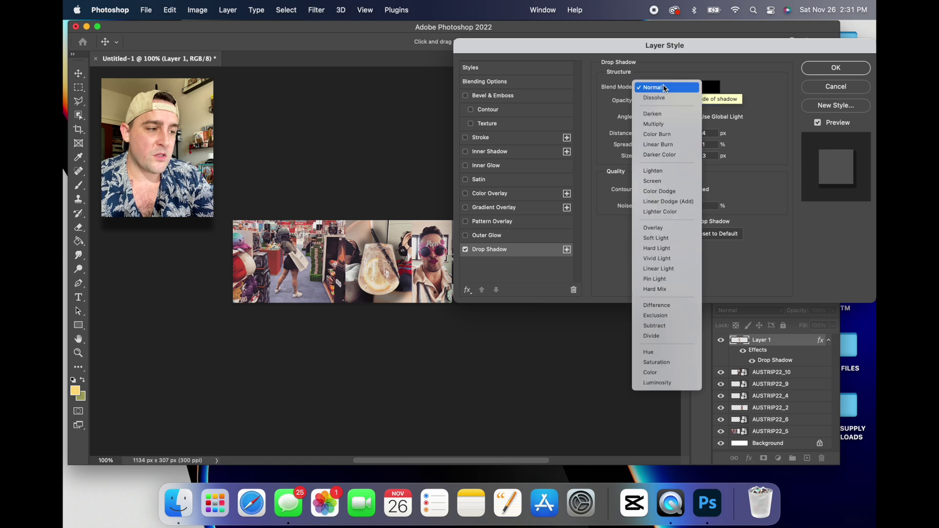
left_click(665, 88)
left_click(665, 89)
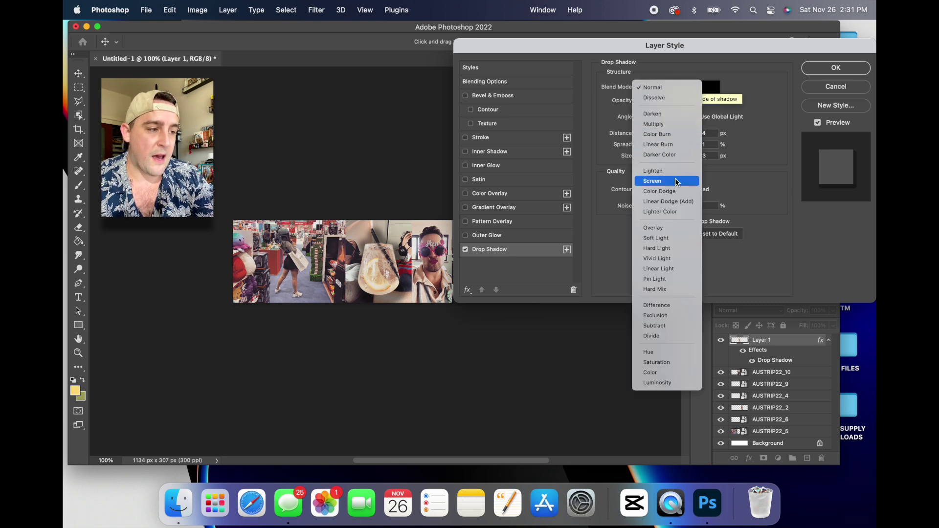
left_click(672, 88)
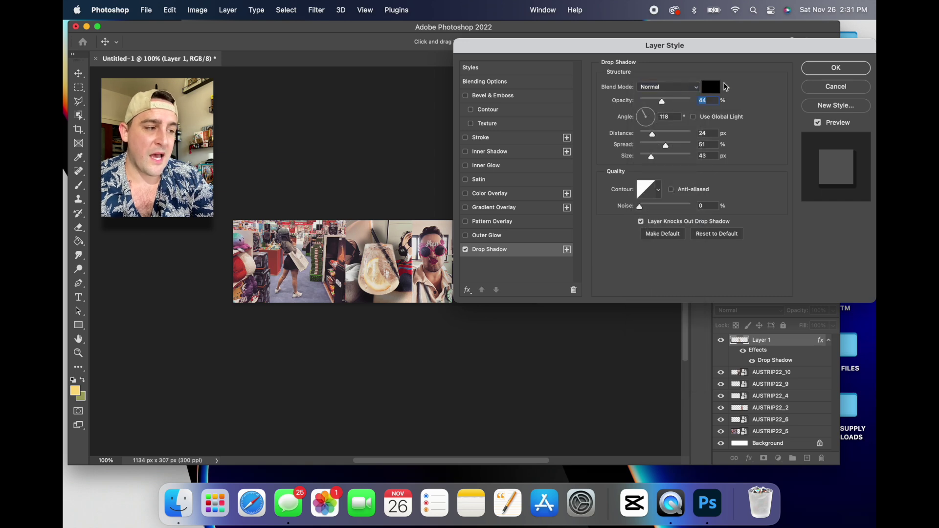
Change the drop shadow's colour to a vivid violet-blue and set its opacity to 66%.
left_click(717, 88)
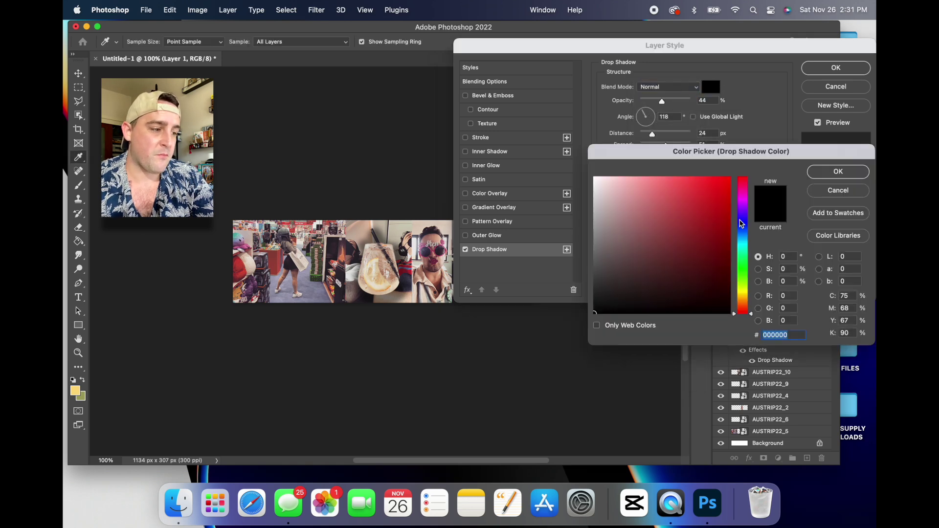
left_click(742, 216)
left_click(715, 198)
left_click(841, 174)
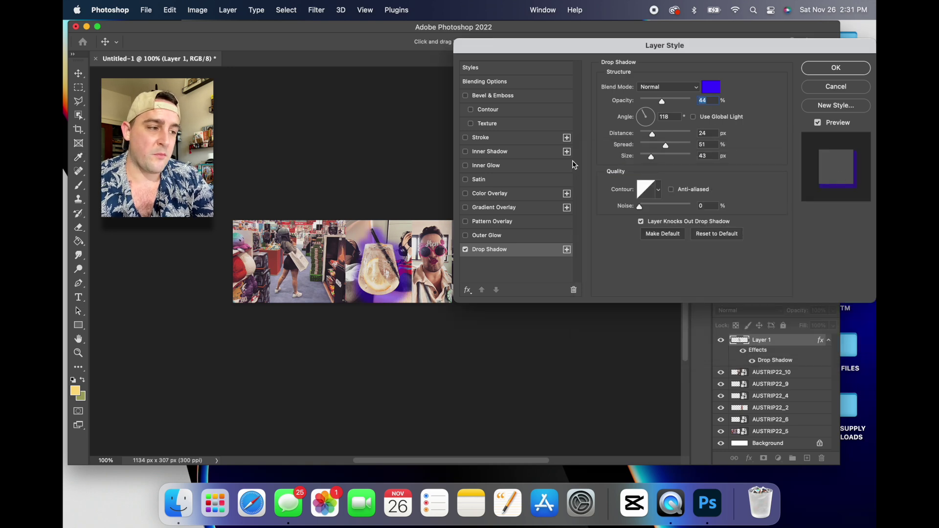
left_click_drag(671, 101, 675, 100)
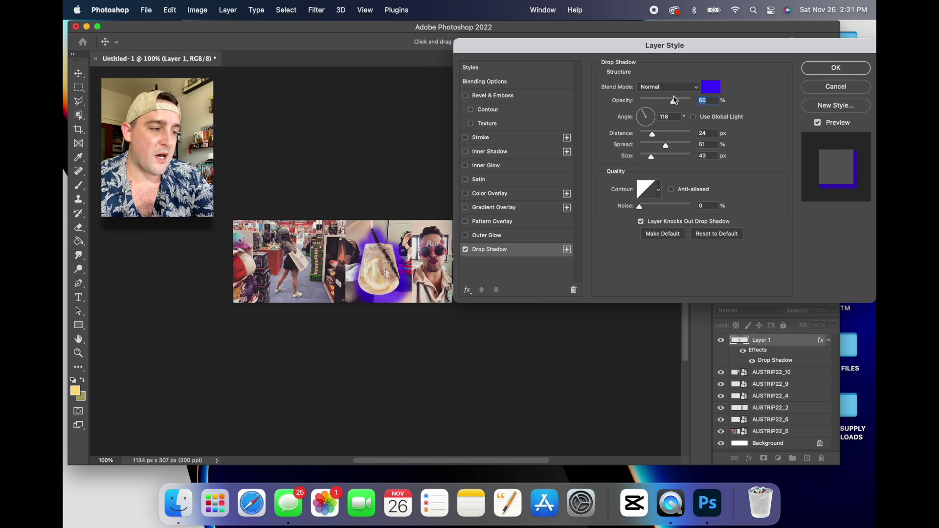
Try Multiply, Linear Burn, Vivid Light and Saturation as the drop shadow's blend mode.
left_click(679, 88)
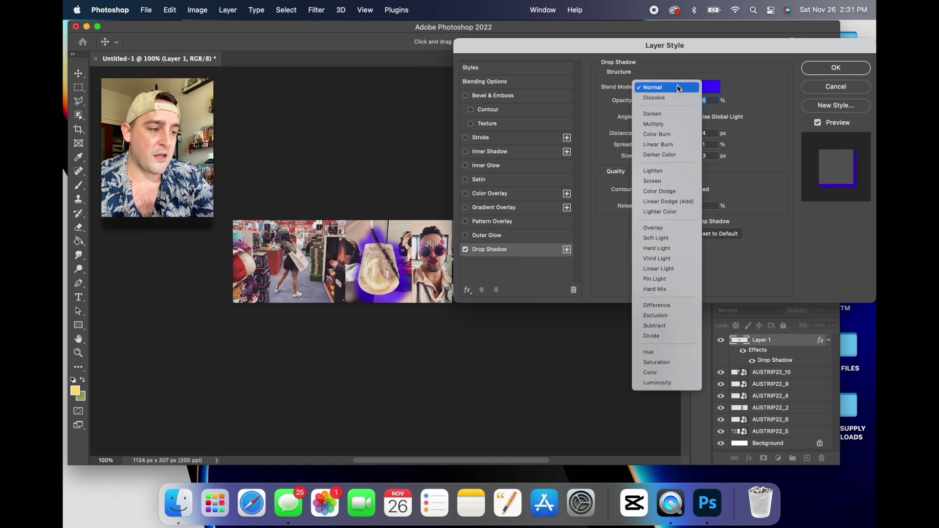
left_click(679, 125)
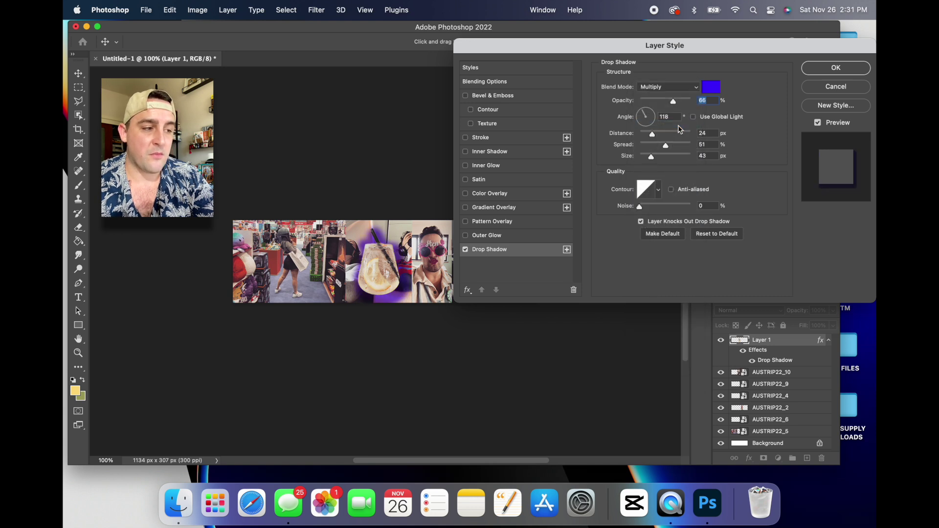
left_click(672, 92)
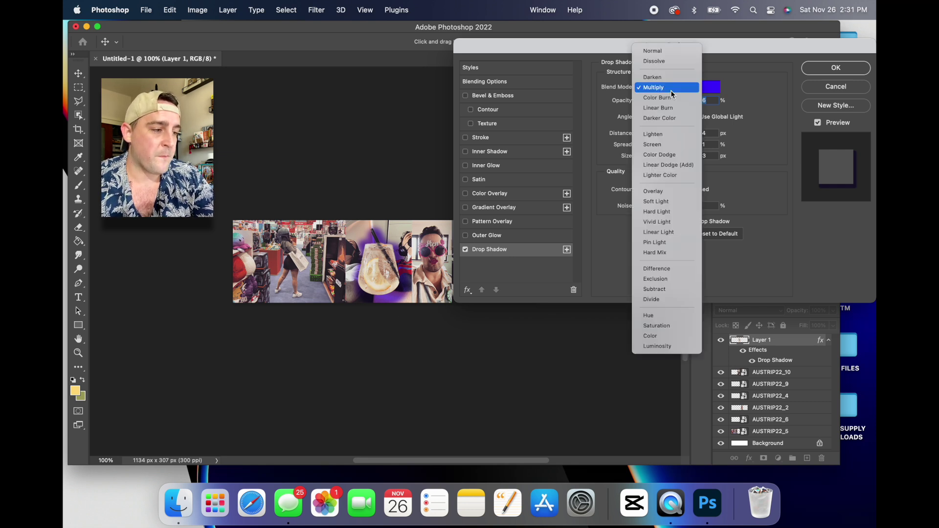
left_click(671, 108)
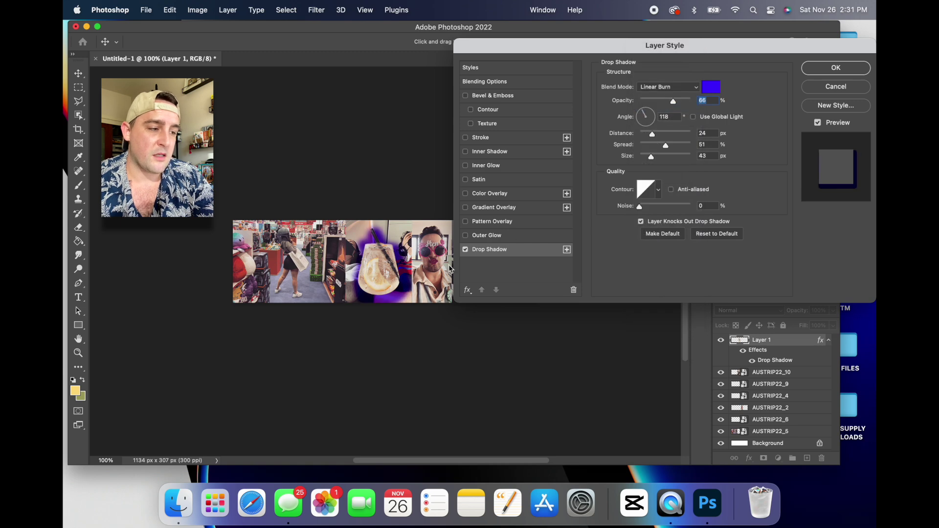
left_click(688, 88)
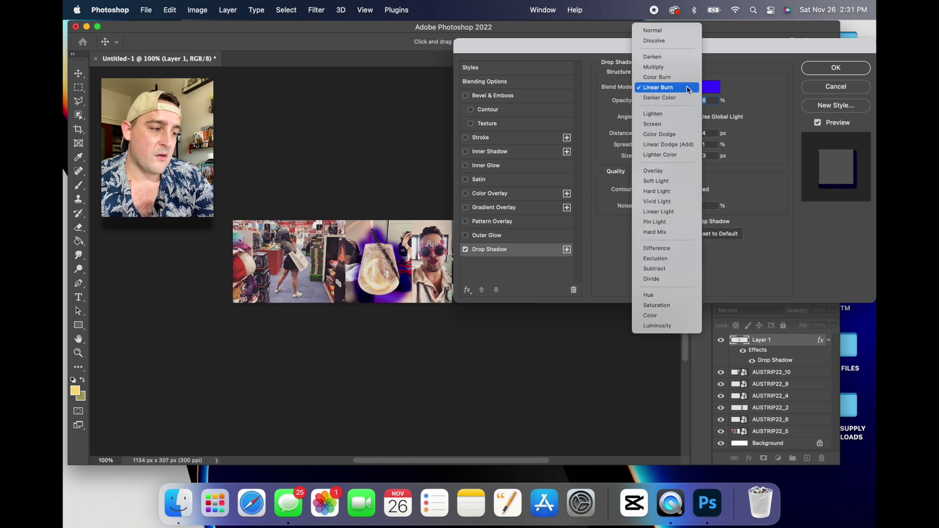
left_click(668, 201)
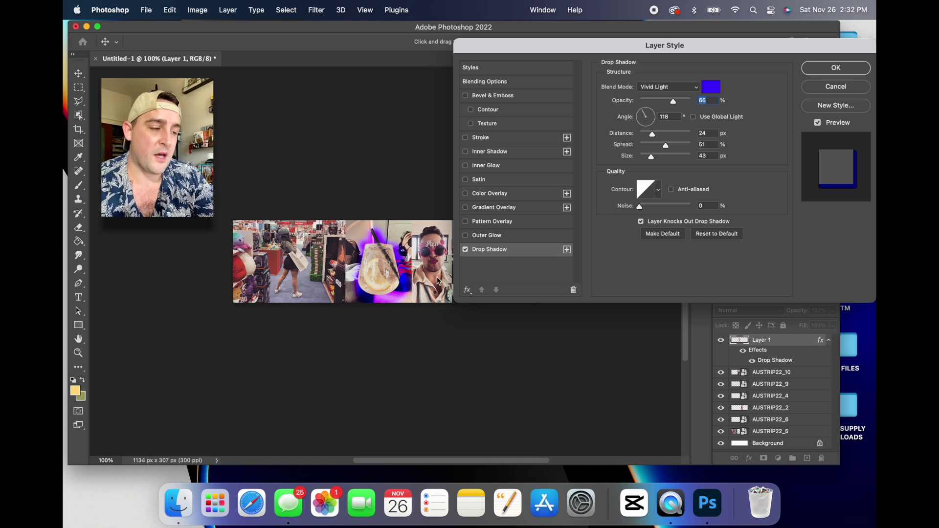
left_click(670, 86)
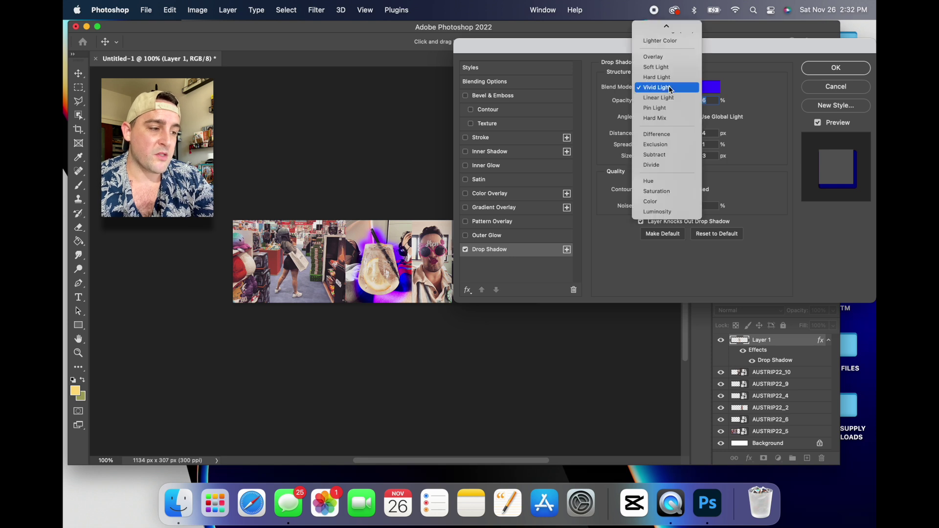
left_click(672, 191)
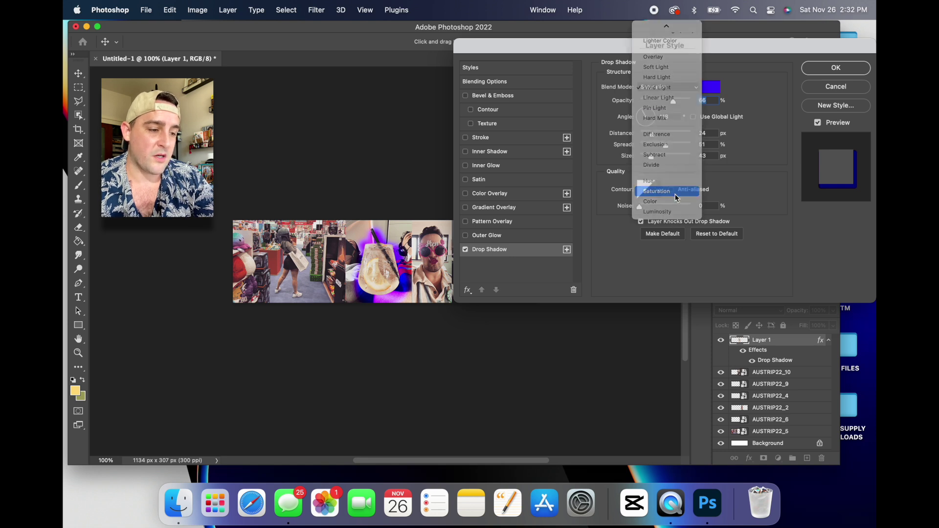
Set the drop shadow's blend mode to Color and change its colour to black.
left_click(687, 87)
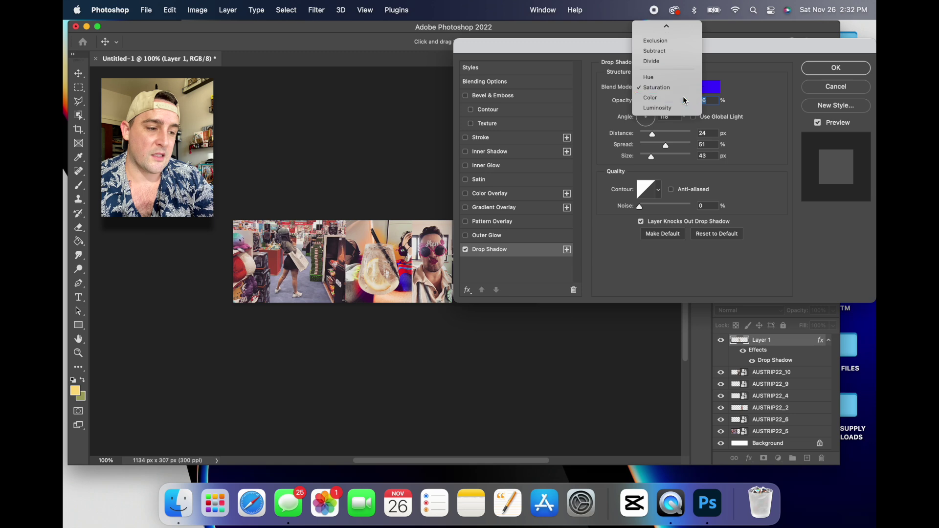
left_click(686, 98)
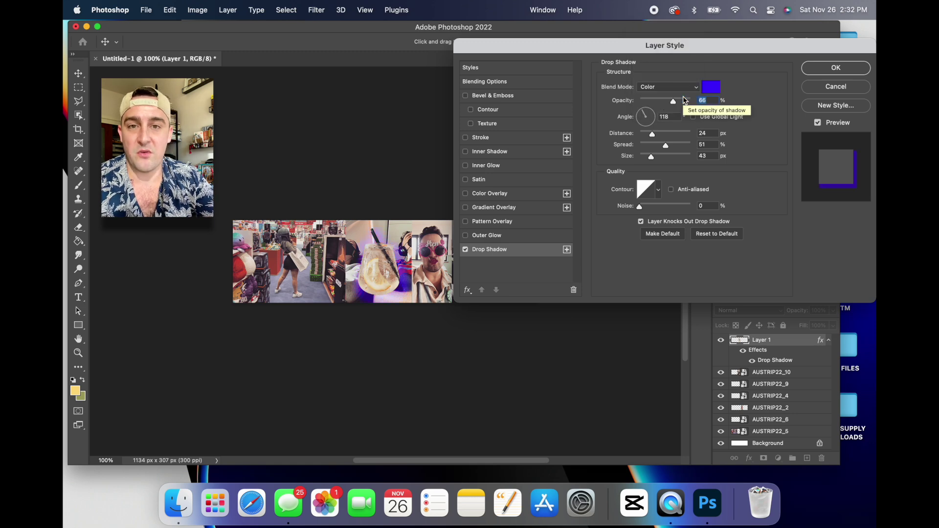
left_click(711, 87)
left_click_drag(707, 196, 791, 374)
left_click(830, 172)
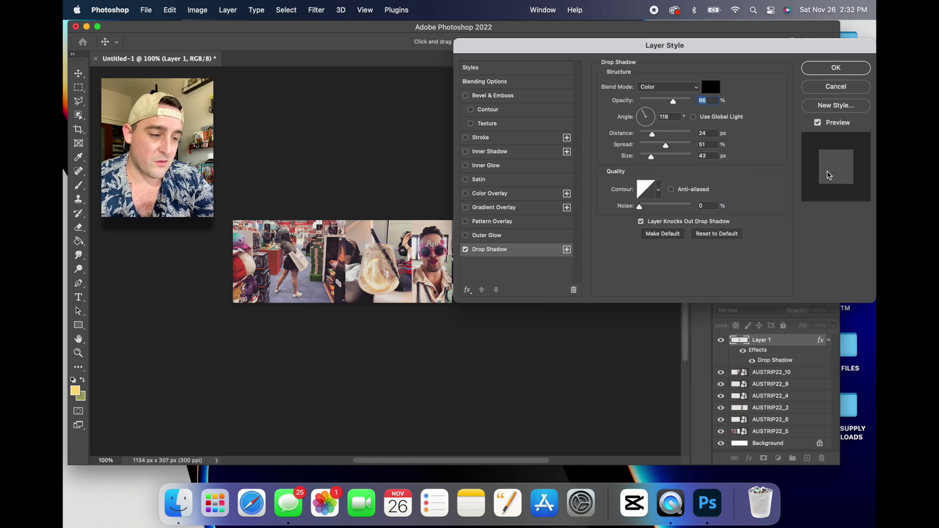
Set the drop shadow's opacity to 76%, its size to 7 px and its blend mode to Normal.
left_click_drag(674, 100, 680, 100)
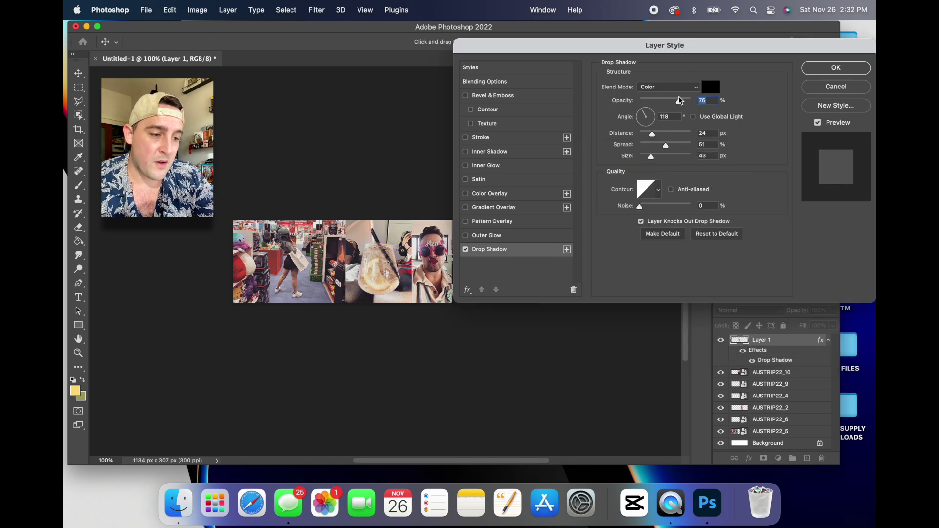
left_click_drag(651, 156, 642, 155)
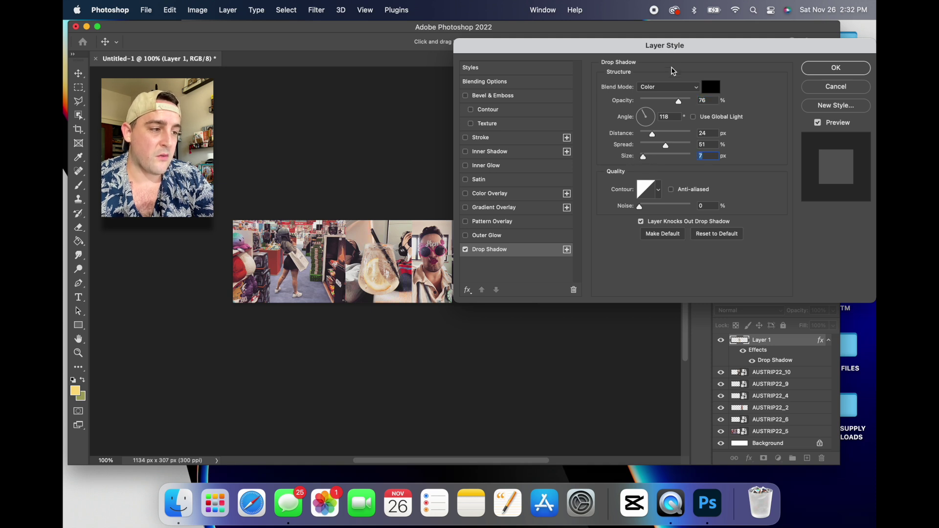
left_click(670, 88)
scroll(672, 91, "up", 6)
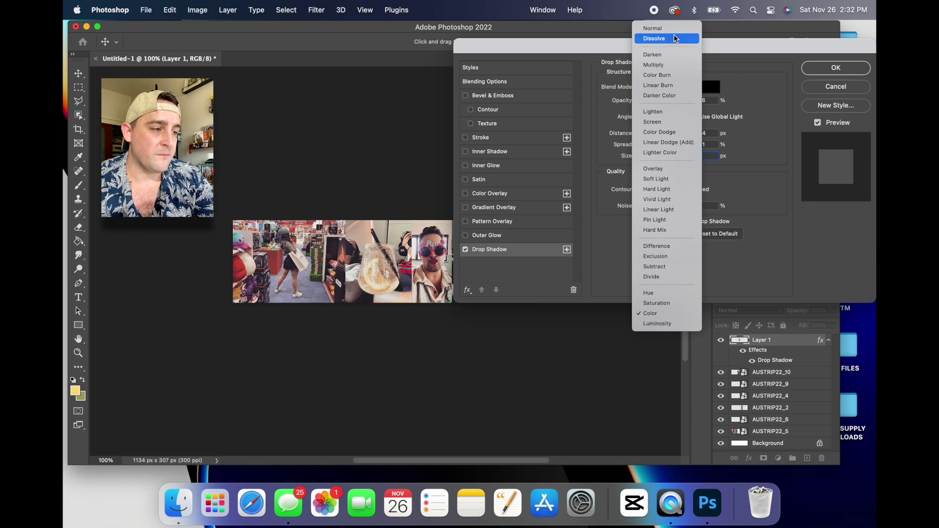
left_click(675, 30)
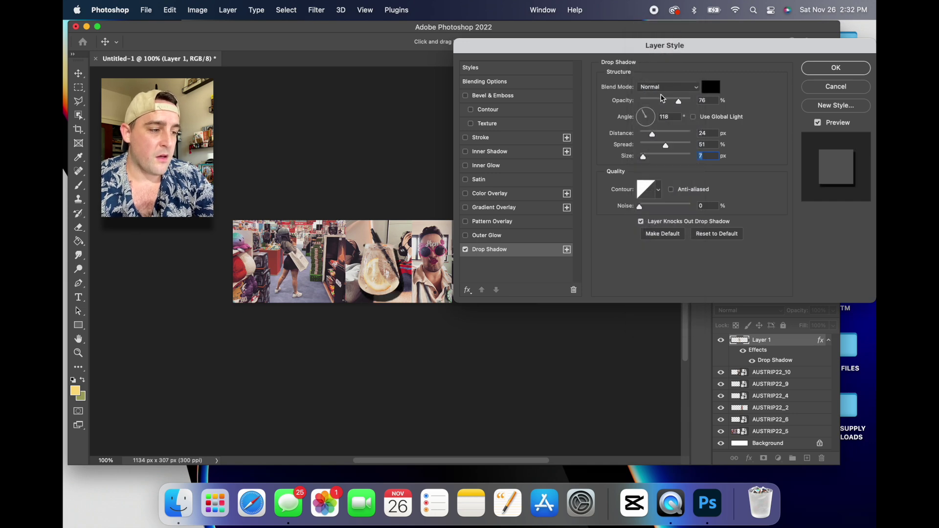
Set the drop shadow's distance to 10 px, spread to 0%, size to 18 px and opacity to 79%, and apply the style.
left_click_drag(652, 134, 647, 135)
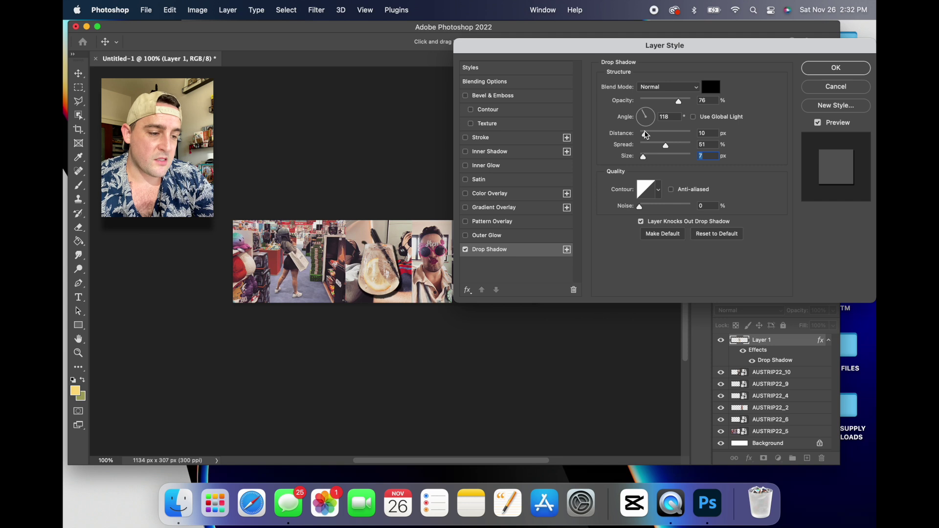
left_click(641, 145)
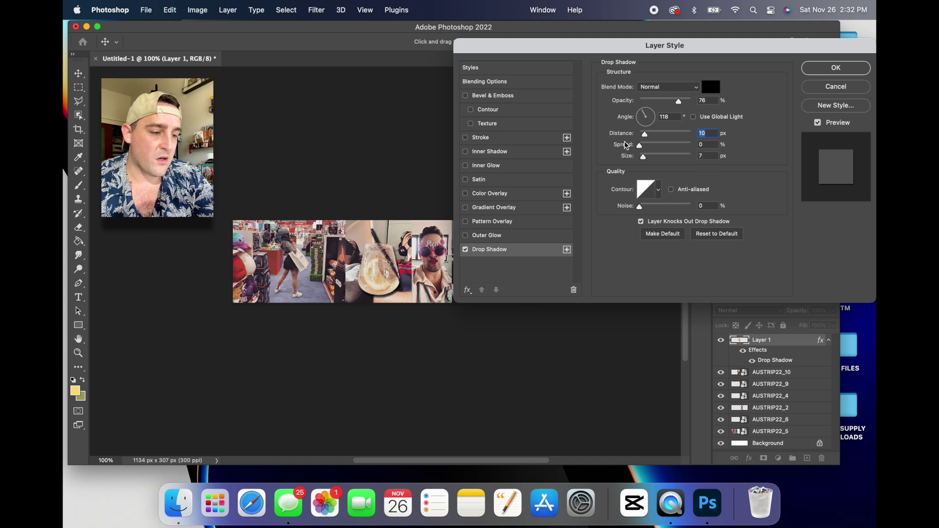
key("Tab")
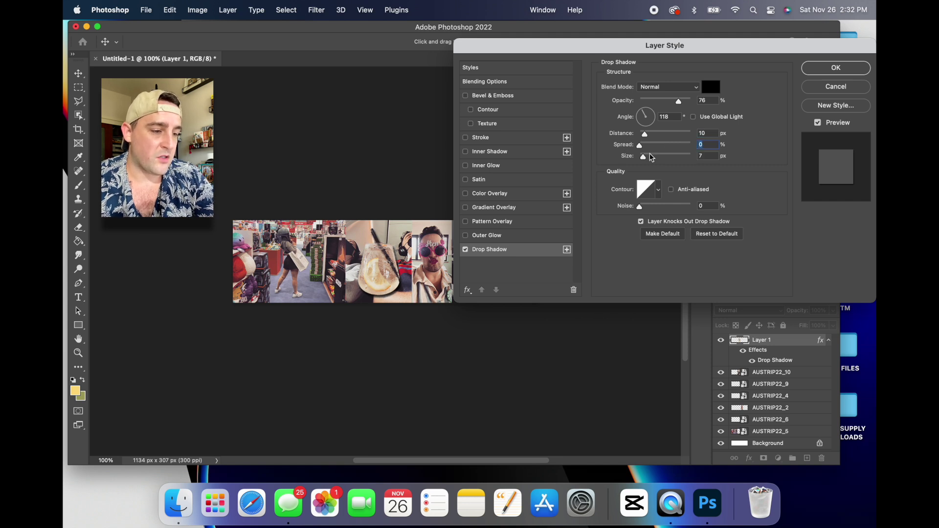
mouse_move(644, 158)
left_mouse_down()
mouse_move(636, 157)
mouse_move(647, 156)
left_mouse_up()
left_click_drag(678, 105, 681, 99)
left_click(681, 103)
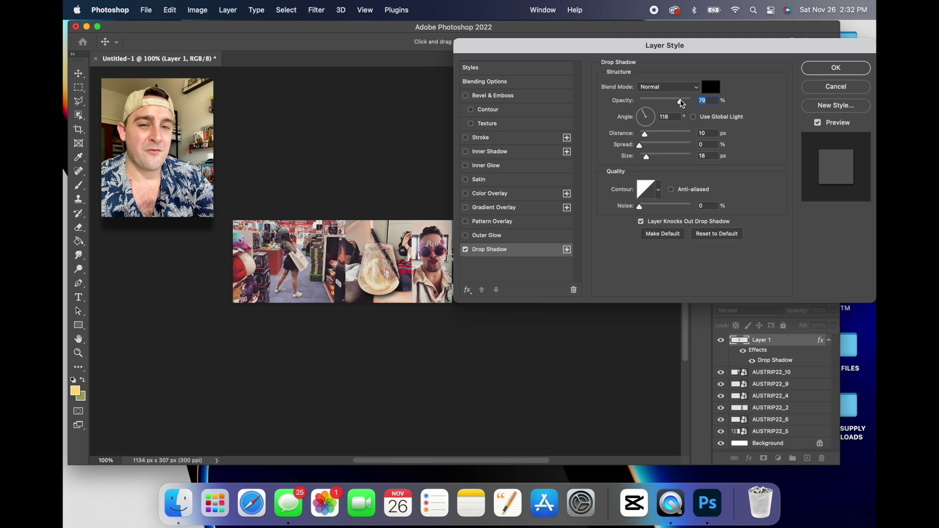
left_click(837, 68)
Try the cut-out drink at the left end of the collage and move it back over the middle photos.
left_click_drag(375, 265, 256, 270)
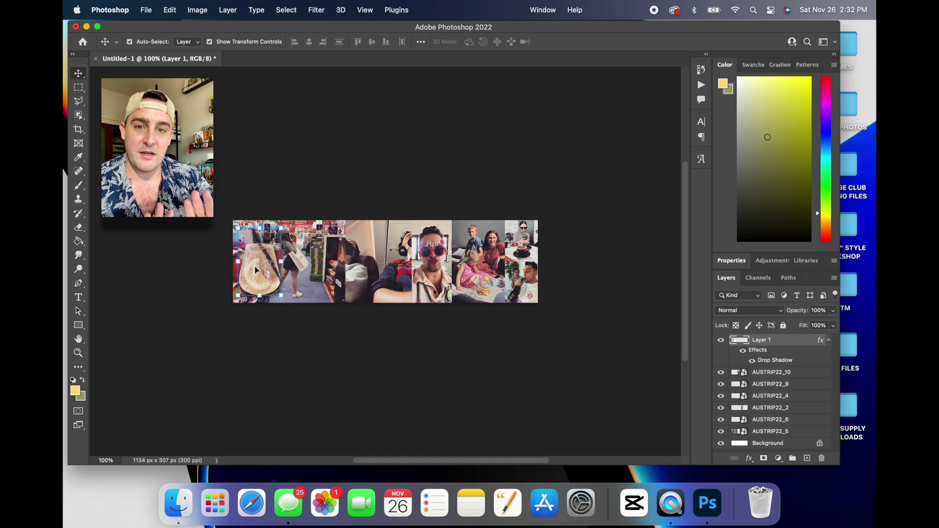
left_click(362, 151)
left_click_drag(266, 277, 385, 279)
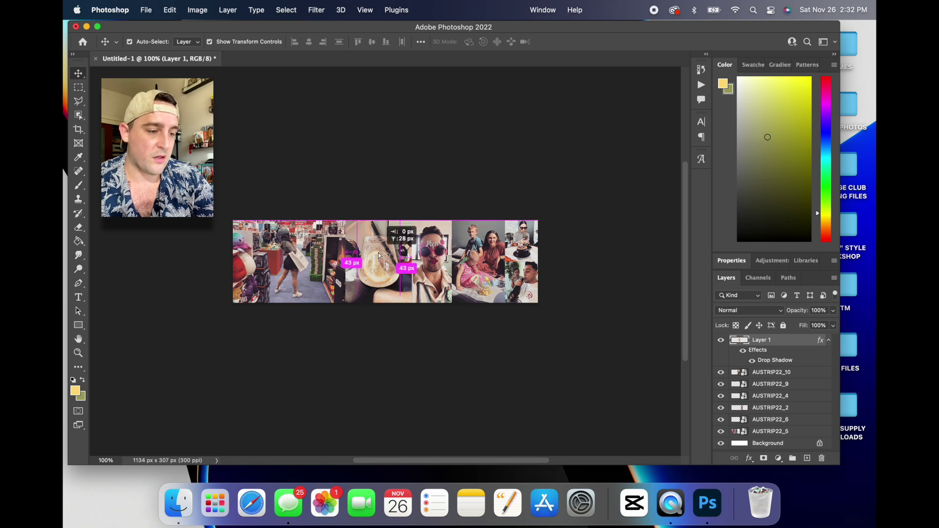
left_click(495, 211)
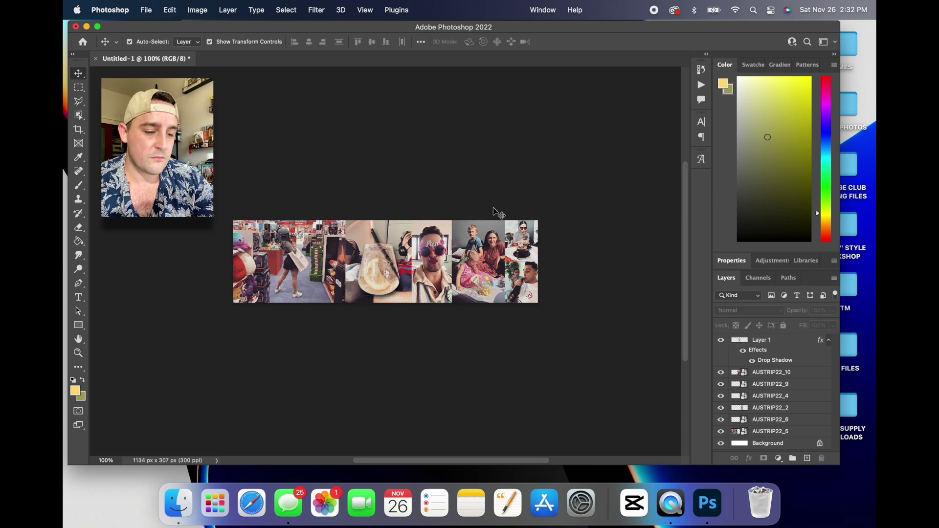
Place AUSTRIP22_8 from the AUS 22 PHOTOS folder at the collage's left edge, scaled to 2.64% and rotated to about -13.6°.
left_click(178, 504)
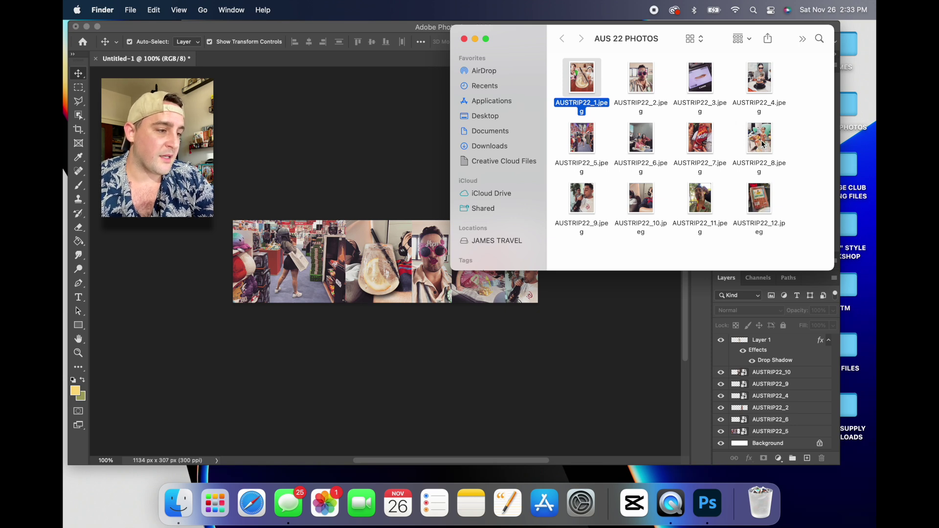
left_click_drag(762, 144, 291, 258)
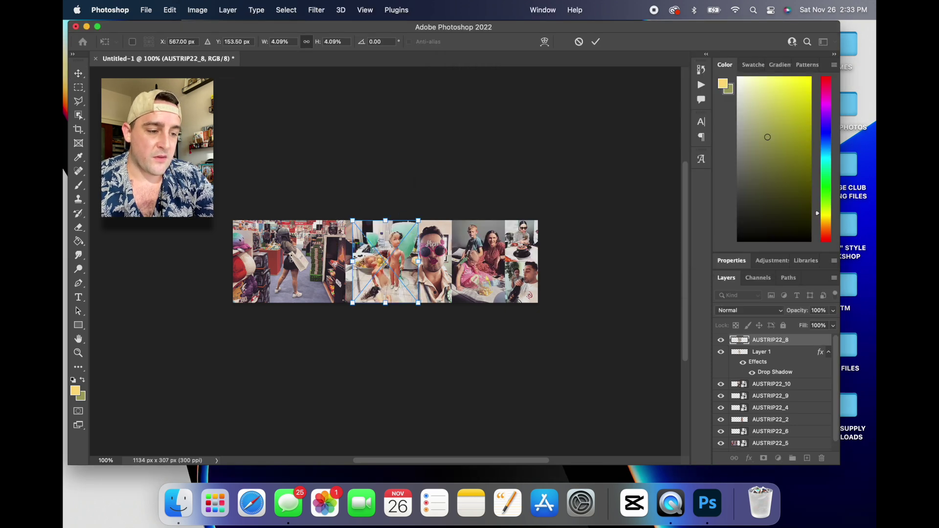
left_click_drag(404, 218, 404, 232)
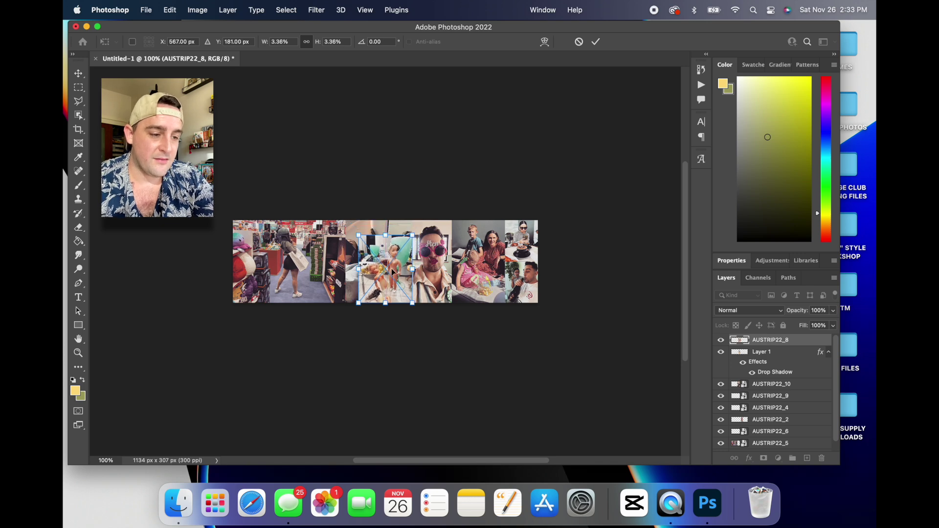
left_click_drag(389, 271, 333, 270)
left_click_drag(357, 302, 252, 270)
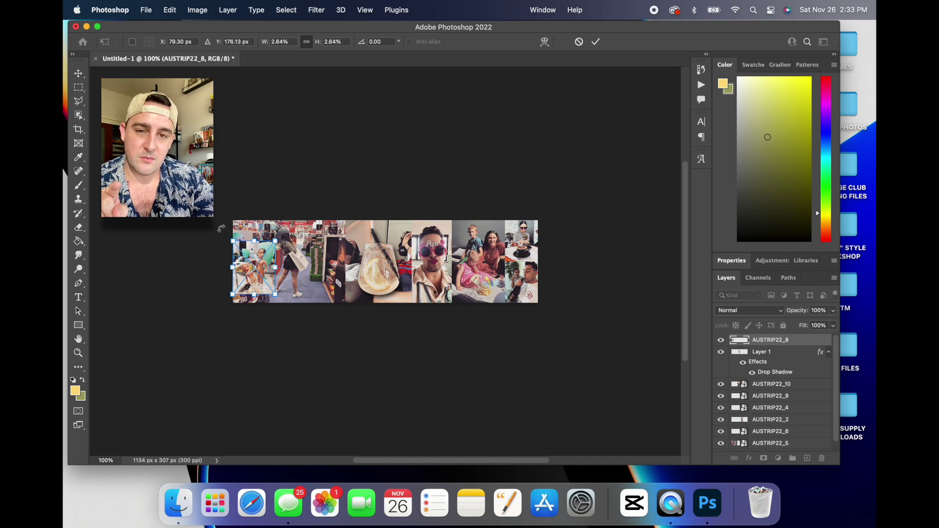
left_click_drag(221, 228, 258, 257)
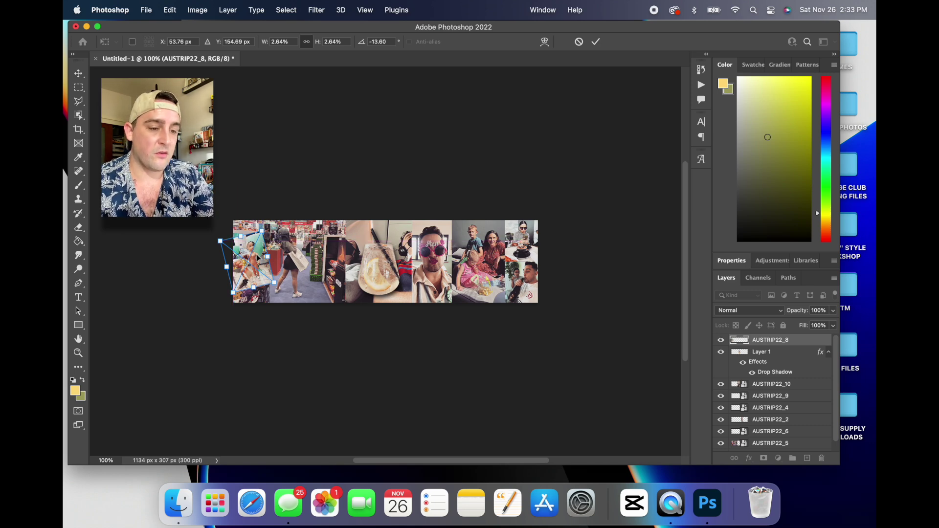
key("Return")
left_click(310, 189)
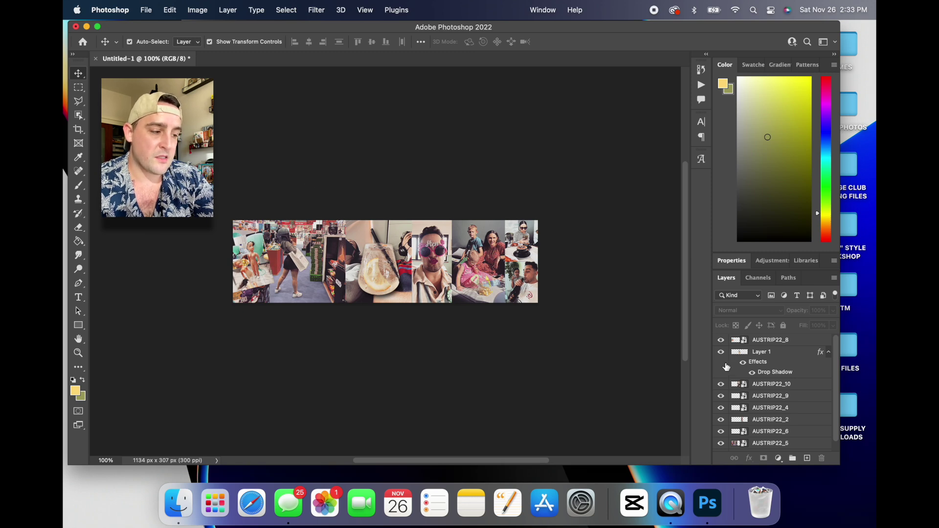
Copy the layer style of the cut-out drink on Layer 1 and paste it onto the AUSTRIP22_8 layer.
left_click(779, 353)
right_click(779, 353)
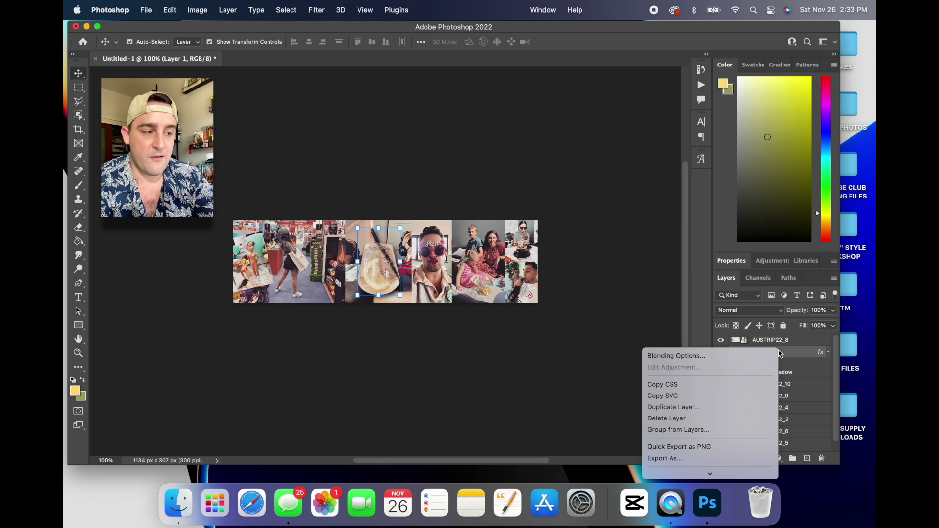
scroll(739, 420, "down", 8)
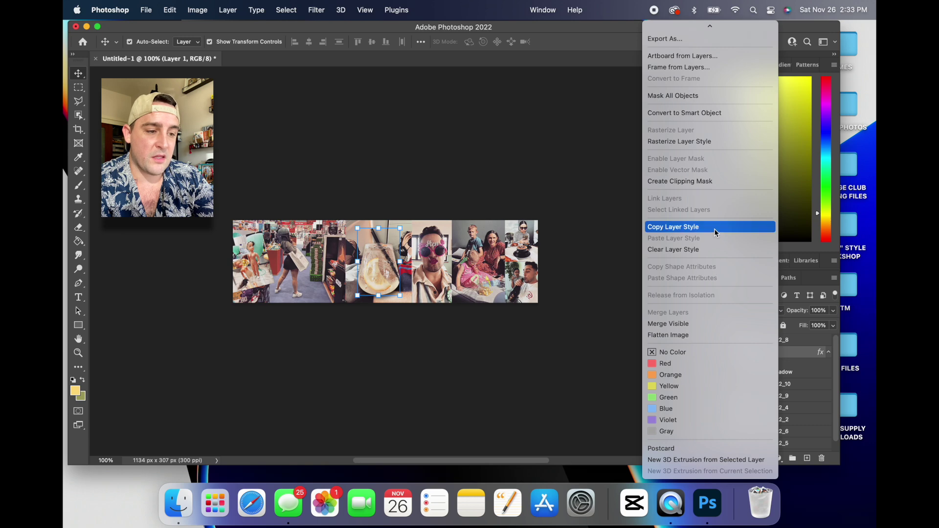
left_click(714, 228)
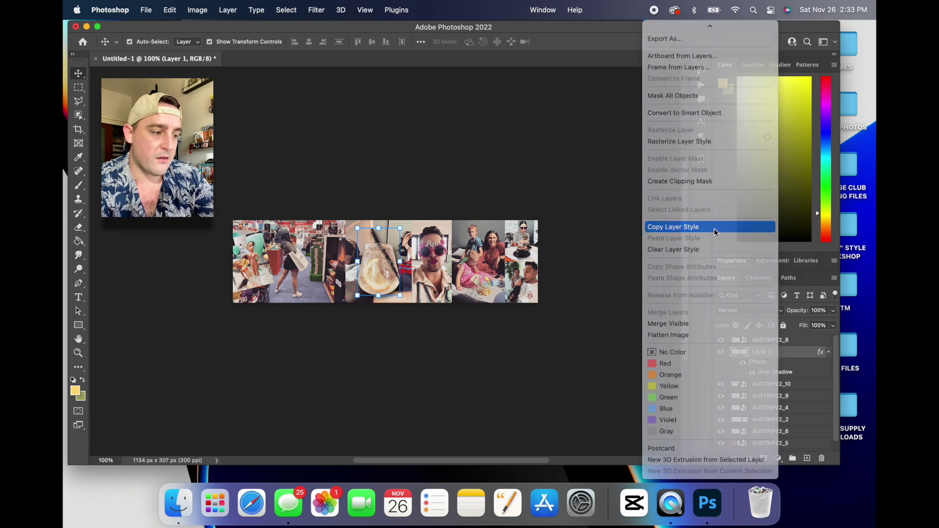
left_click(250, 272)
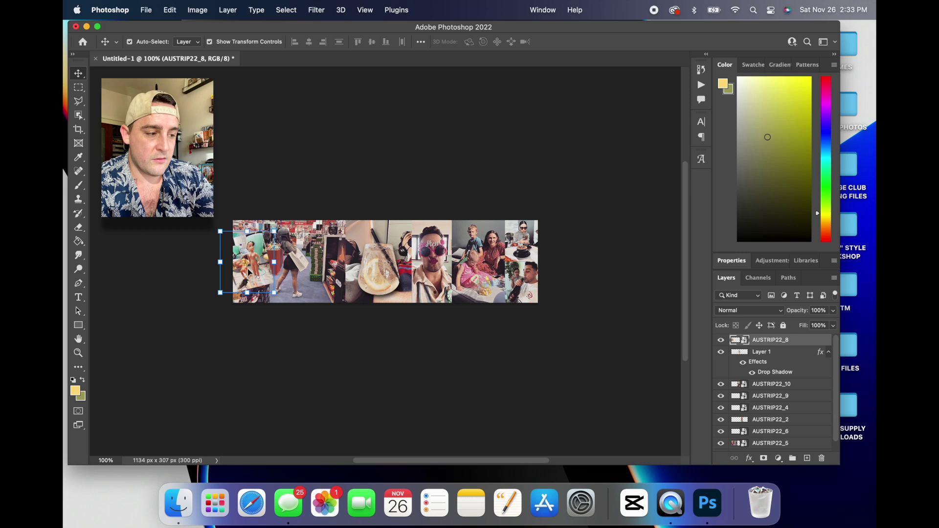
right_click(795, 343)
scroll(748, 398, "down", 10)
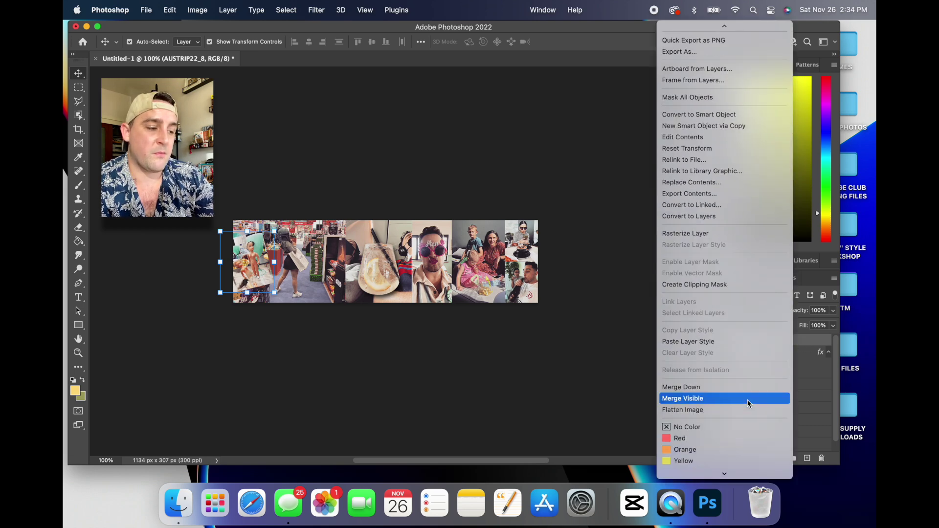
scroll(731, 251, "down", 5)
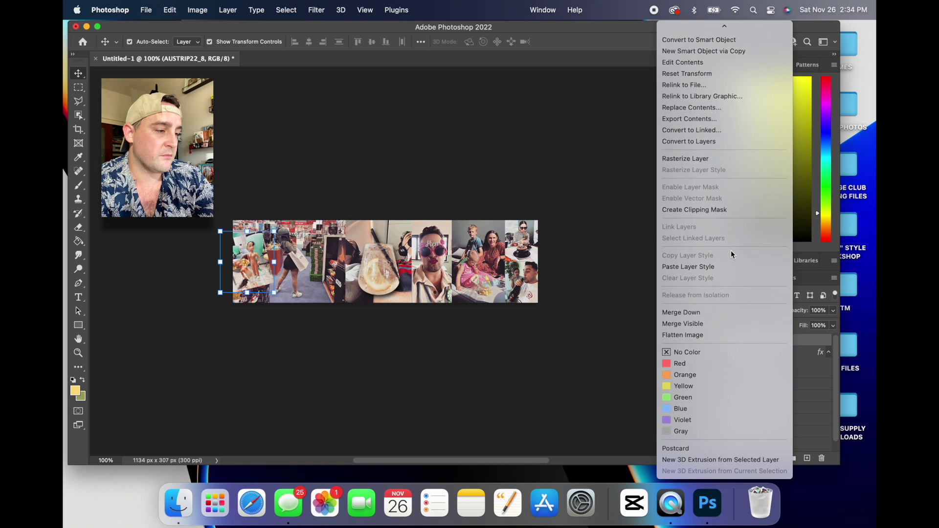
left_click(731, 266)
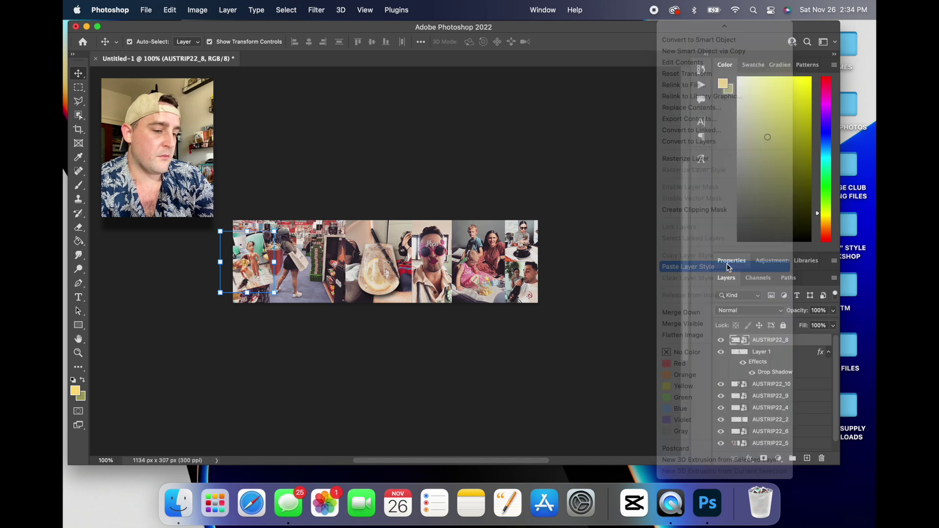
left_click(443, 166)
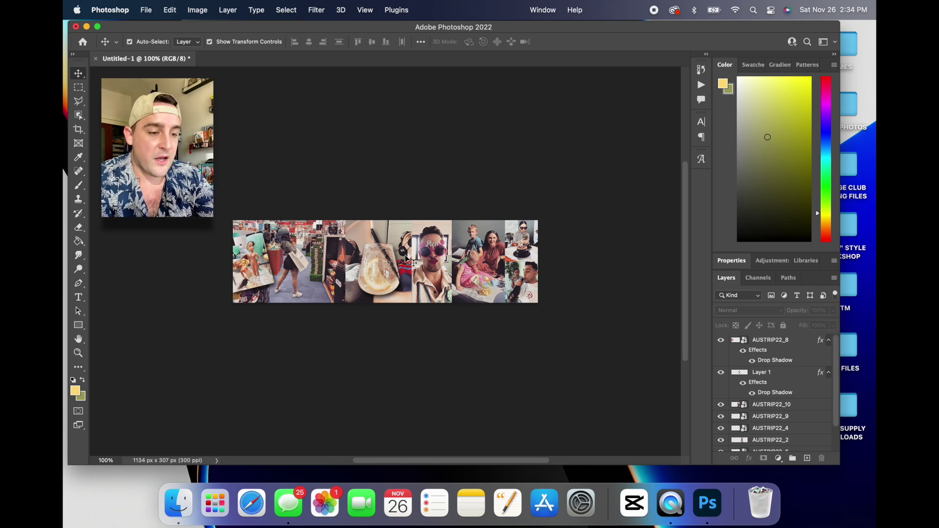
Add a white 3 px outside stroke to the AUSTRIP22_8 layer.
left_click(269, 255)
double_click(798, 340)
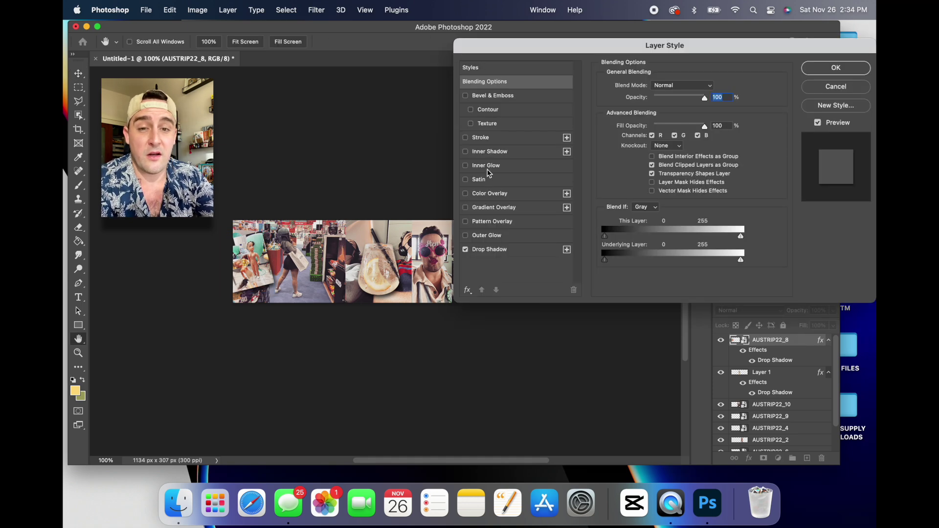
left_click(482, 138)
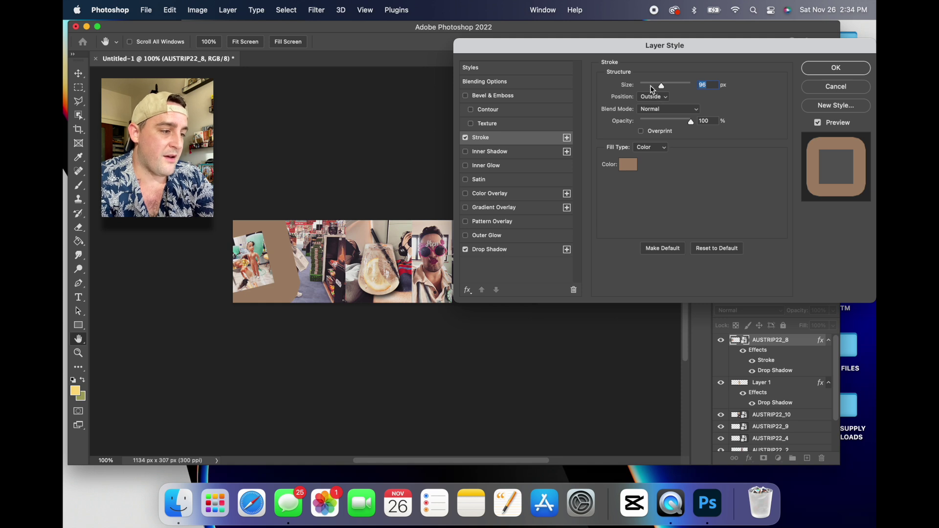
left_click(628, 165)
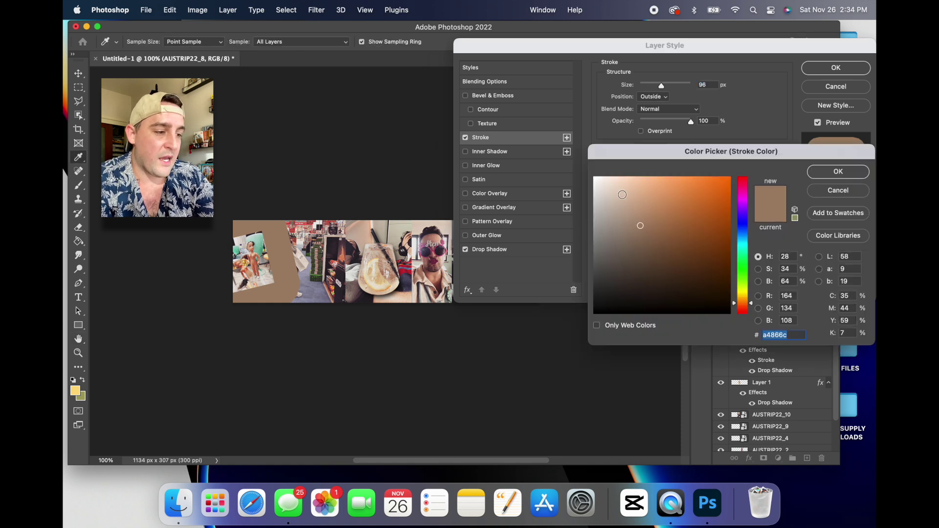
left_click_drag(622, 197, 456, 125)
left_click(826, 171)
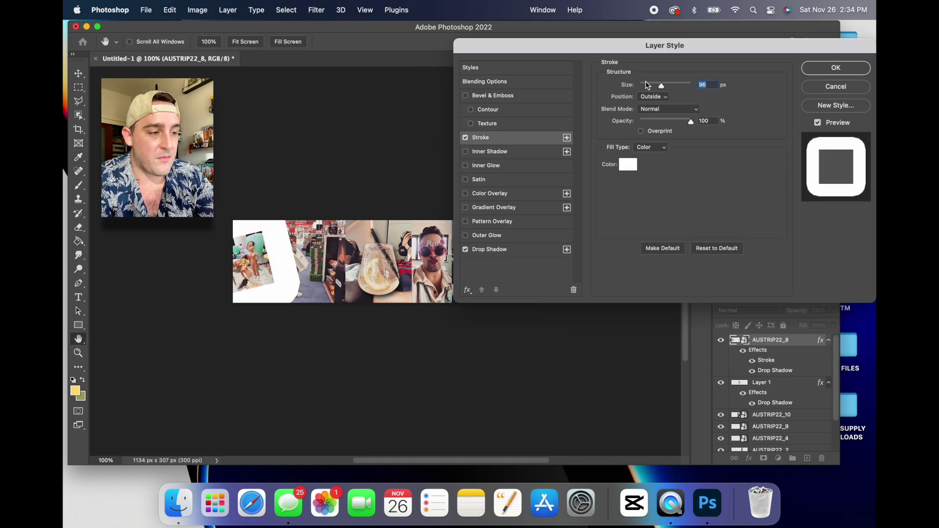
left_click_drag(647, 86, 642, 86)
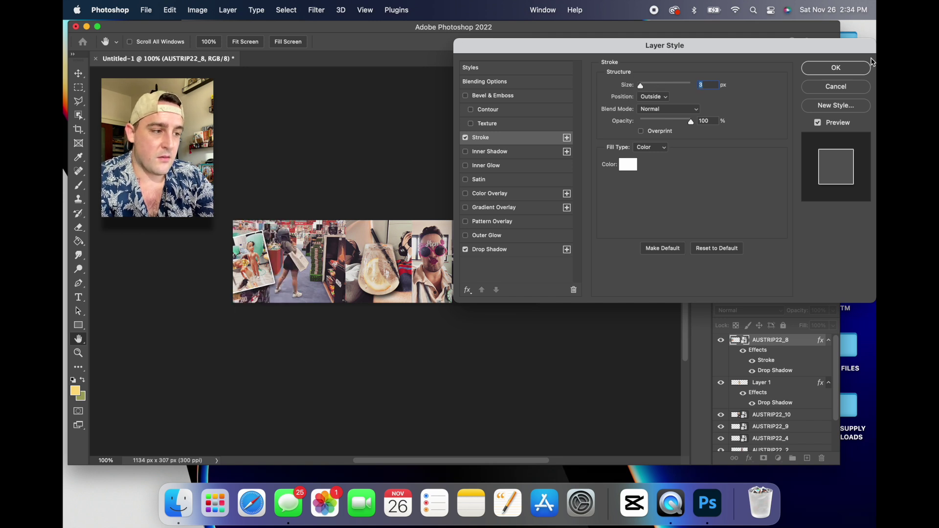
left_click(856, 69)
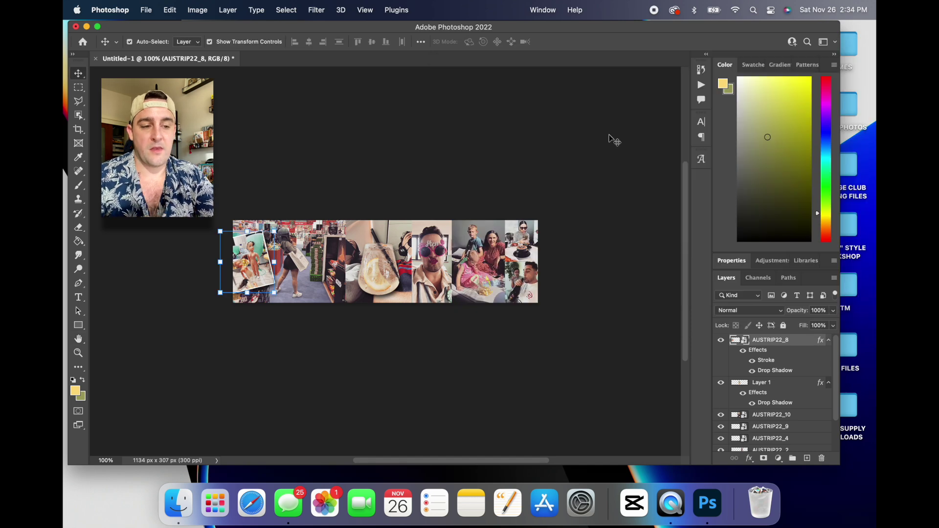
left_click(558, 144)
Add a white 4 px outside stroke to the cut-out drink on Layer 1.
left_click(375, 273)
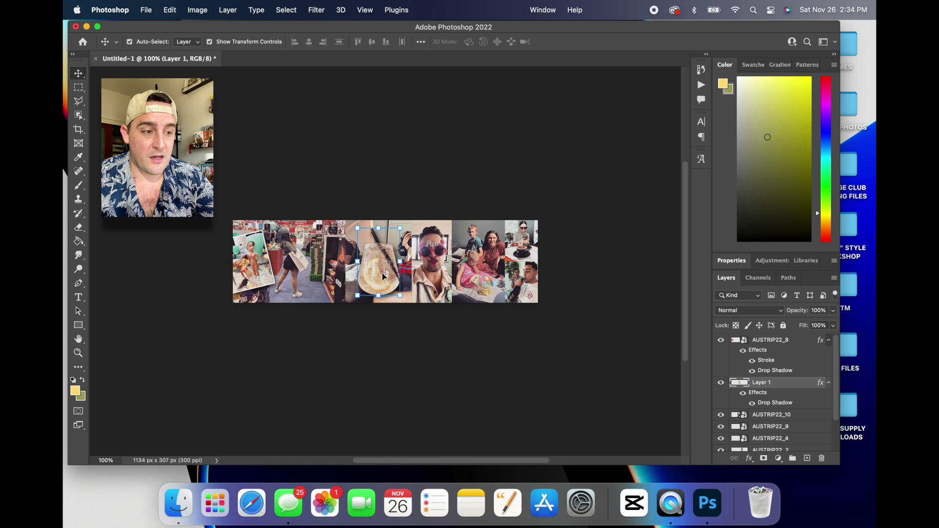
double_click(792, 385)
left_click(497, 137)
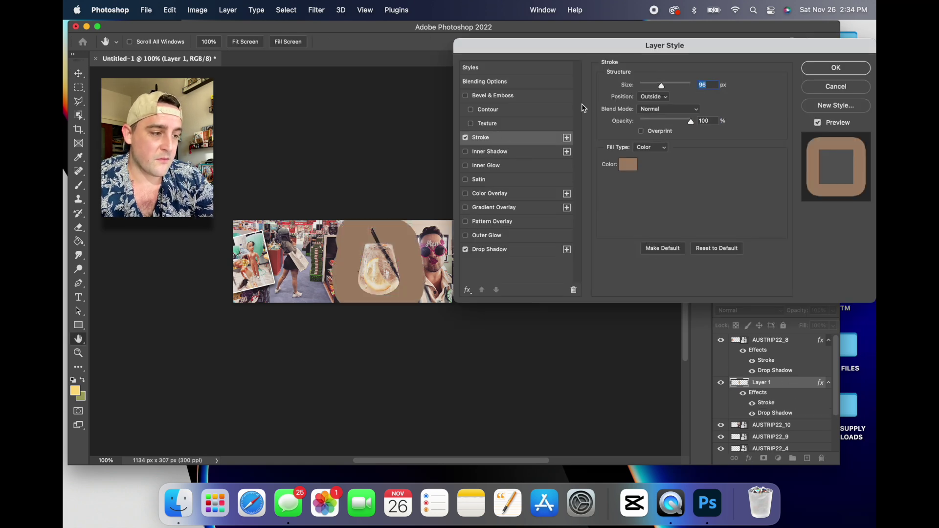
left_click(628, 165)
left_click(596, 178)
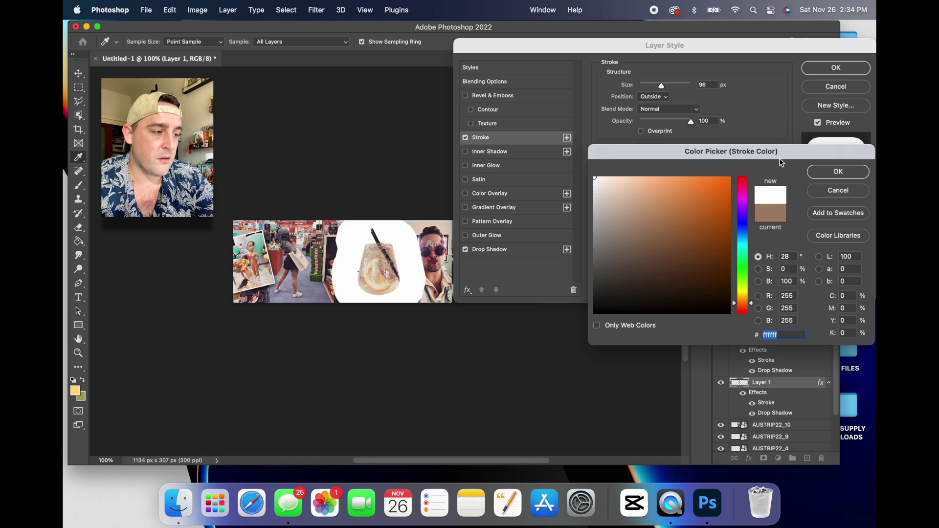
left_click(824, 173)
left_click_drag(648, 89, 643, 90)
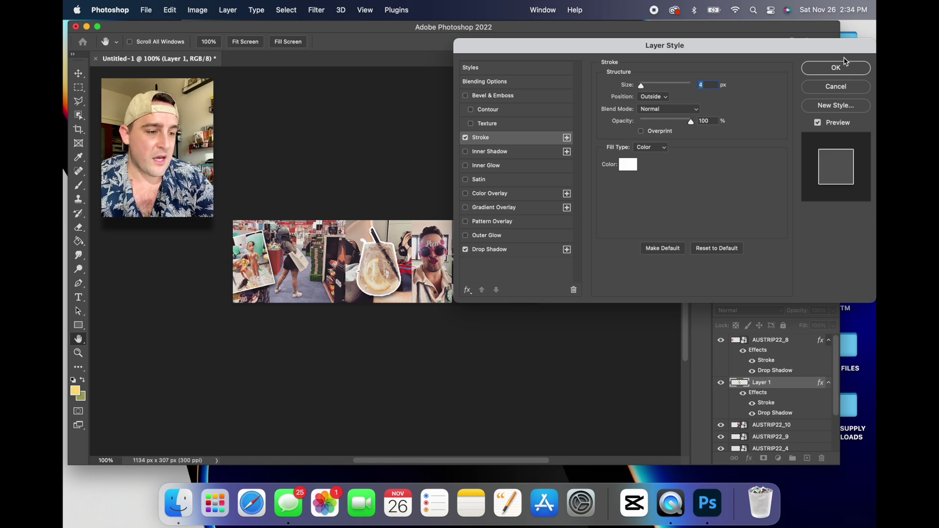
left_click(846, 70)
Erase the stray leftover fragment beside the glass's upper left rim on Layer 1 with a 17 px Eraser.
key("super+plus")
key("super+plus")
key("super+plus")
key("super+plus")
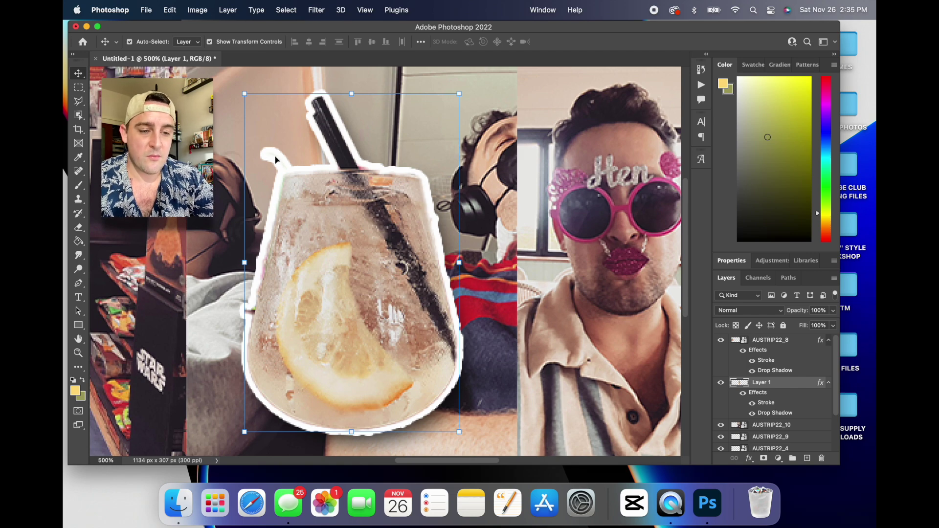
left_click(80, 228)
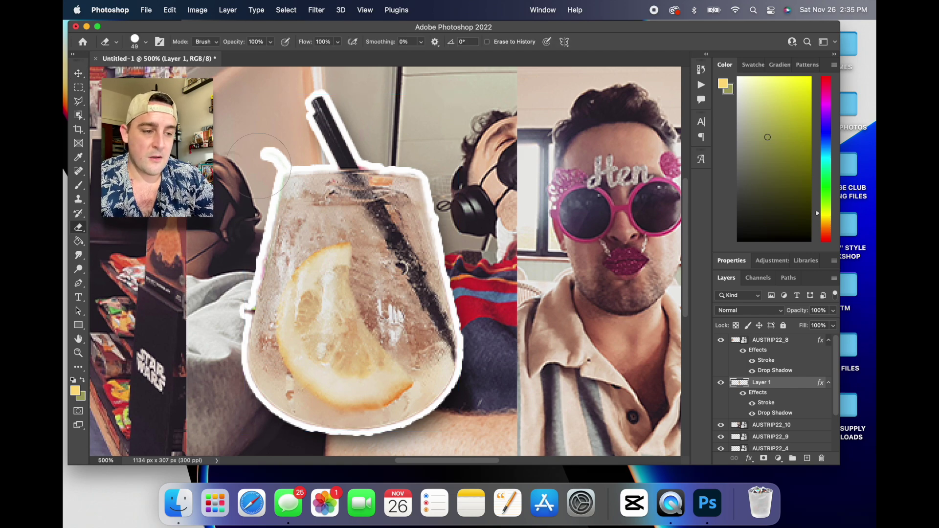
right_click(272, 158)
left_click_drag(319, 172, 267, 152)
key("Return")
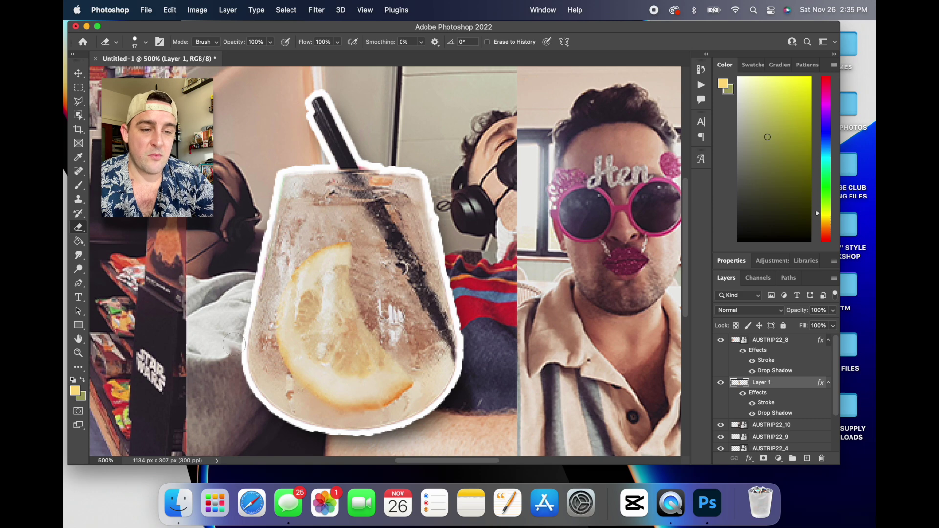
Try a Polygonal Lasso selection along the right edge of the cut-out drink and deselect it.
left_click(80, 102)
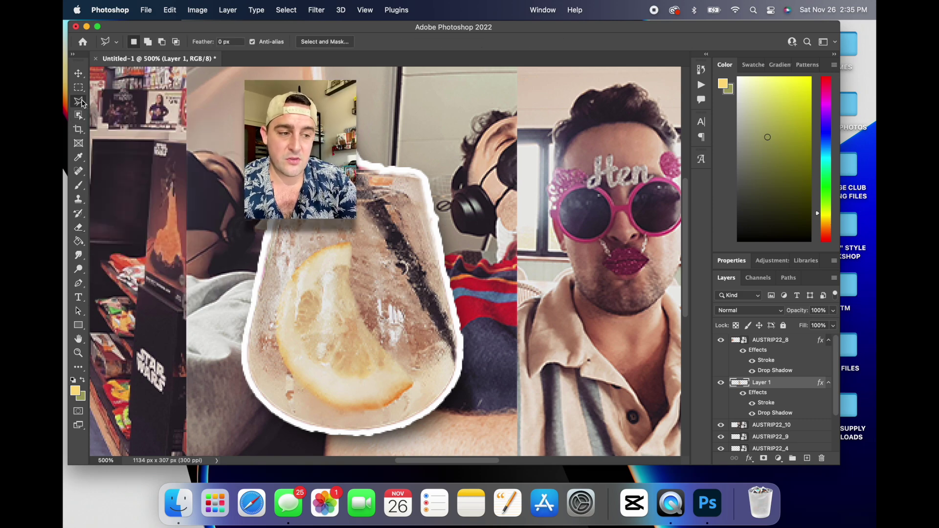
left_click(423, 180)
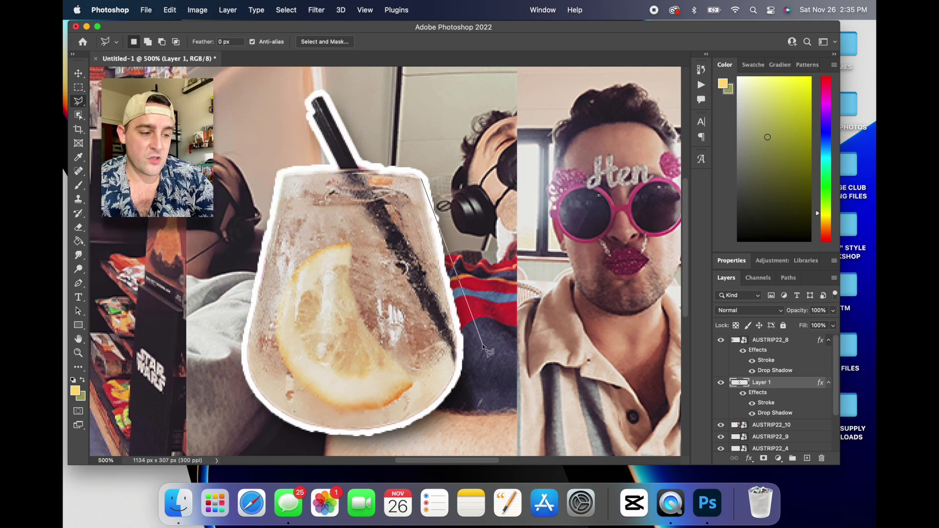
left_click(464, 376)
left_click(548, 271)
double_click(424, 130)
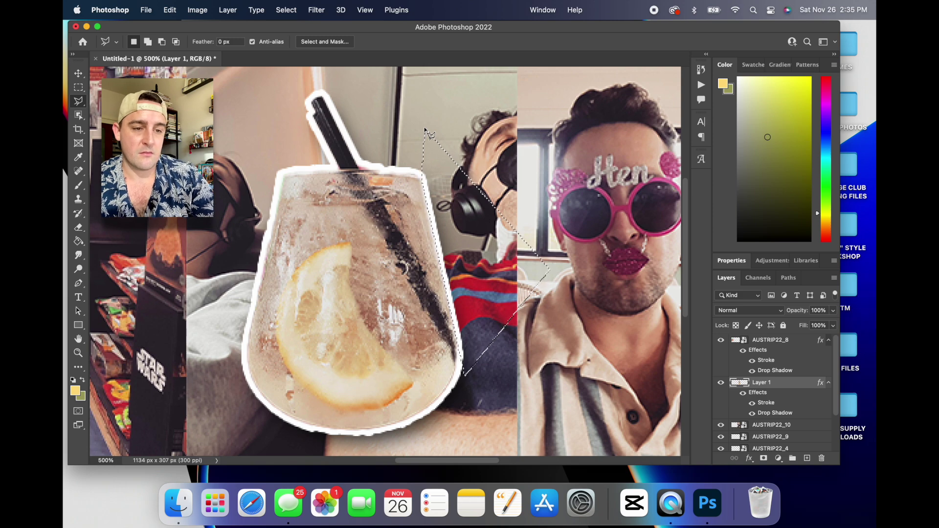
left_click(84, 90)
key("super+d")
left_click(78, 73)
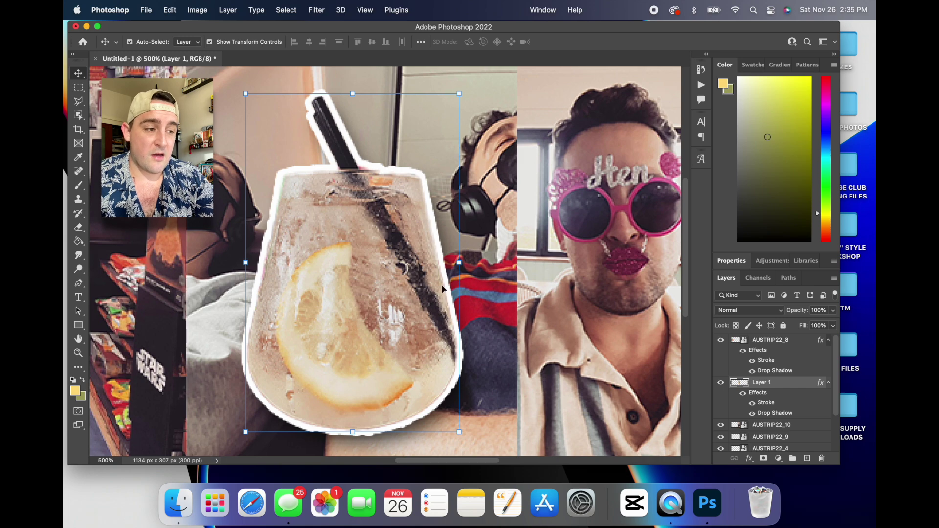
Compare the cut-out drink with and without its white stroke at full collage view.
key("super+minus")
key("super+minus")
key("super+minus")
key("super+minus")
key("super+minus")
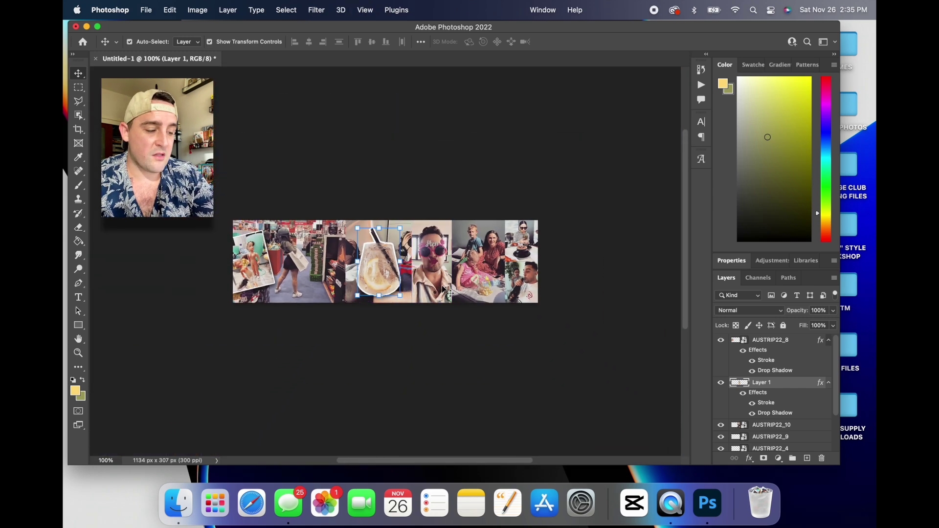
key("super+plus")
key("super+plus")
key("super+minus")
key("super+minus")
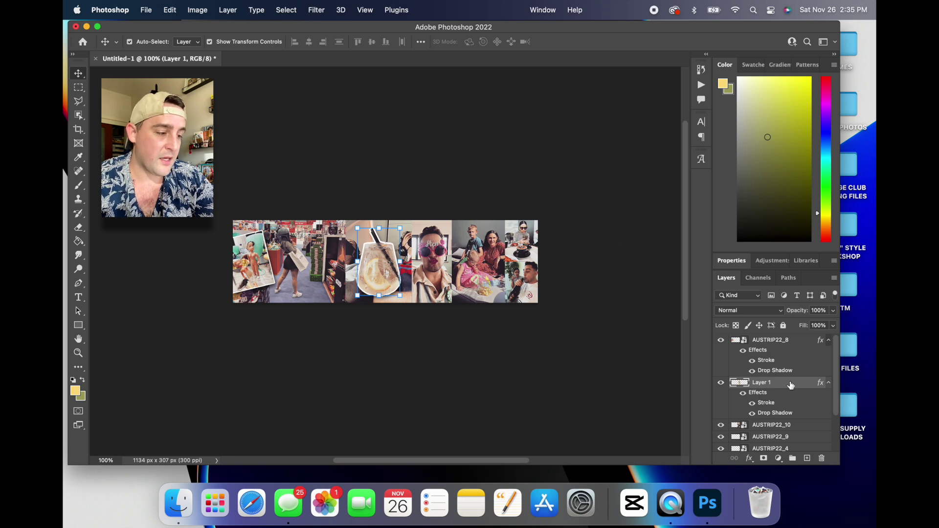
left_click(753, 403)
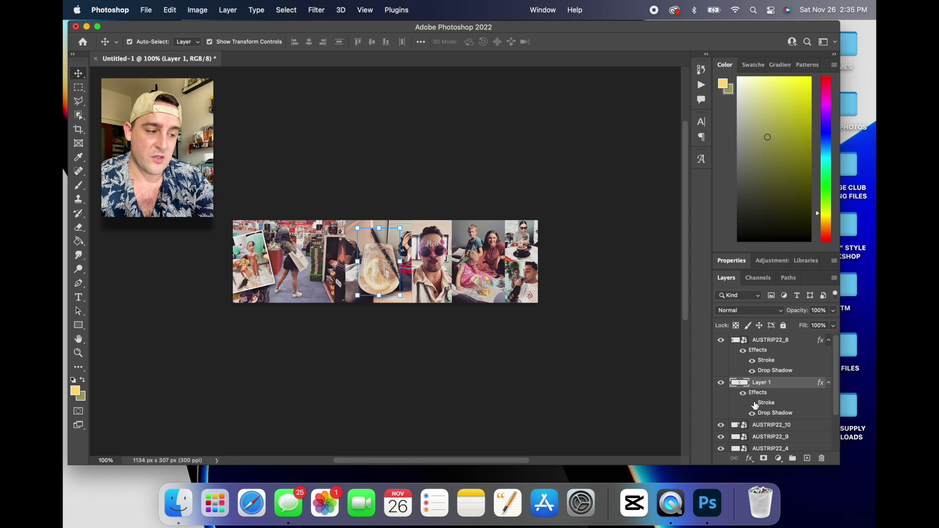
left_click(754, 404)
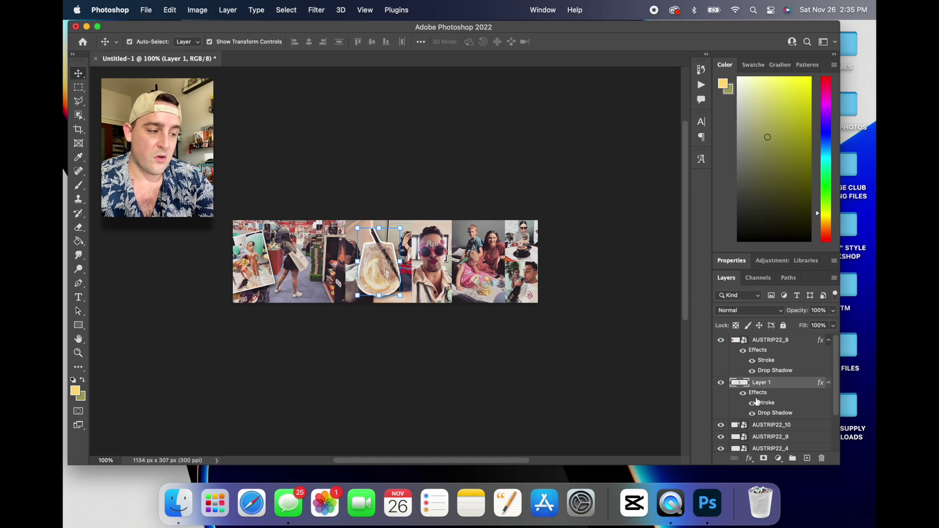
Turn off the stroke effect in Layer 1's layer style.
double_click(783, 387)
left_click(465, 139)
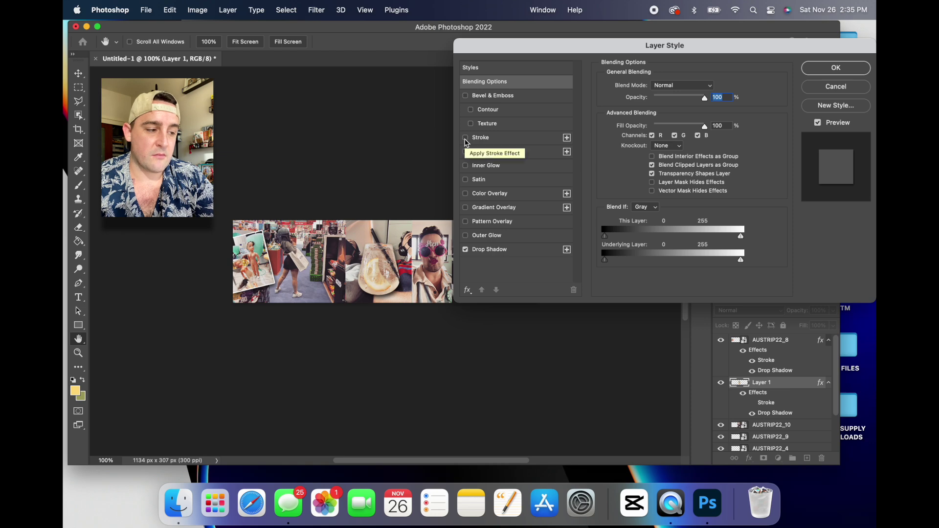
left_click(822, 70)
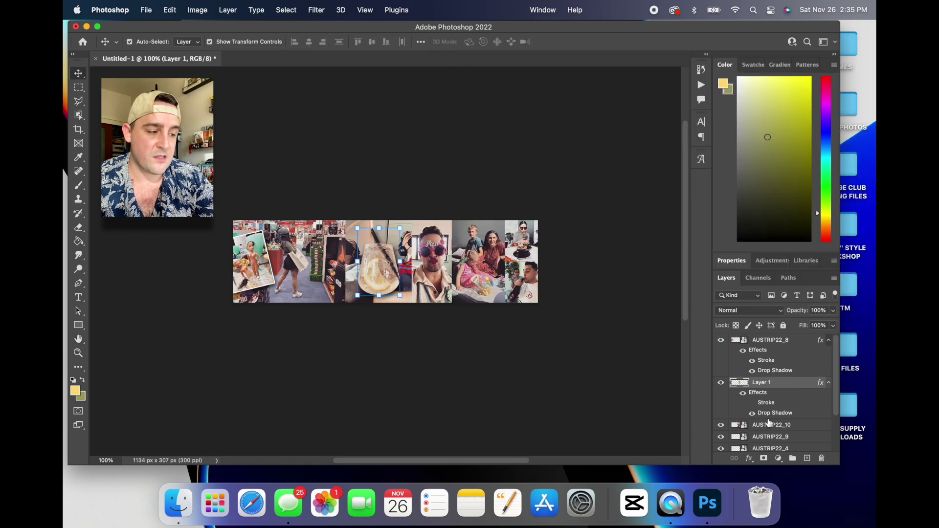
Compare the cut-out drink with and without its drop shadow, and deselect the layer.
left_click(753, 414)
left_click(753, 415)
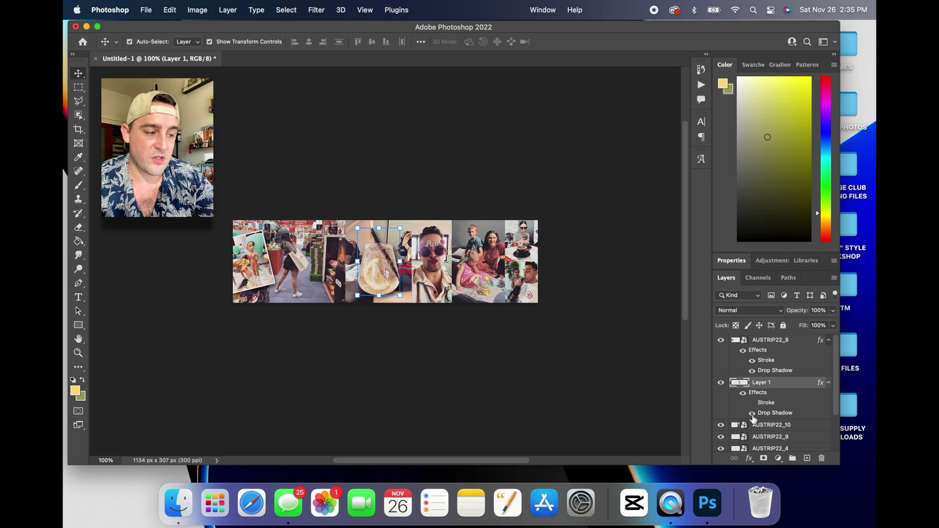
left_click(753, 415)
left_click(753, 415)
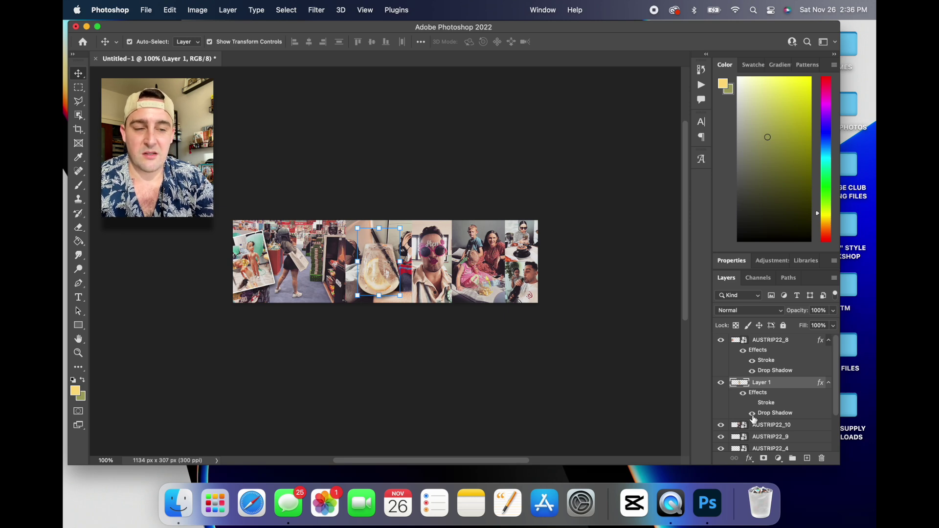
left_click(540, 156)
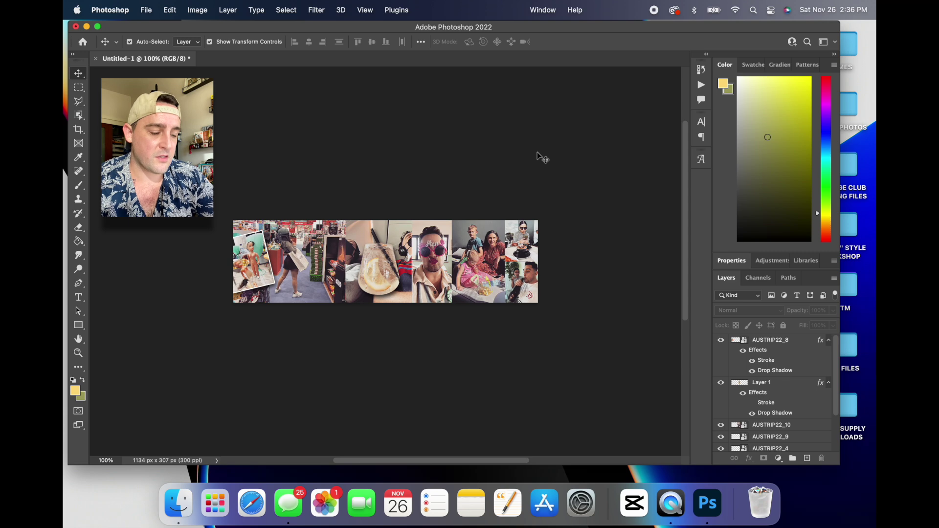
Scale down the cut-out drink and move it lower over the AUSTRIP22_10 photo.
key("super+equal")
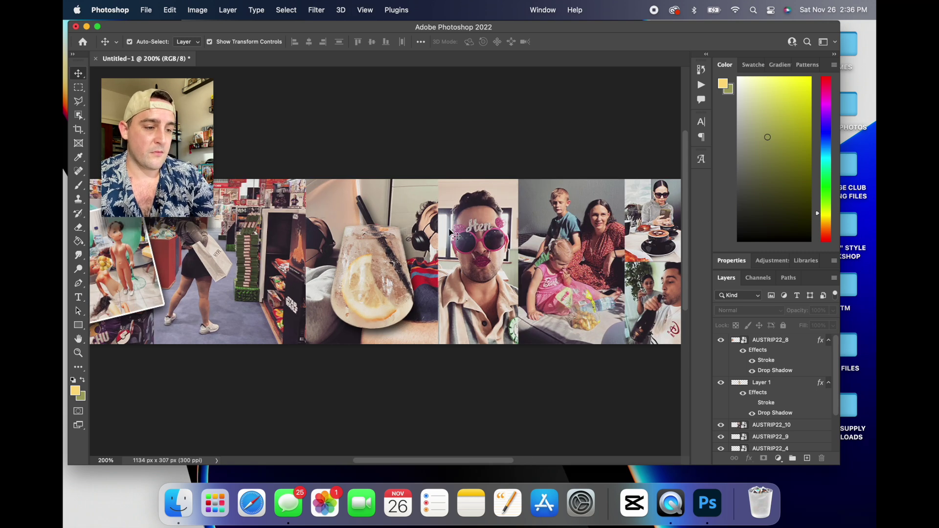
left_click(383, 255)
left_click_drag(418, 188, 400, 225)
mouse_move(380, 276)
left_mouse_down()
mouse_move(395, 287)
mouse_move(386, 289)
left_mouse_up()
key("Return")
left_click(408, 141)
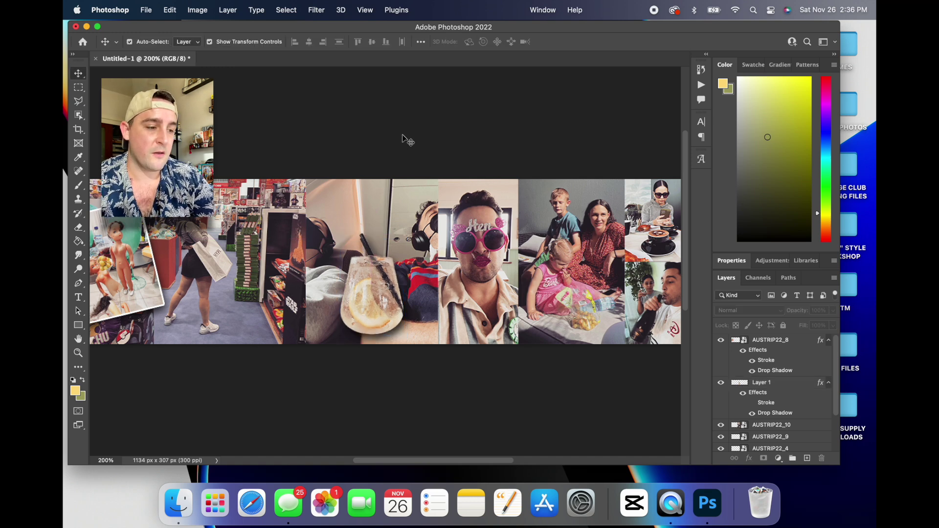
Brighten the AUSTRIP22_10 photo behind the drink with a Brightness/Contrast adjustment.
scroll(471, 220, "down", 2)
scroll(471, 221, "left", 2)
scroll(472, 221, "left", 2)
scroll(471, 220, "right", 2)
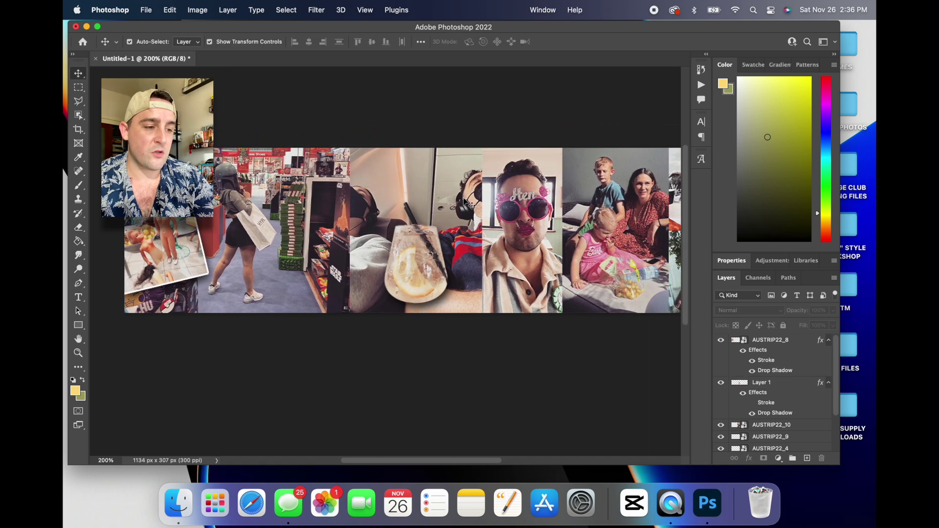
left_click(464, 201)
scroll(465, 200, "right", 2)
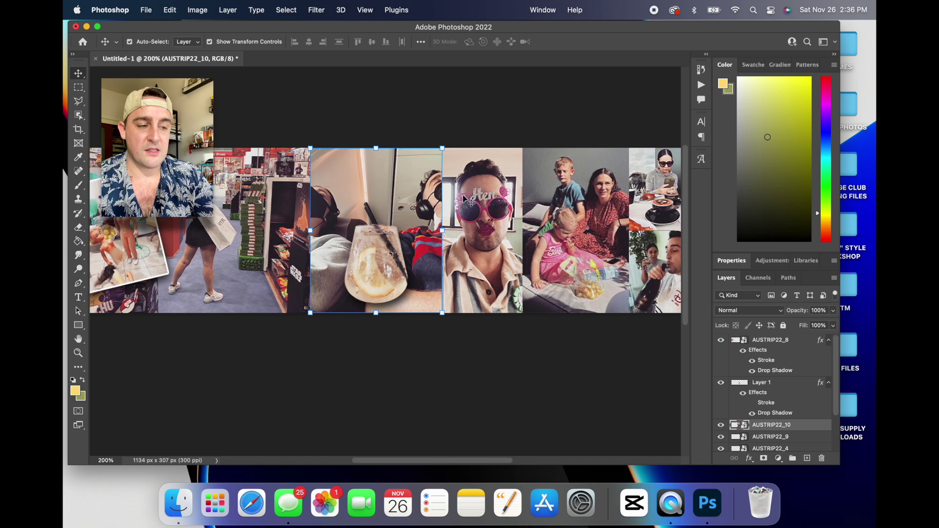
left_click(198, 10)
mouse_move(210, 44)
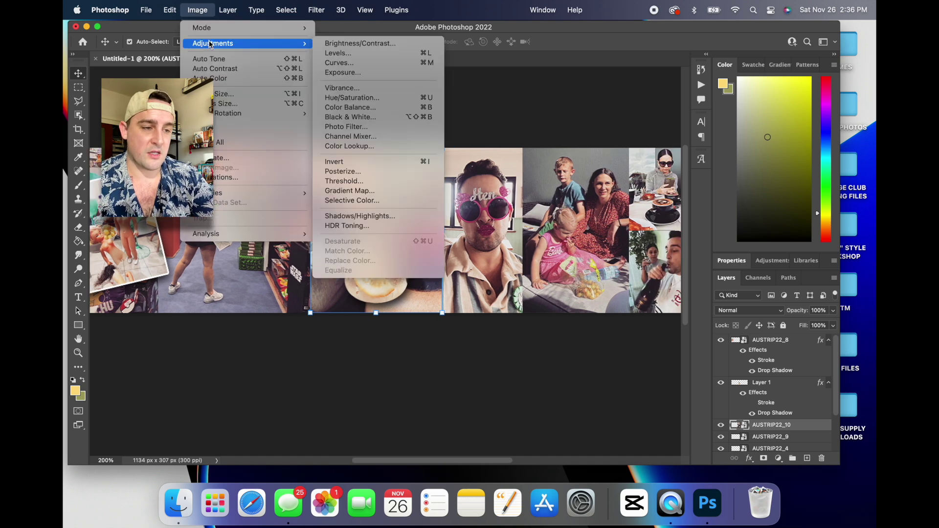
left_click(393, 43)
left_click_drag(514, 130, 614, 36)
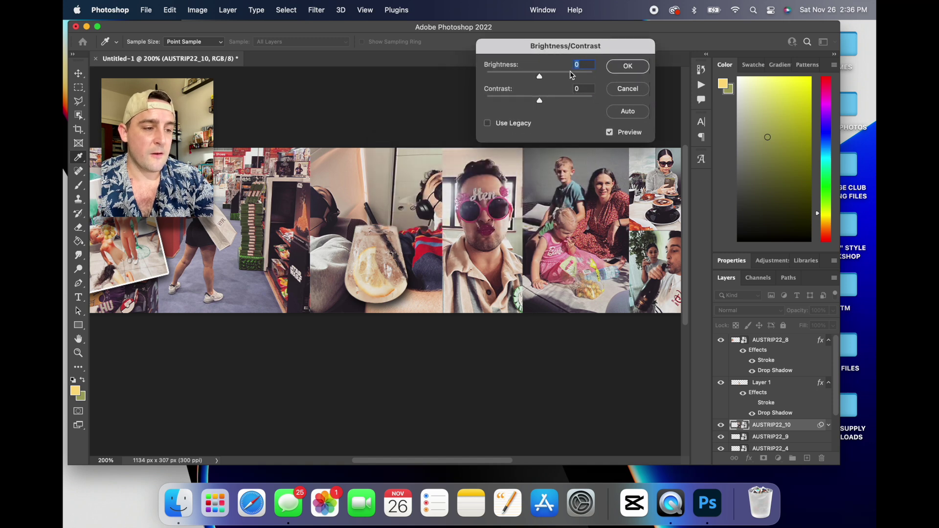
left_click_drag(578, 78, 529, 95)
left_click(619, 66)
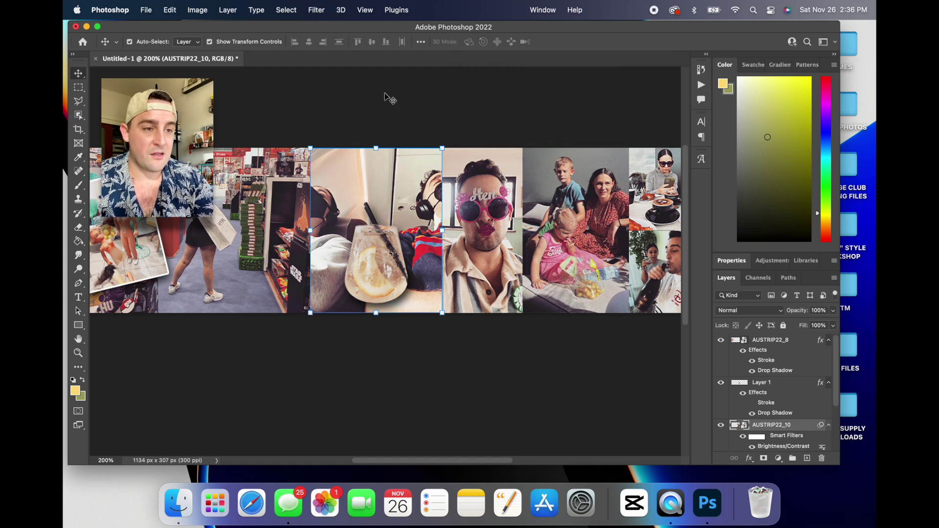
Start a Hue/Saturation adjustment on AUSTRIP22_10 with Master saturation +24 and hue -12.
left_click(201, 9)
mouse_move(209, 48)
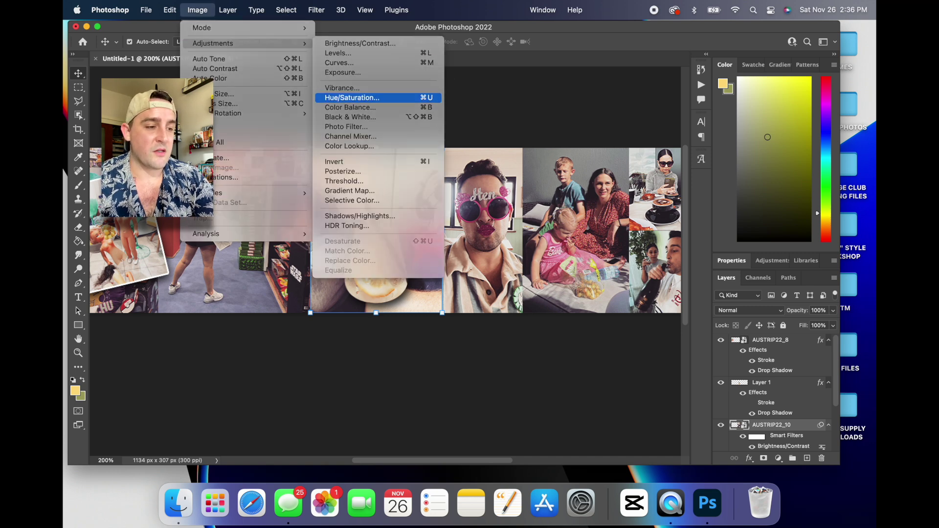
left_click(396, 97)
left_click_drag(432, 111, 612, 51)
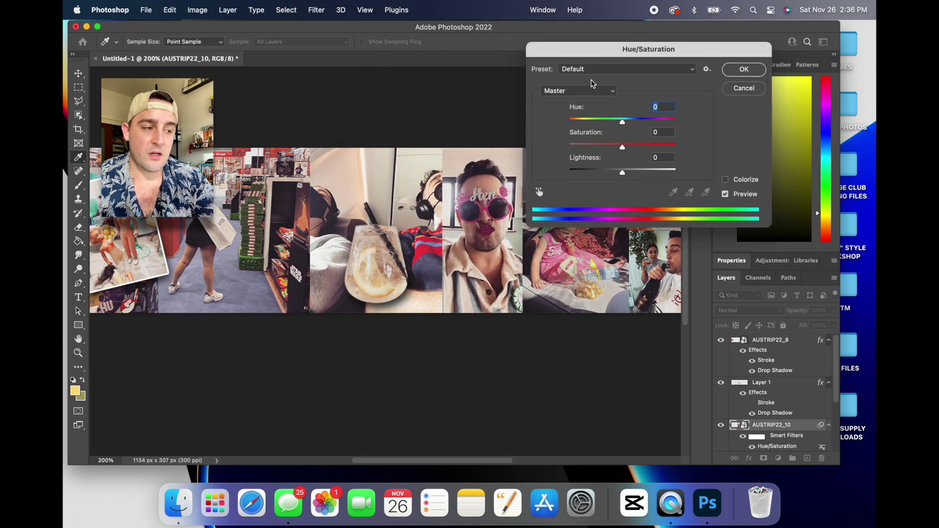
left_click(553, 93)
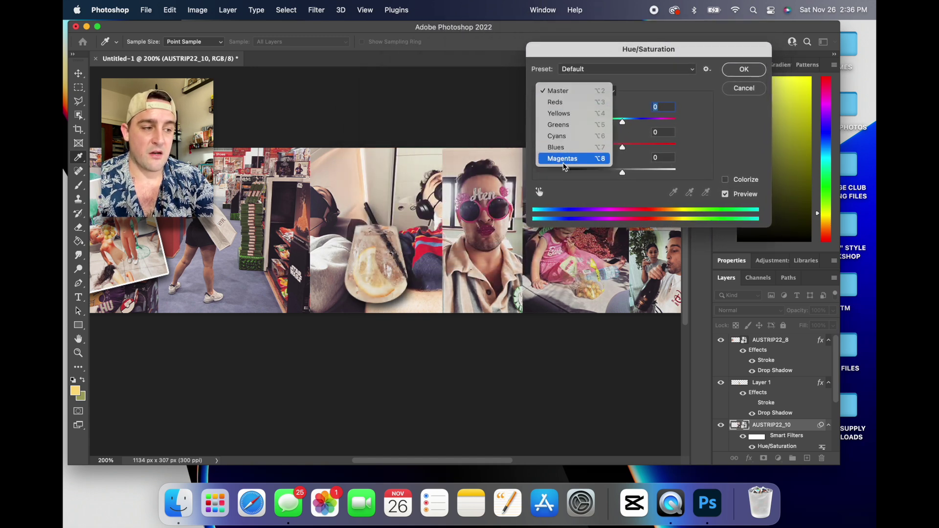
left_click(566, 92)
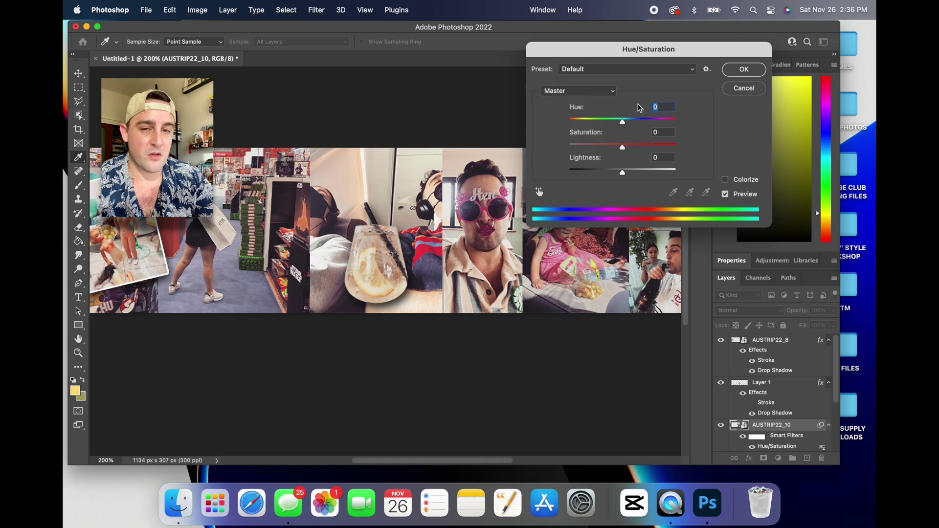
left_click(643, 147)
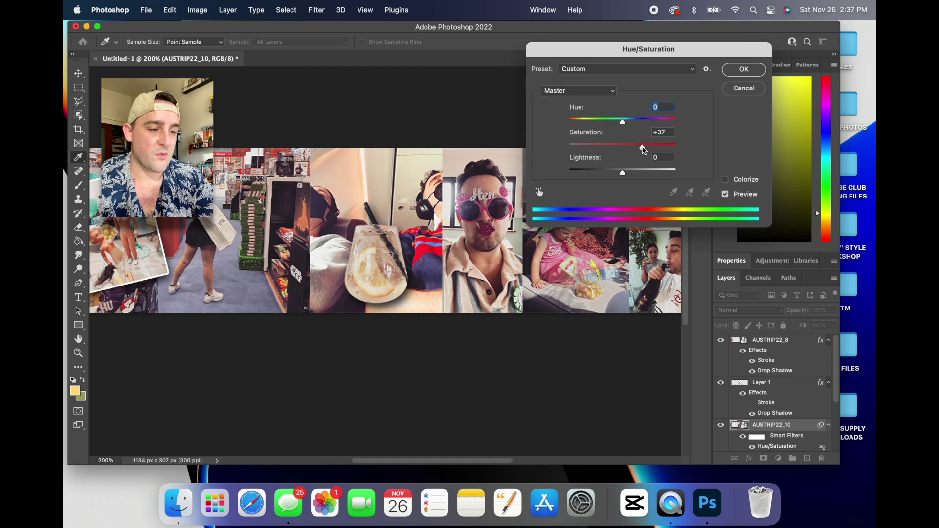
mouse_move(642, 148)
left_mouse_down()
mouse_move(628, 147)
mouse_move(636, 149)
left_mouse_up()
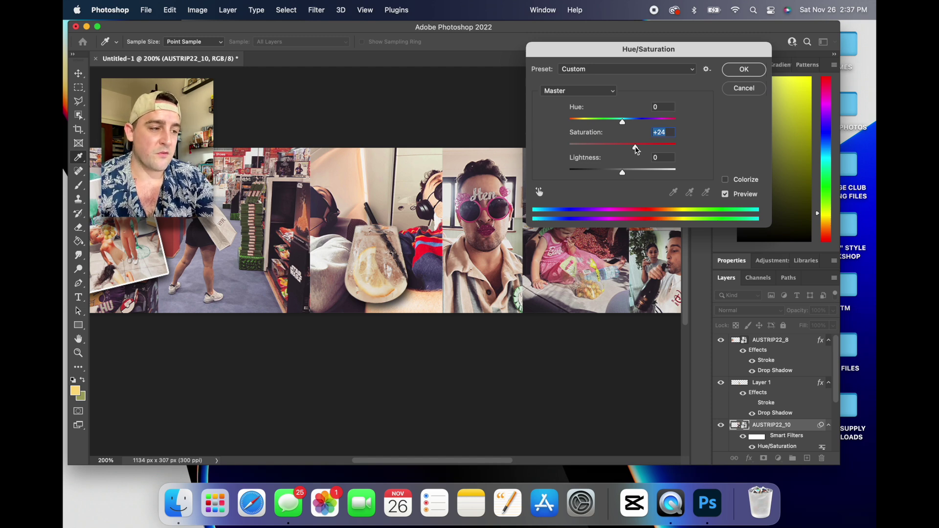
left_click_drag(615, 119, 616, 119)
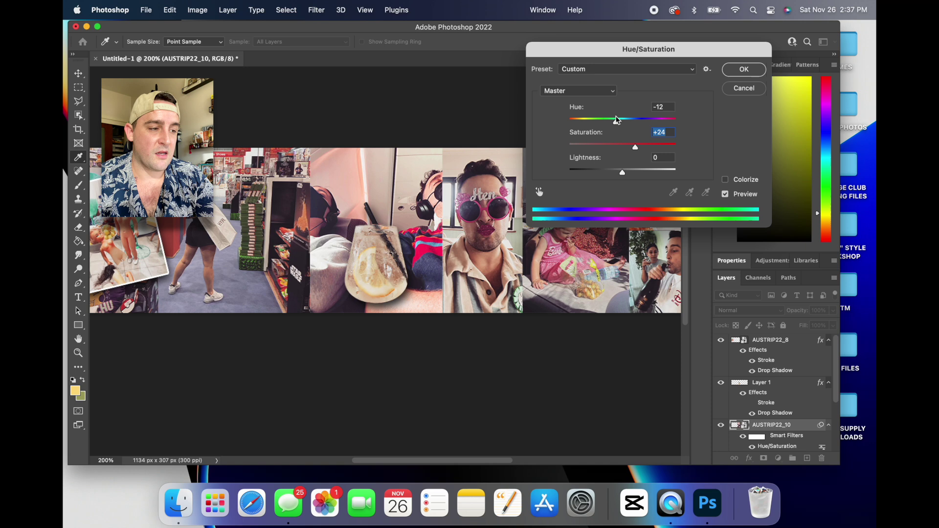
Set the Yellows hue to -3 and the Reds hue to -2, and apply the Hue/Saturation adjustment to AUSTRIP22_10.
left_click(598, 94)
left_click(599, 113)
mouse_move(617, 122)
left_mouse_down()
mouse_move(598, 122)
mouse_move(635, 120)
mouse_move(621, 121)
left_mouse_up()
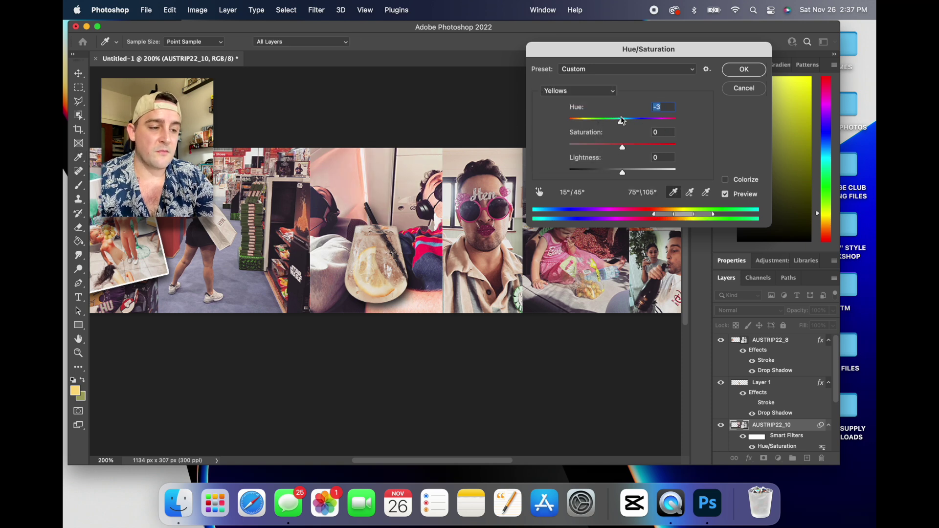
left_click(607, 92)
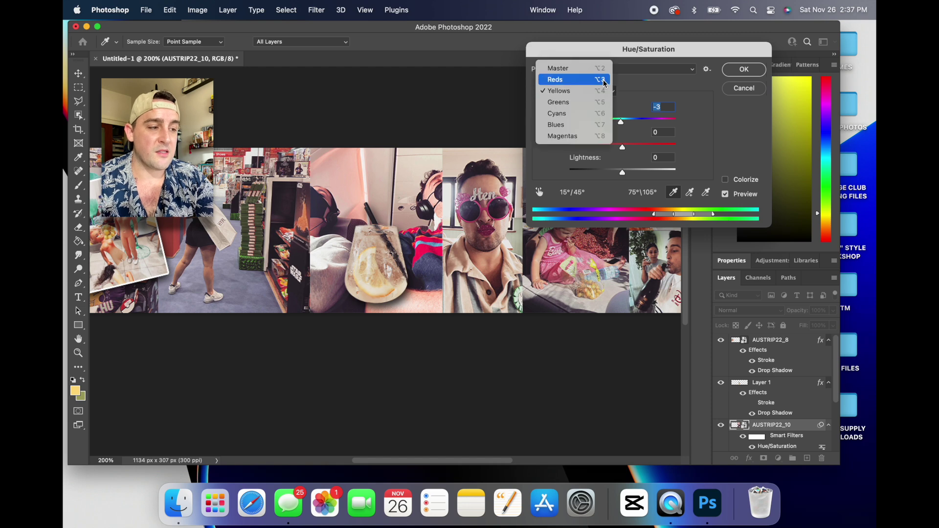
left_click(605, 79)
left_click(647, 120)
left_click_drag(647, 120, 623, 119)
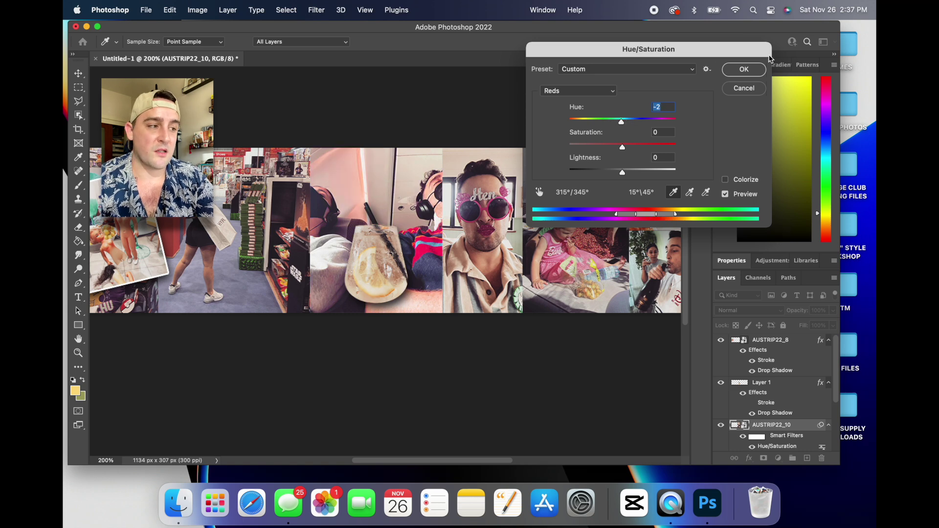
left_click(744, 70)
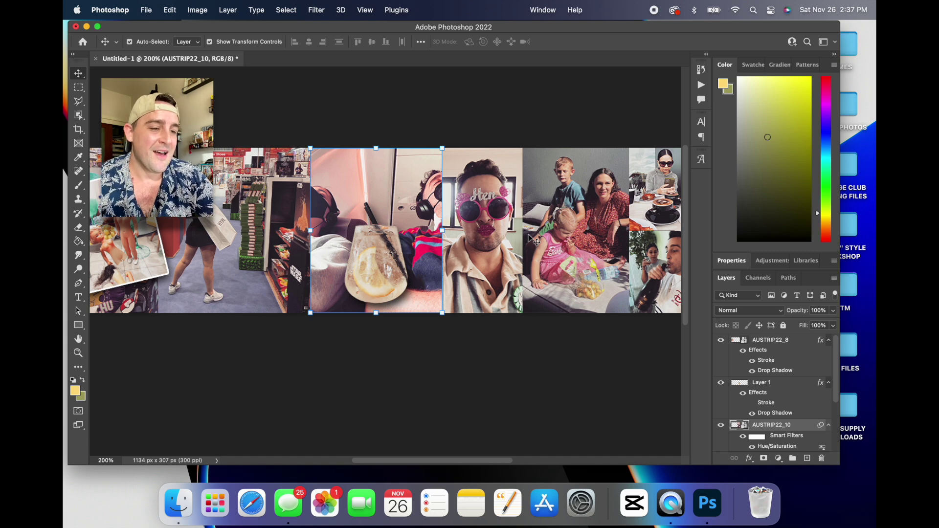
left_click(441, 111)
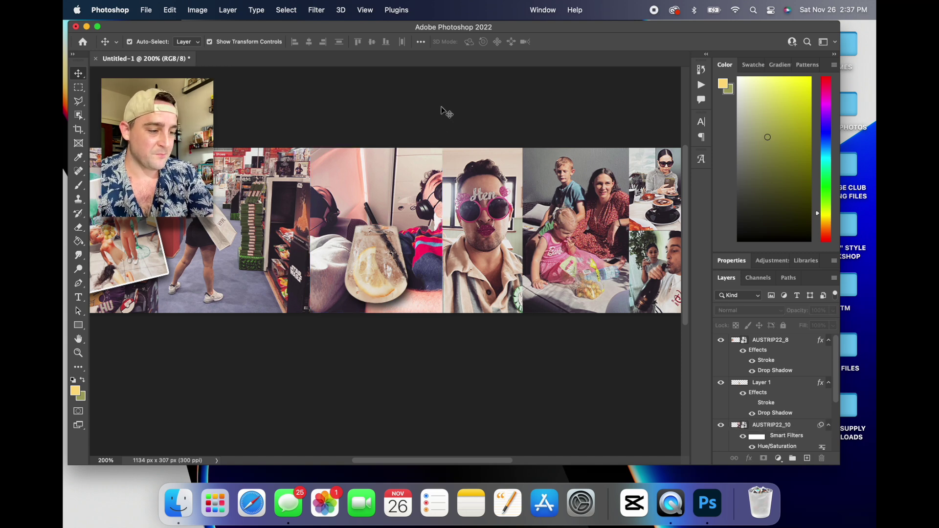
Place AUSTRIP22_3.jpeg from the AUS 22 PHOTOS folder over the collage, scaled to about 18.92% to span the full canvas width.
key("super+minus")
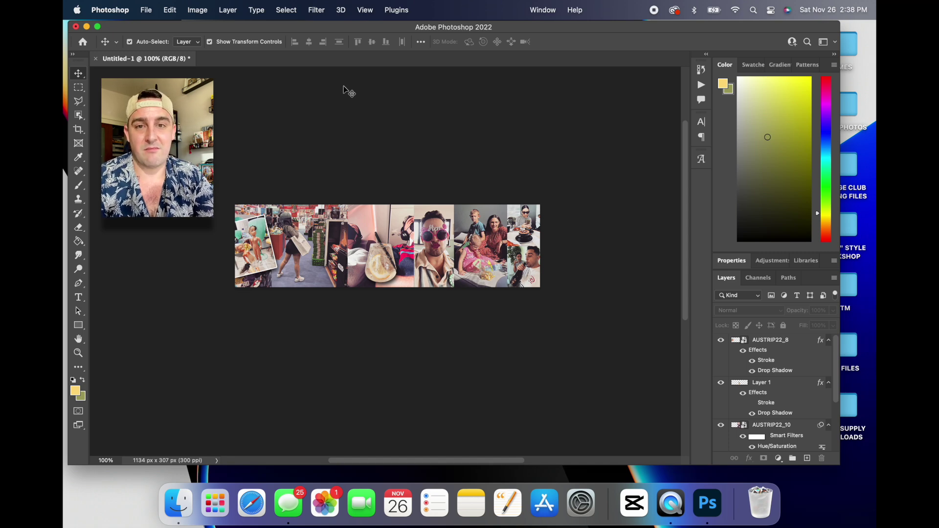
left_click(177, 505)
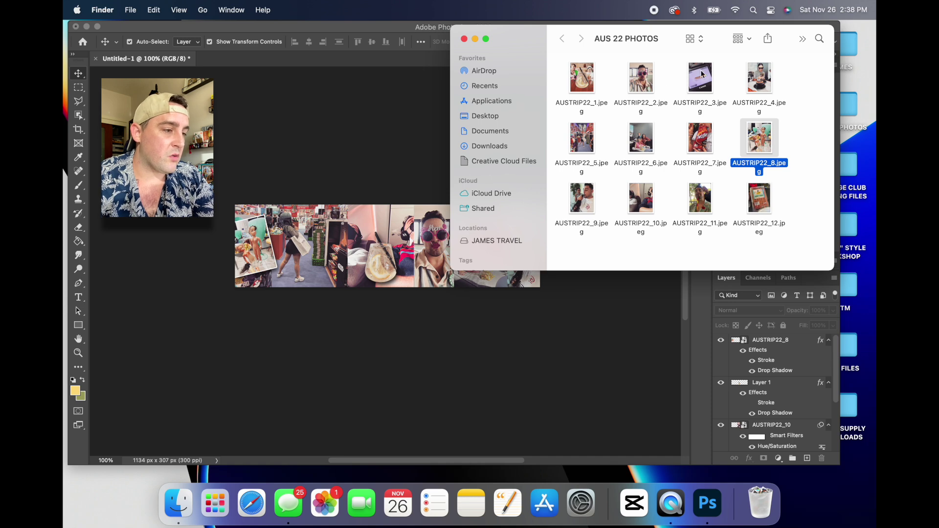
left_click_drag(700, 78, 541, 245)
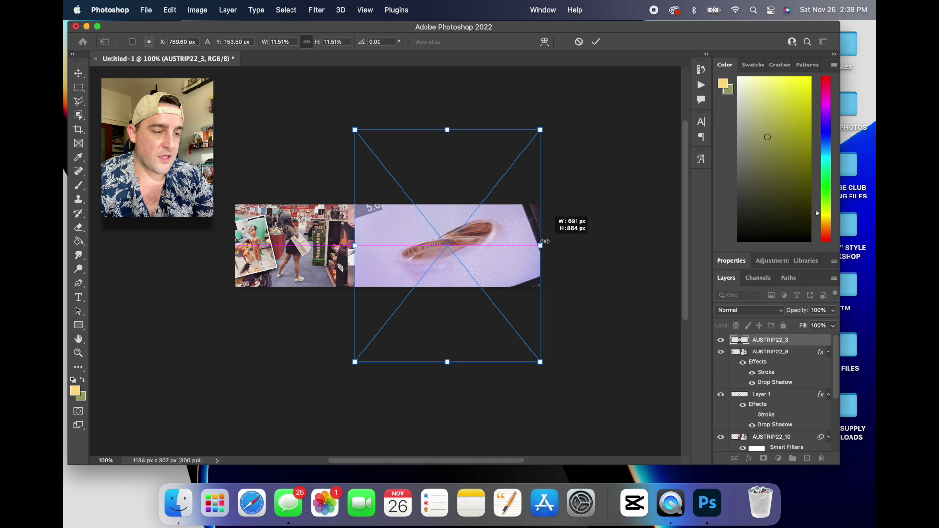
left_click_drag(354, 250, 234, 265)
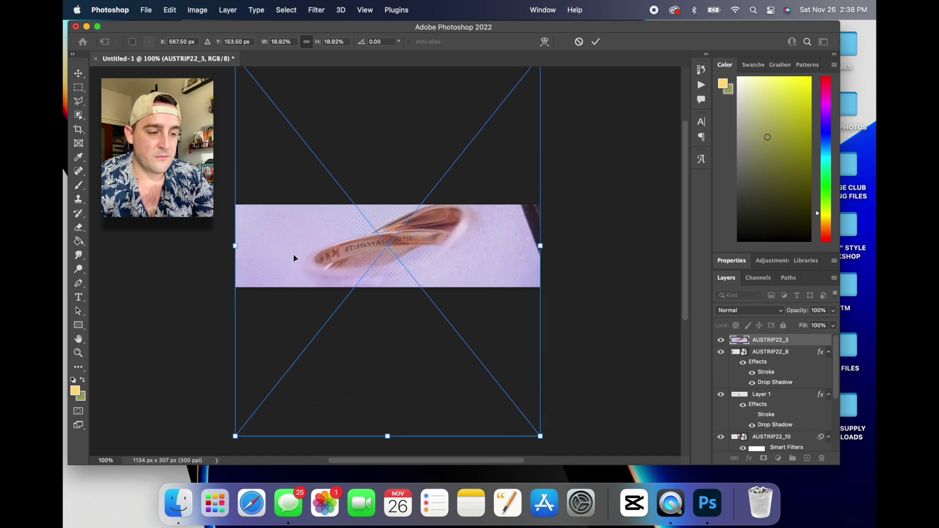
mouse_move(386, 259)
left_mouse_down()
mouse_move(389, 238)
mouse_move(395, 253)
mouse_move(386, 259)
left_mouse_up()
key("Return")
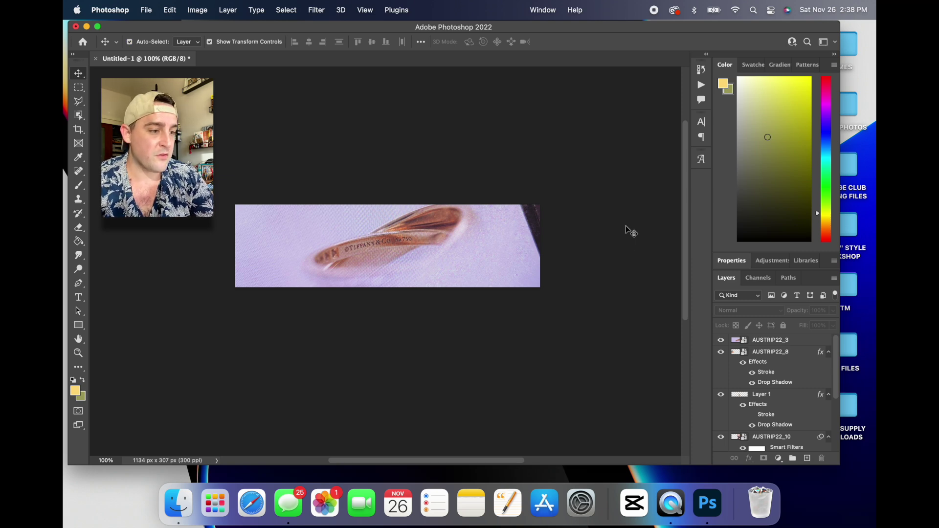
Enlarge the AUSTRIP22_3 photo to about 22.65%, extending it past the canvas edge, and deselect it.
left_click(506, 237)
left_click_drag(540, 245, 601, 246)
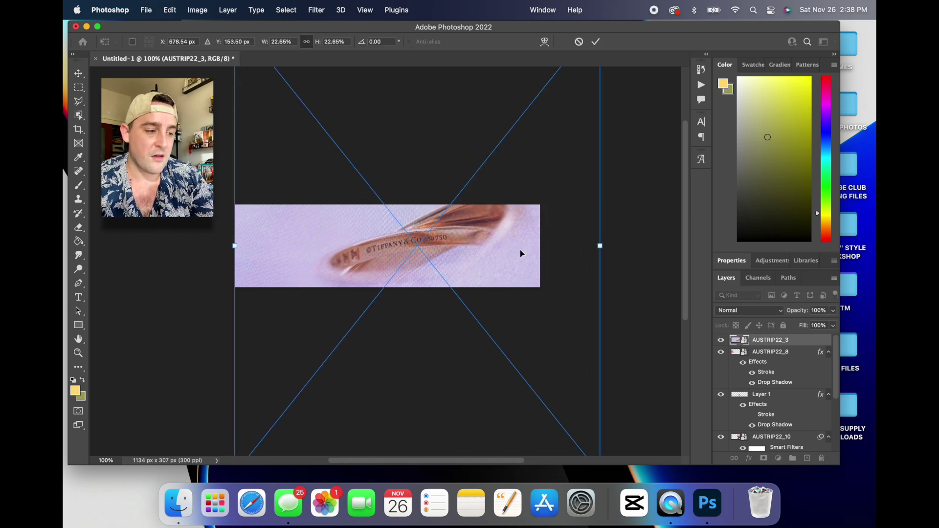
key("Escape")
left_click(194, 230)
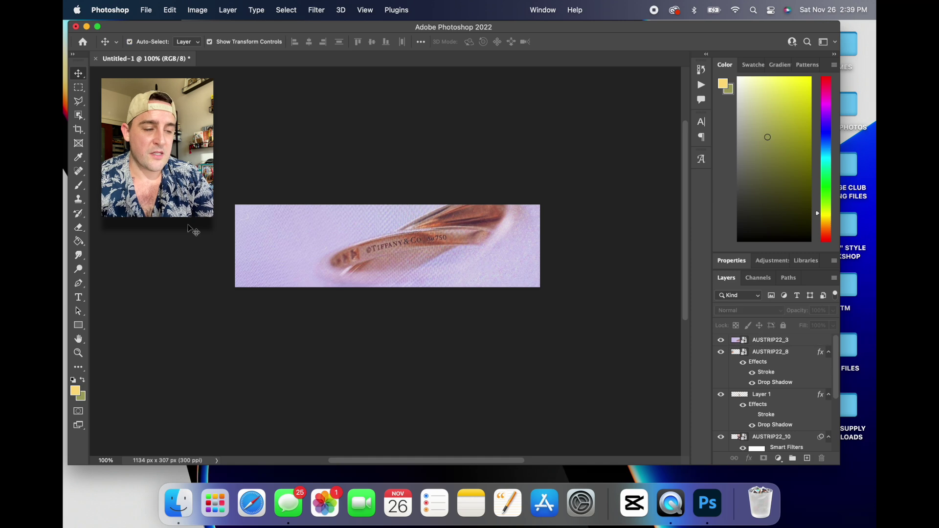
Add a paragraph text box with Lorem ipsum placeholder text over the left part of the ring photo.
left_click(79, 298)
left_click_drag(246, 217, 374, 268)
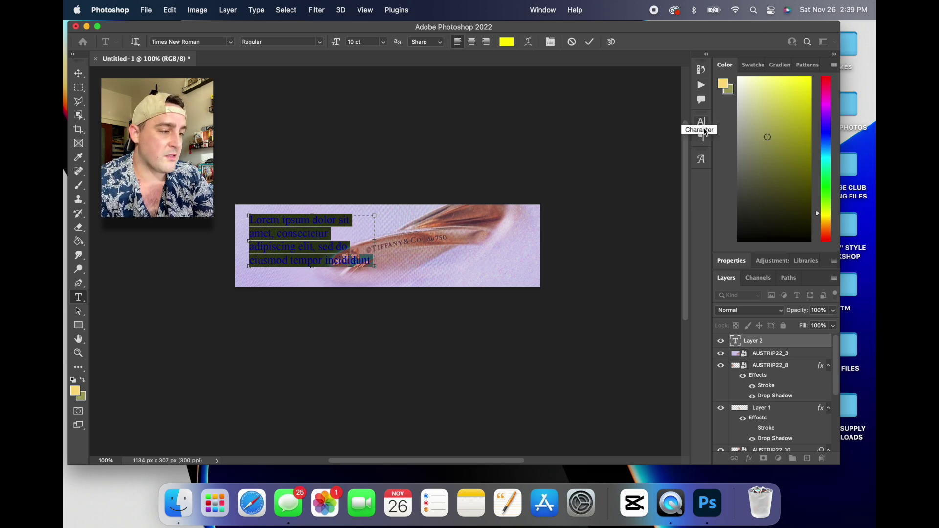
left_click(286, 234)
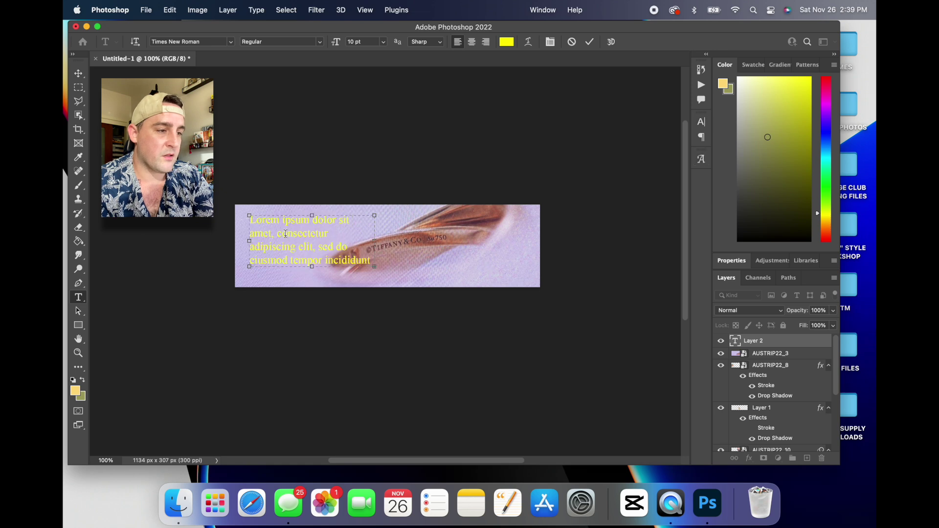
left_click(591, 43)
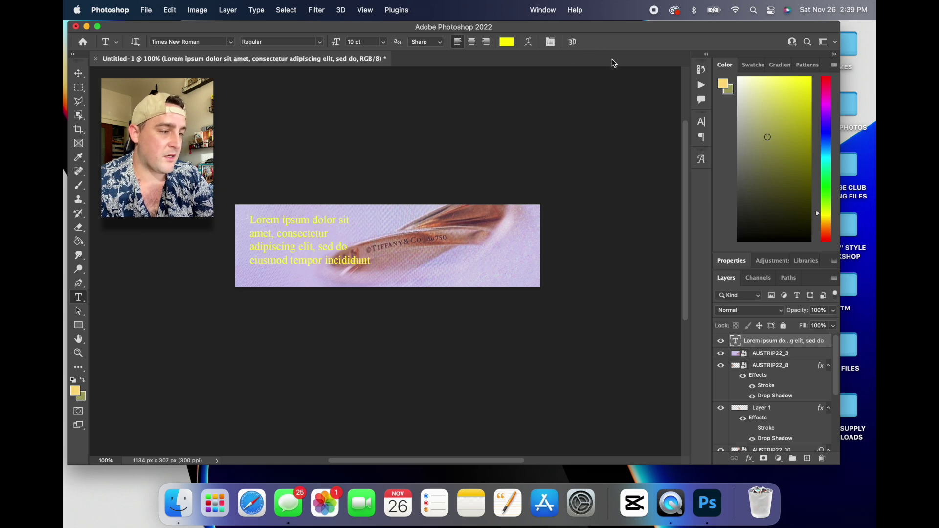
Change the placeholder text colour to white (ffffff) in the character settings.
left_click(703, 123)
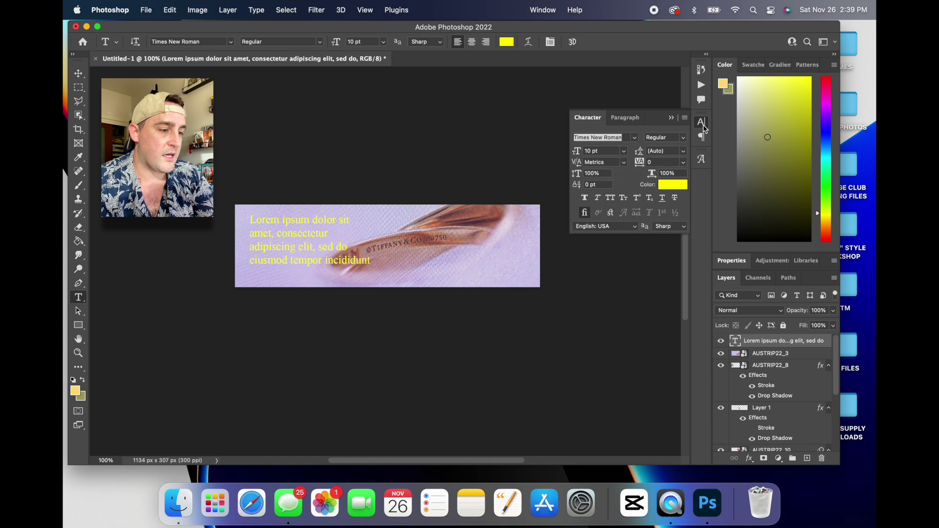
left_click(680, 185)
left_click_drag(697, 225, 522, 111)
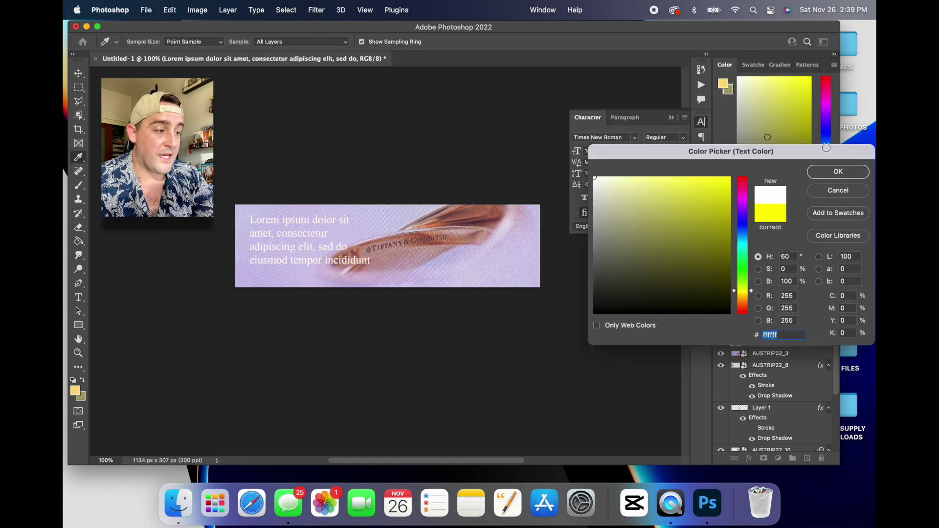
left_click(857, 171)
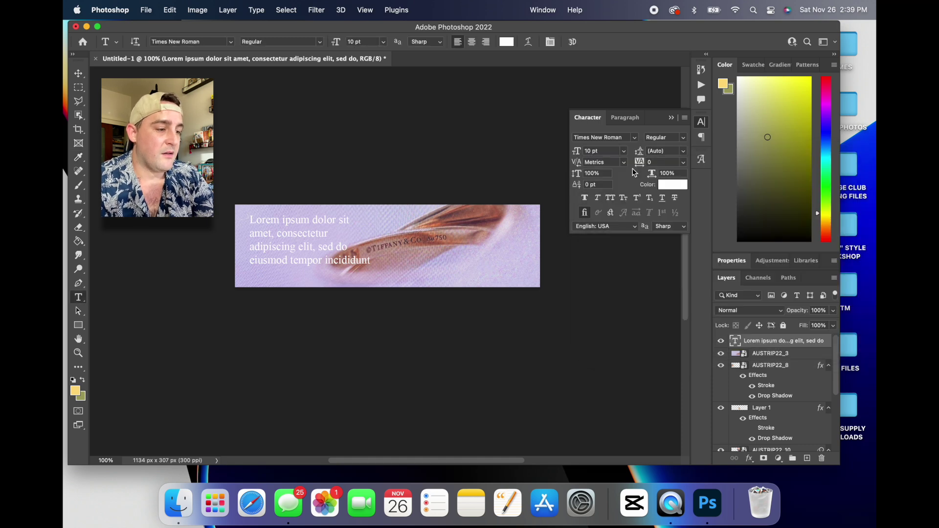
Make the placeholder text faux bold at 8 pt and commit the text.
left_click(589, 201)
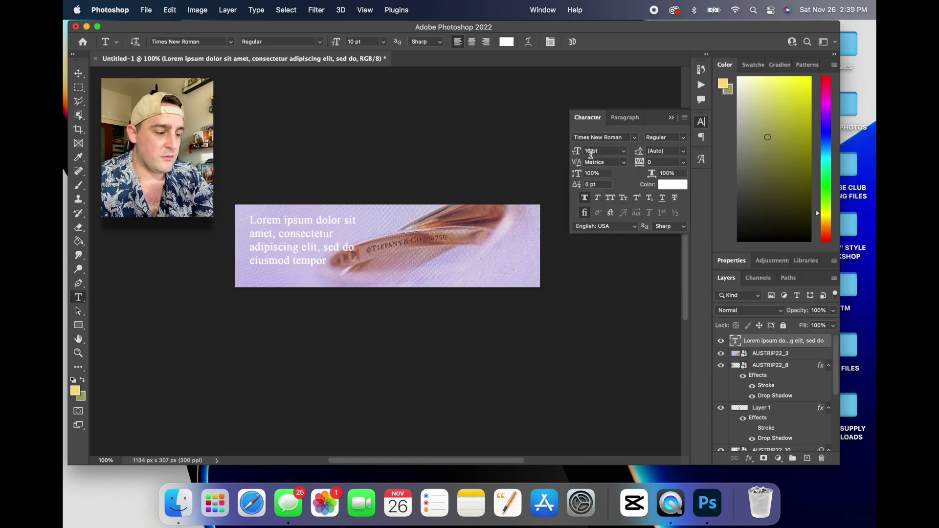
key("Down")
key("Down")
double_click(342, 253)
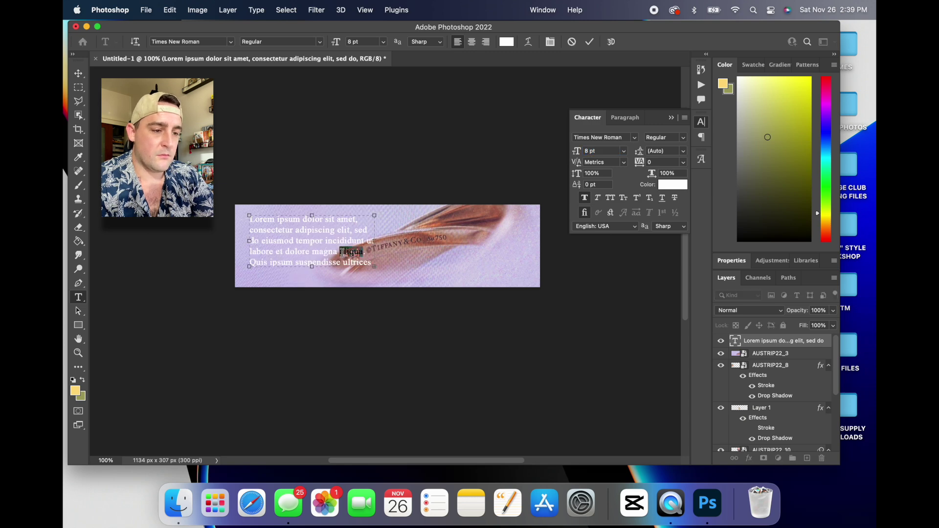
left_click(333, 235)
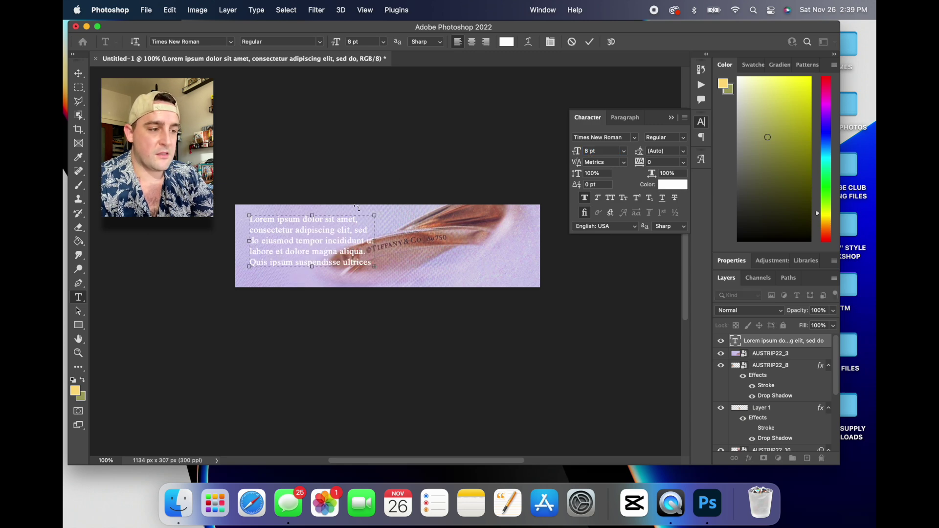
left_click(589, 41)
left_click(674, 119)
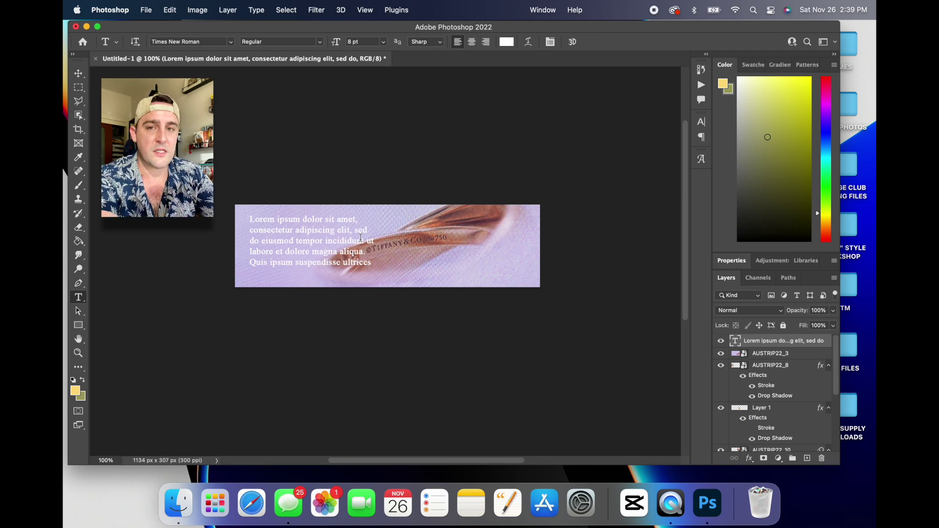
Delete the placeholder text layer and the AUSTRIP22_3 photo layer.
key("v")
key("Delete")
key("Delete")
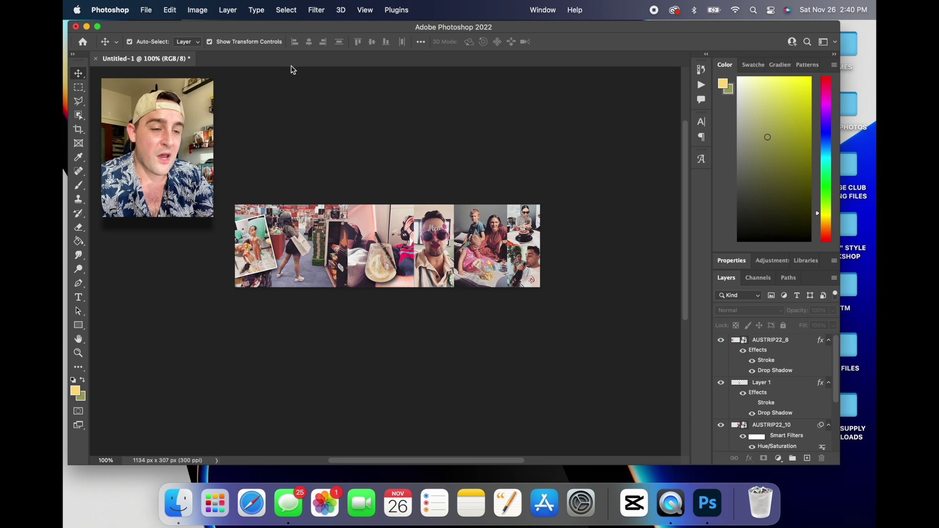
Flatten the collage into a single background layer.
left_click(170, 4)
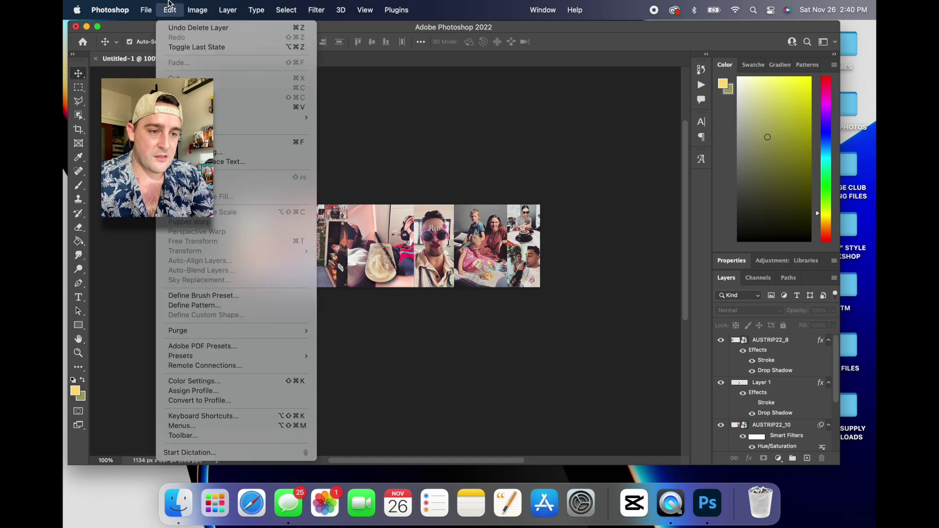
mouse_move(231, 3)
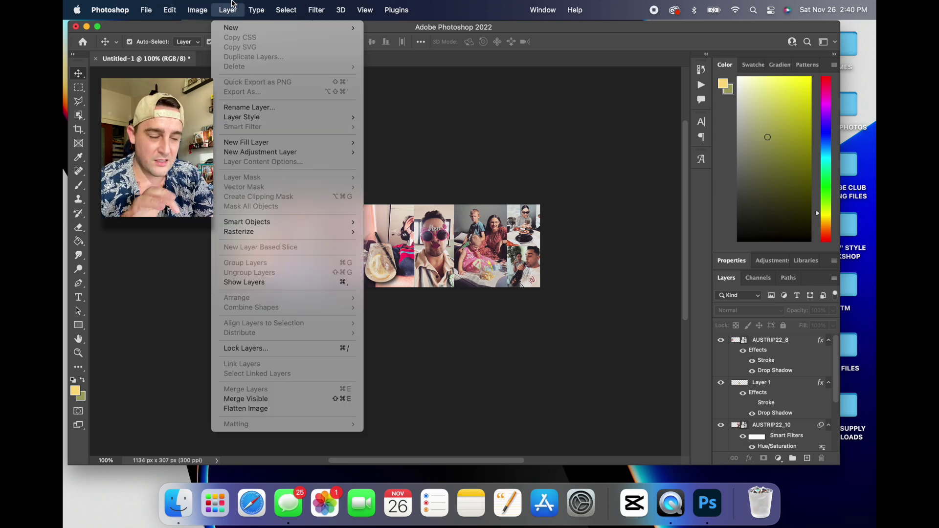
left_click(251, 409)
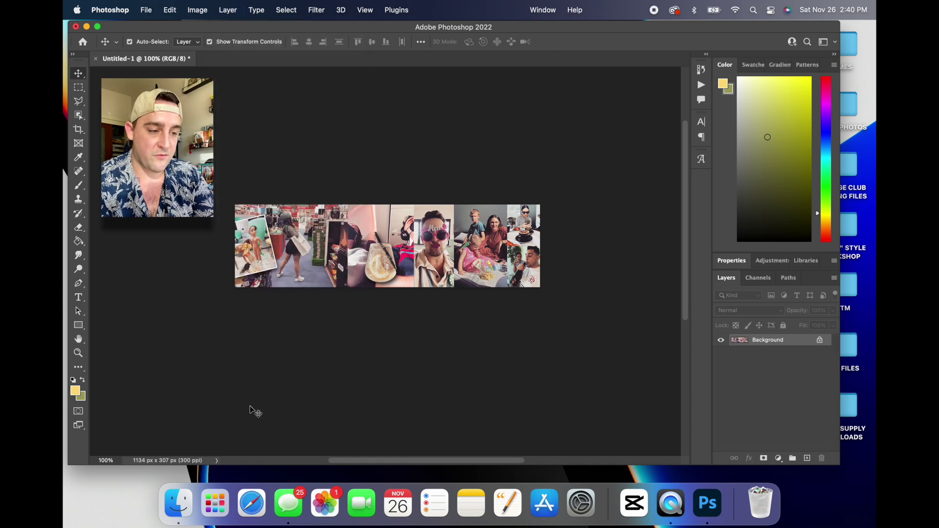
Select the entire flattened collage and copy it.
left_click(174, 5)
mouse_move(192, 6)
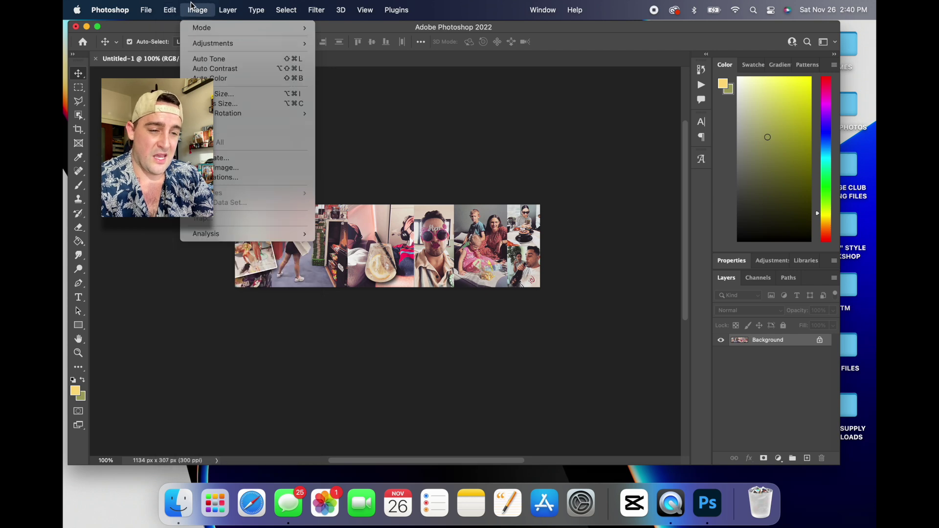
mouse_move(156, 4)
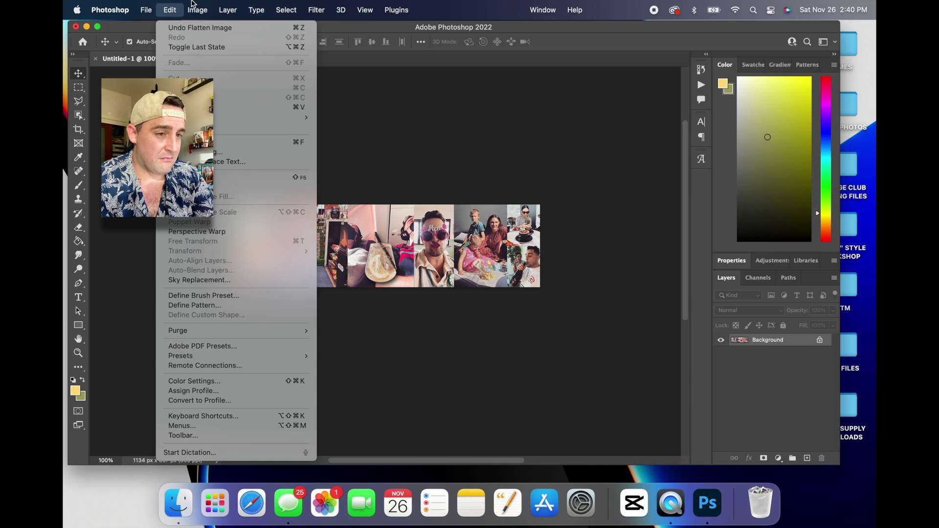
mouse_move(292, 5)
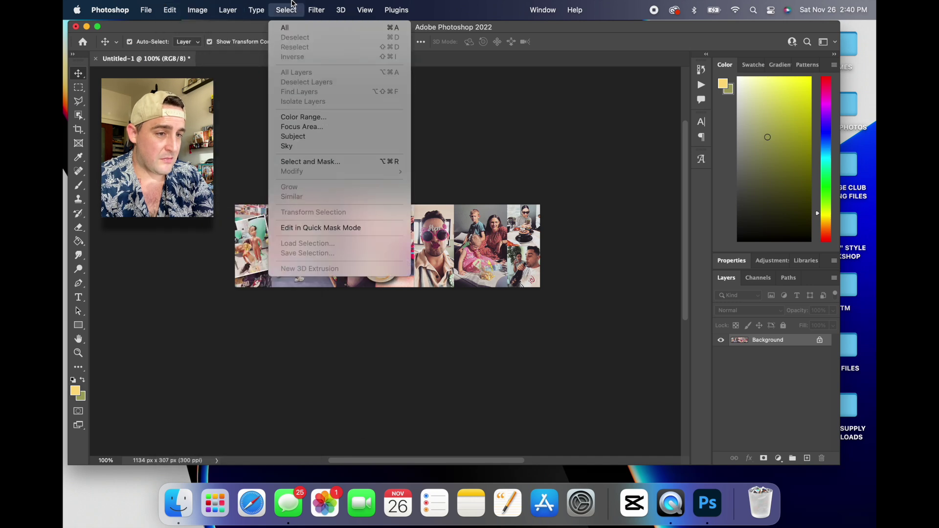
left_click(296, 28)
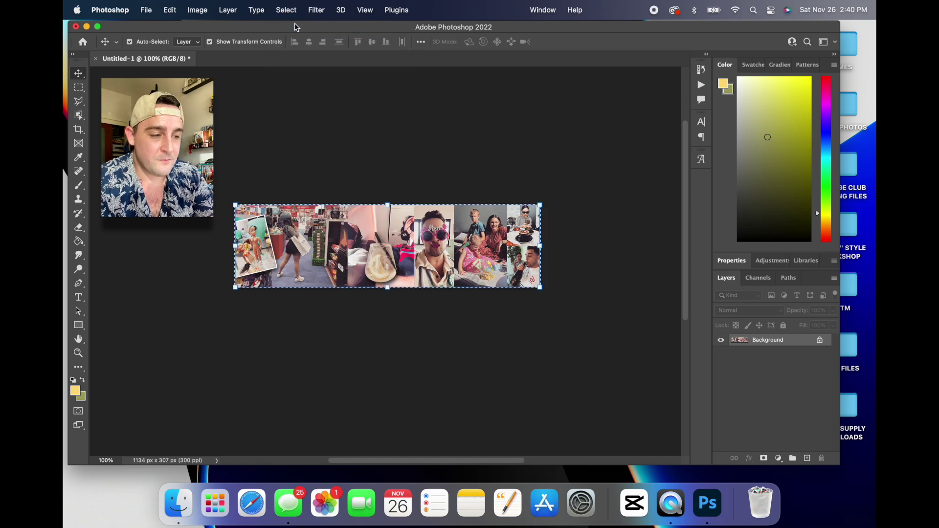
left_click(170, 10)
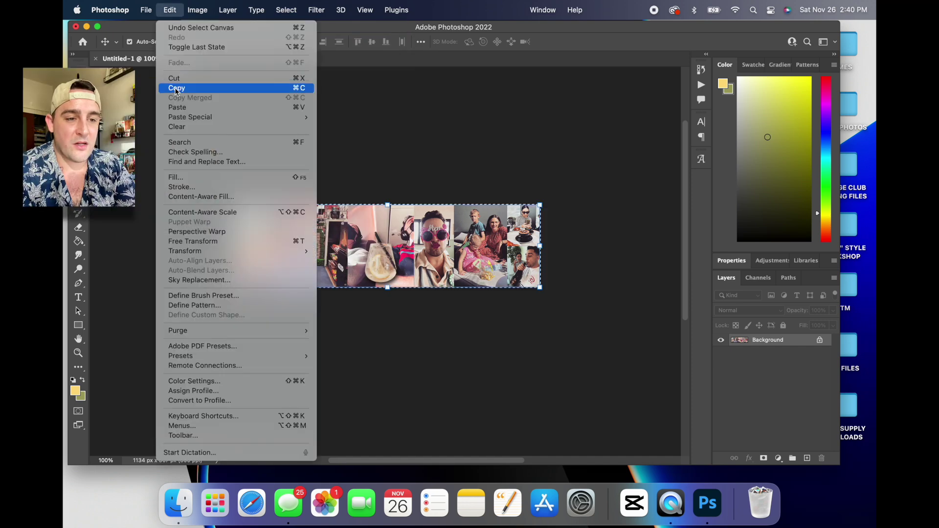
left_click(177, 88)
Create a new Letter document, 8.5 x 11 in at 300 pixels per inch, with a white background.
left_click(149, 5)
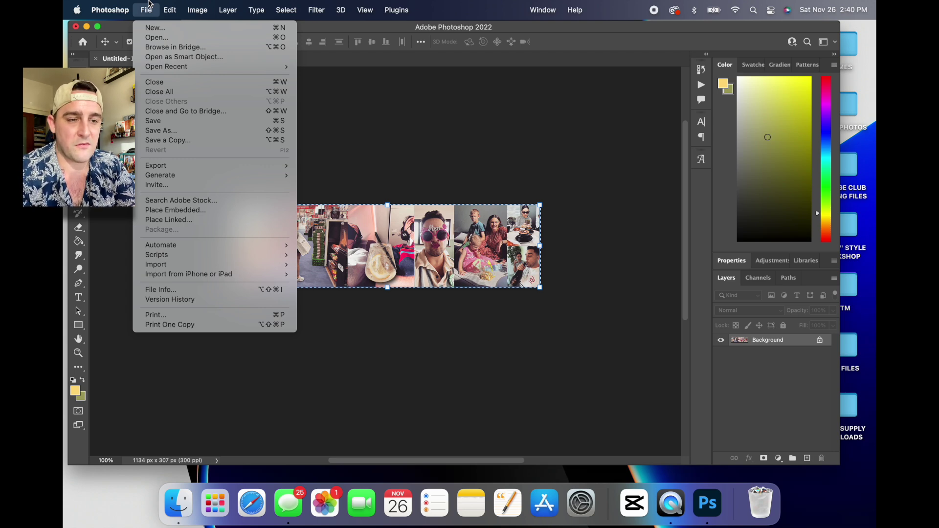
left_click(161, 29)
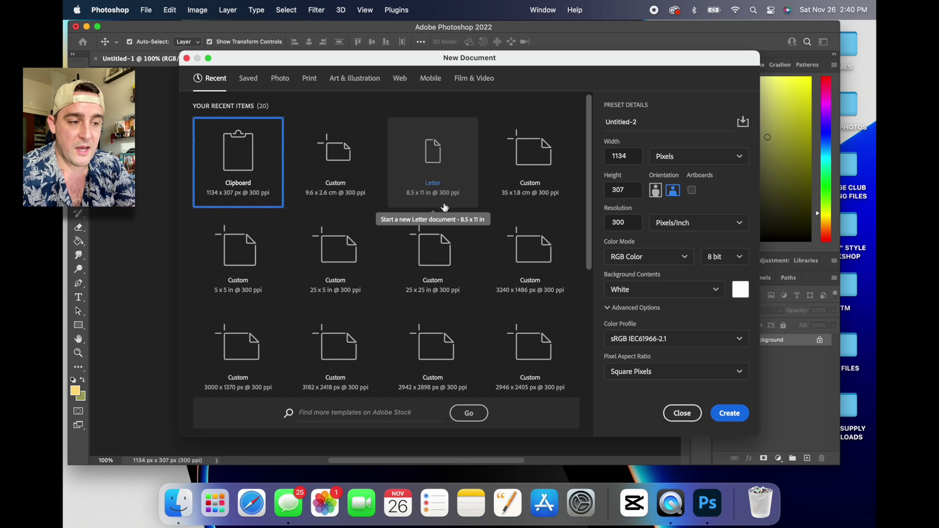
left_click(414, 179)
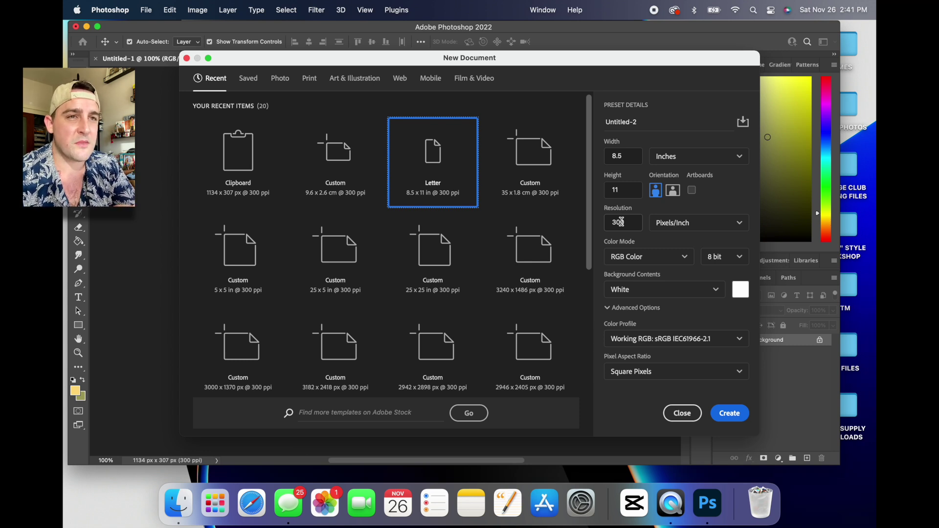
left_click(726, 412)
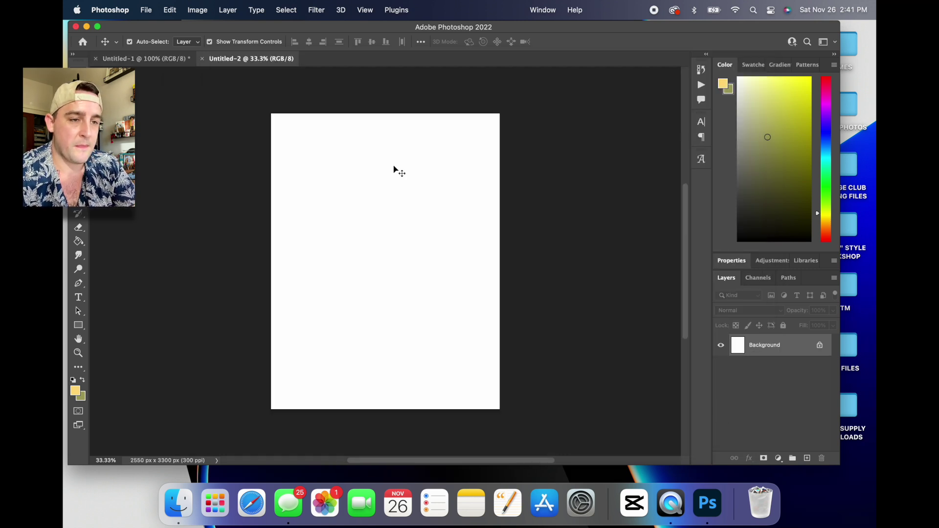
Paste the copied collage into the Letter document and place it in the page's upper-left corner, leaving a narrow white margin.
left_click(171, 6)
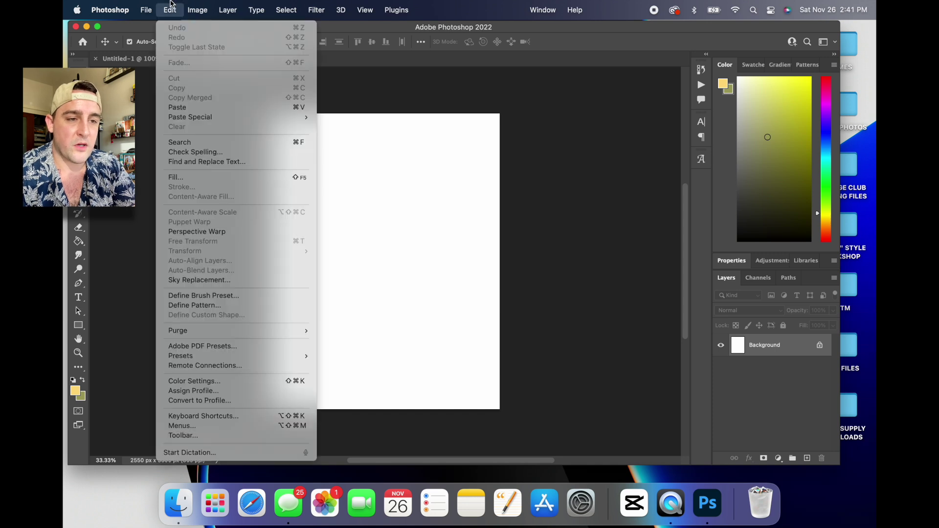
left_click(189, 105)
left_click_drag(415, 269, 358, 142)
left_click_drag(356, 140, 358, 142)
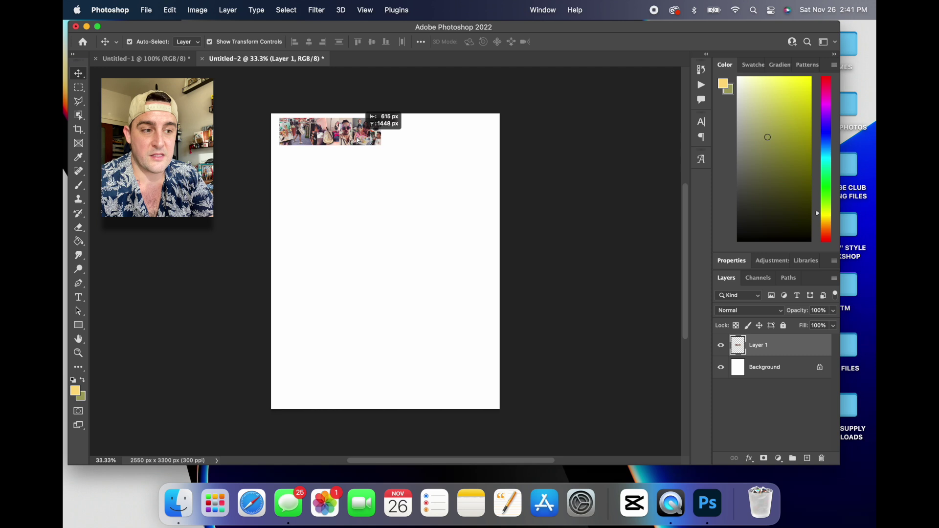
Duplicate the collage strip downward into a column of ten, and duplicate the whole column directly alongside it to the right.
left_click_drag(359, 141, 359, 396)
left_click_drag(420, 385, 319, 88)
left_click_drag(323, 127, 424, 126)
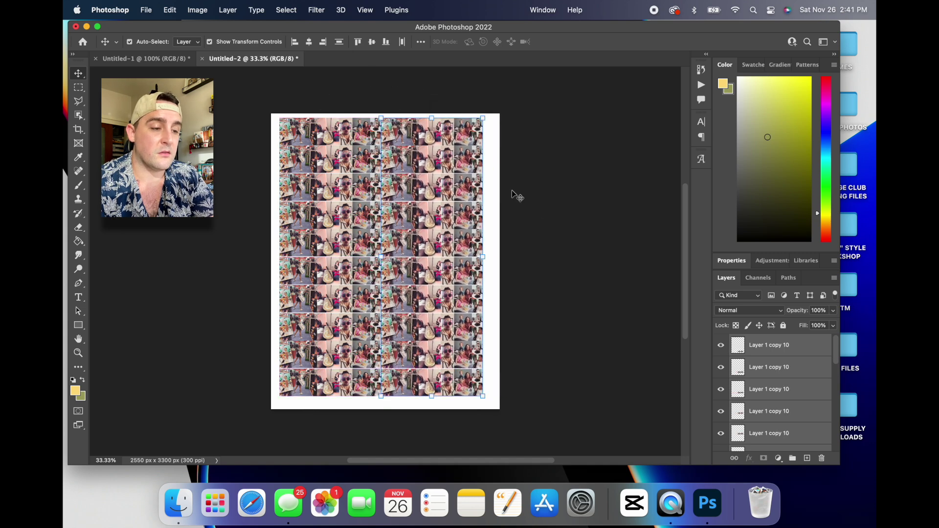
left_click(555, 238)
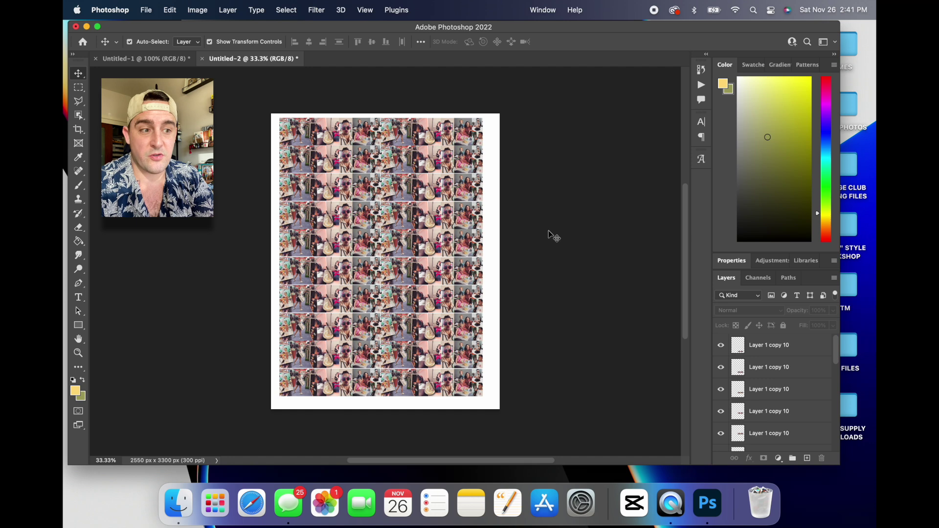
left_click_drag(522, 101, 313, 389)
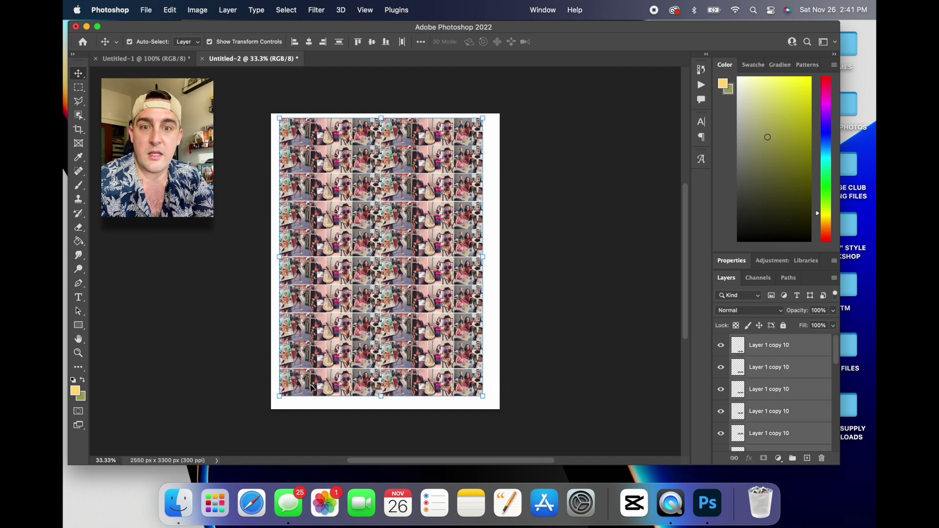
left_click(567, 366)
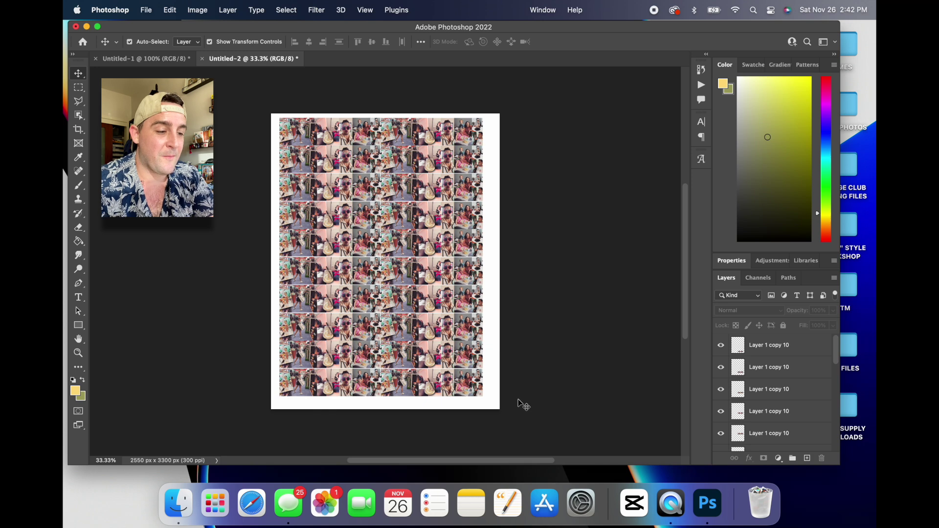
left_click_drag(501, 73, 401, 270)
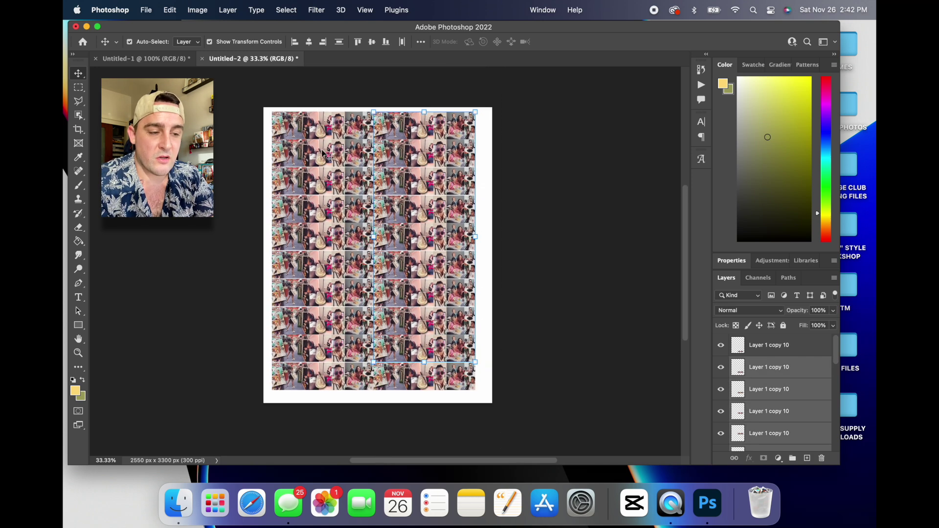
left_click(530, 248)
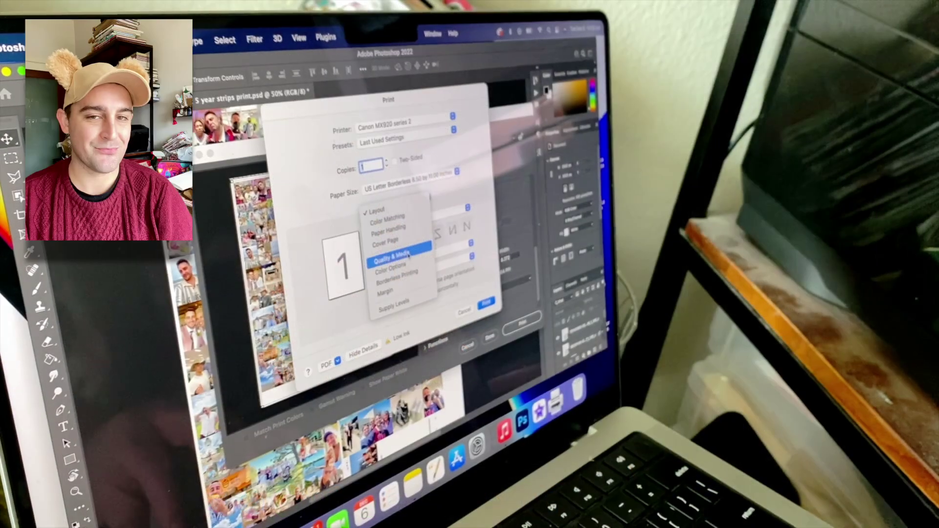
Print the photo strips sheet on the Canon MX920 series 2 using US Letter Borderless paper.
left_click(485, 297)
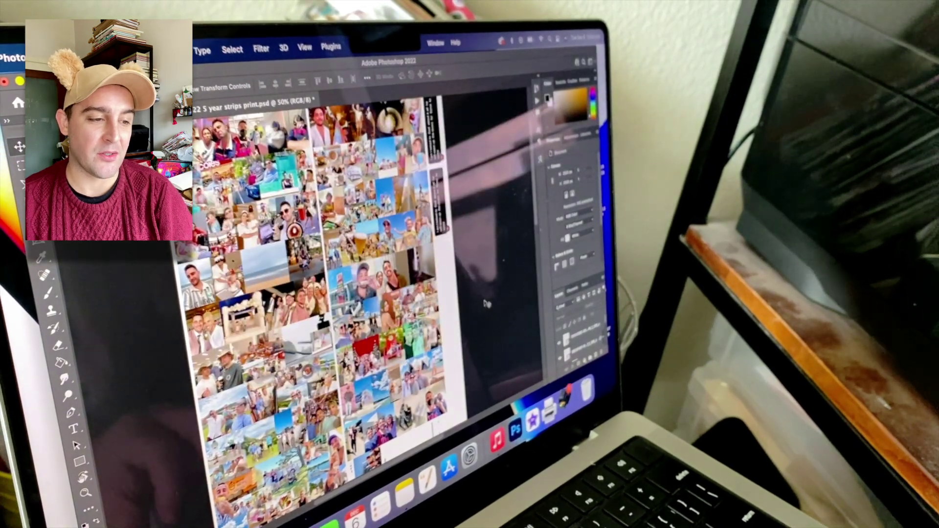